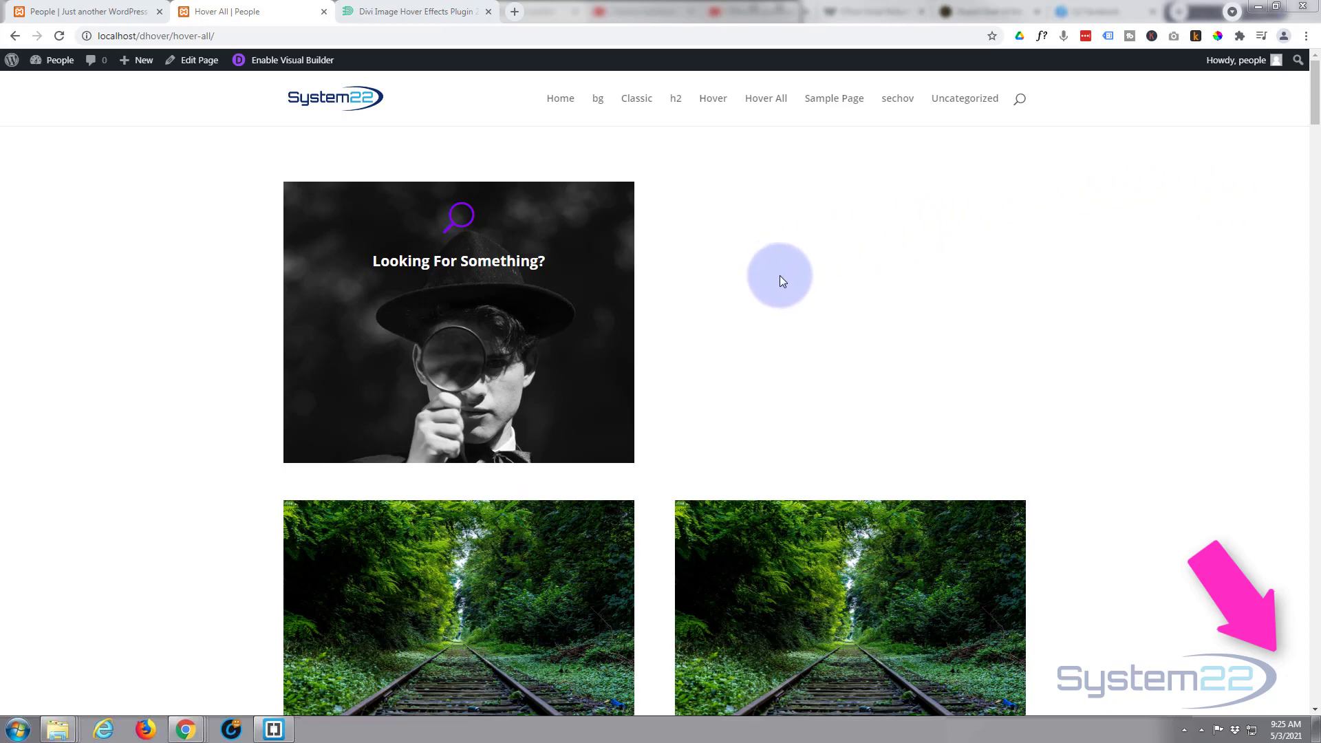
Examine the hover effects on the People home page and the Divi Image Hover product page, and return to the Hover All page
mouse_move(576, 316)
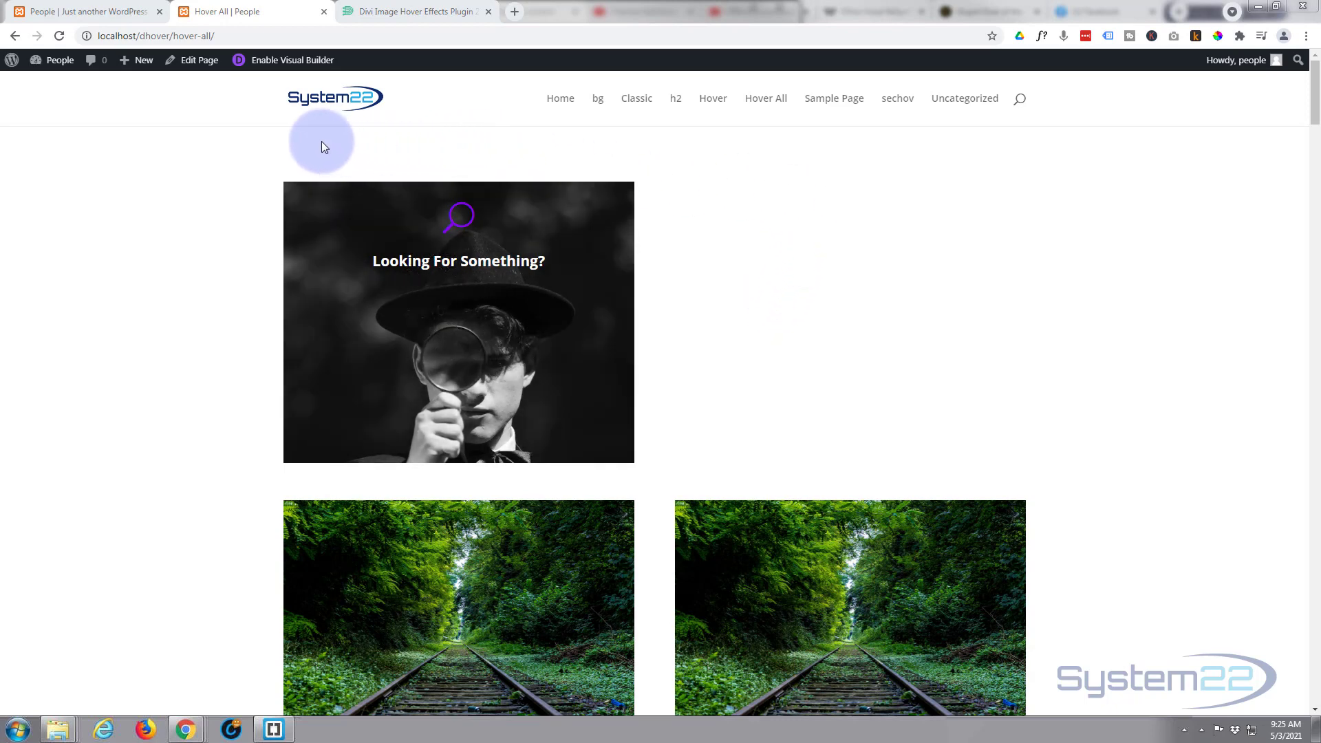
left_click(85, 13)
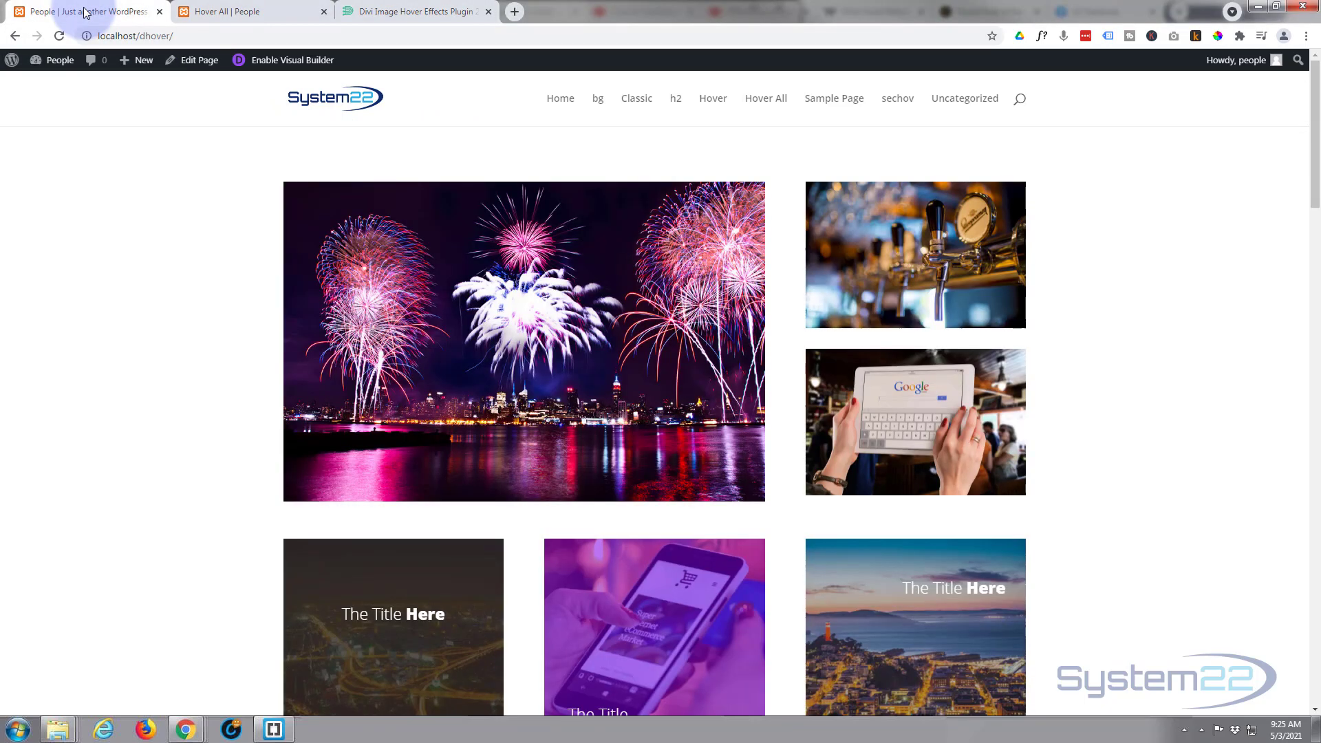
mouse_move(395, 341)
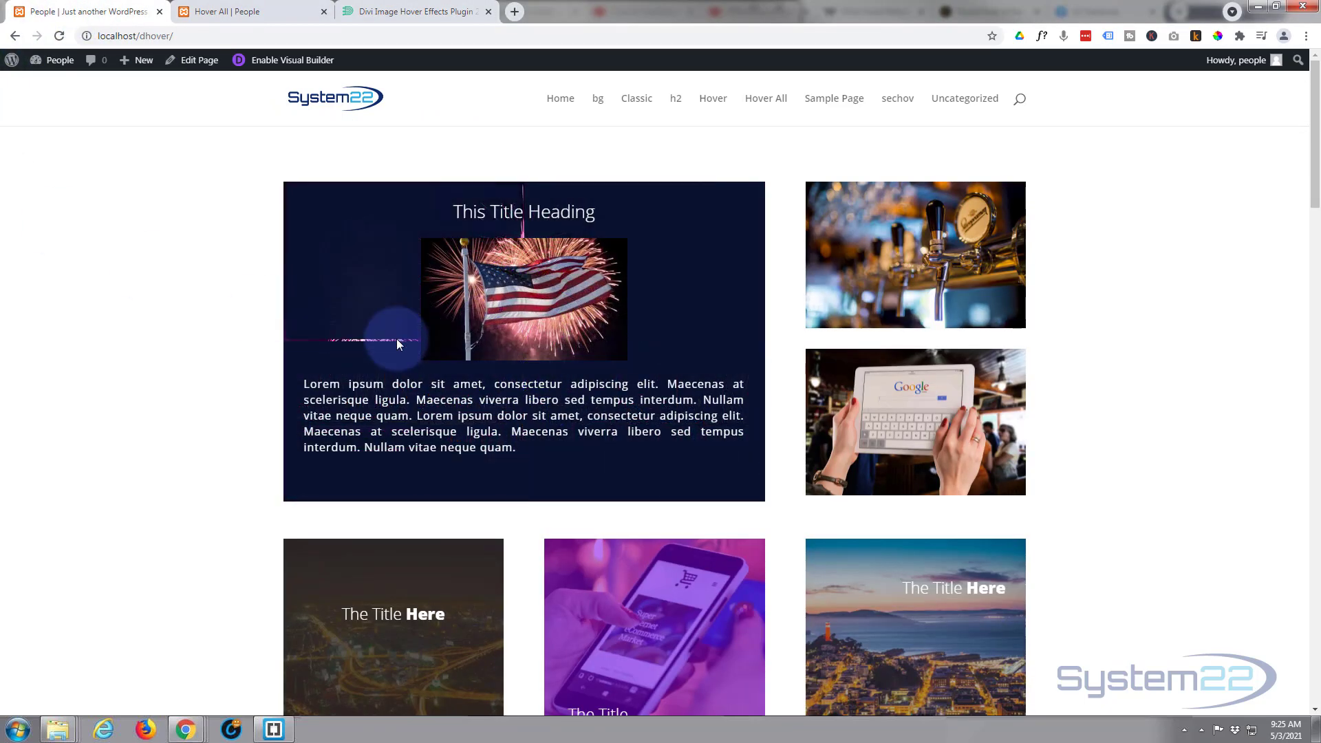
scroll(860, 427, "down", 4)
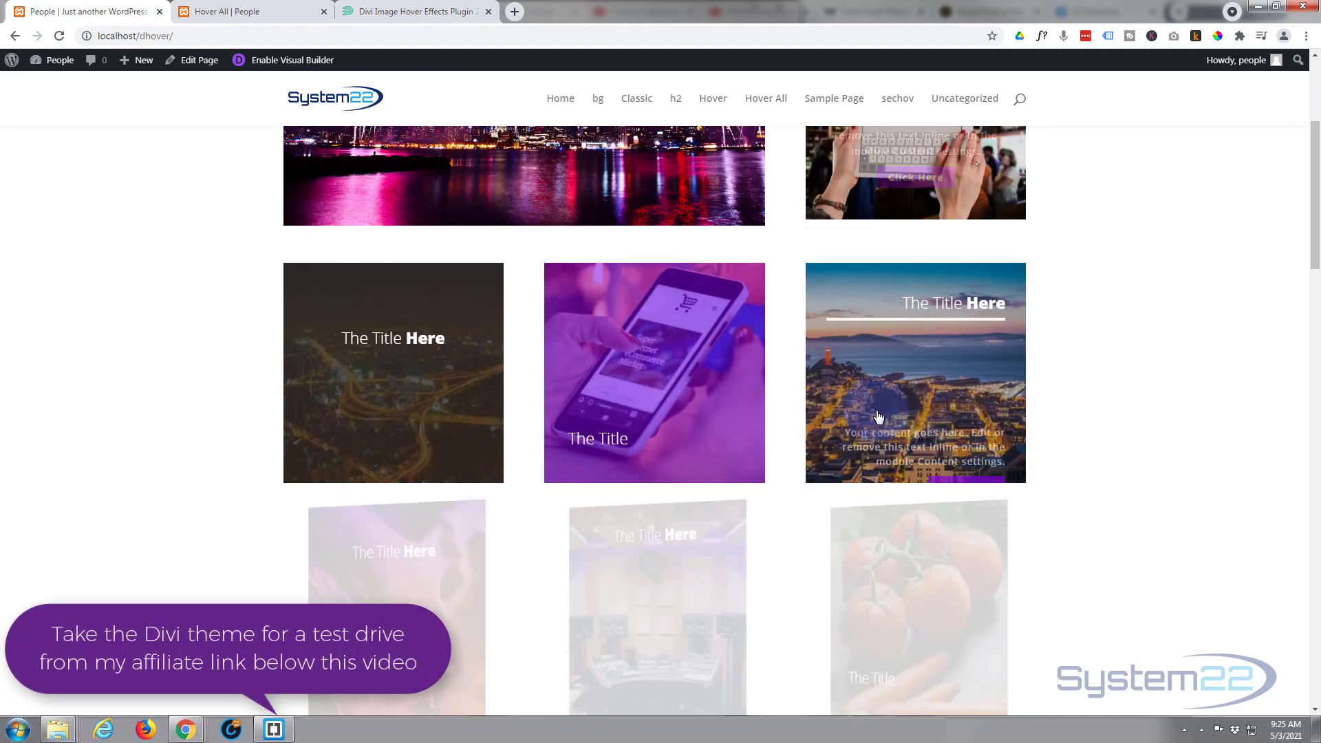
mouse_move(622, 621)
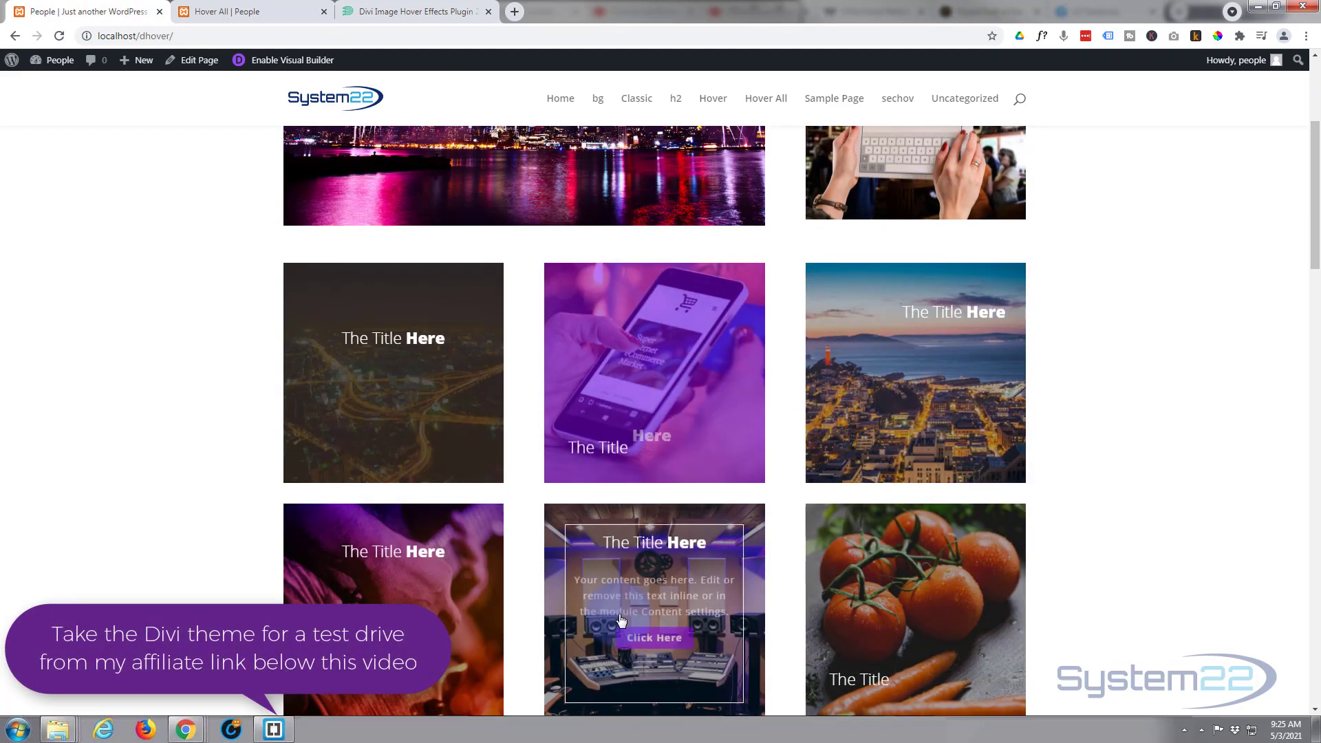
scroll(854, 609, "down", 3)
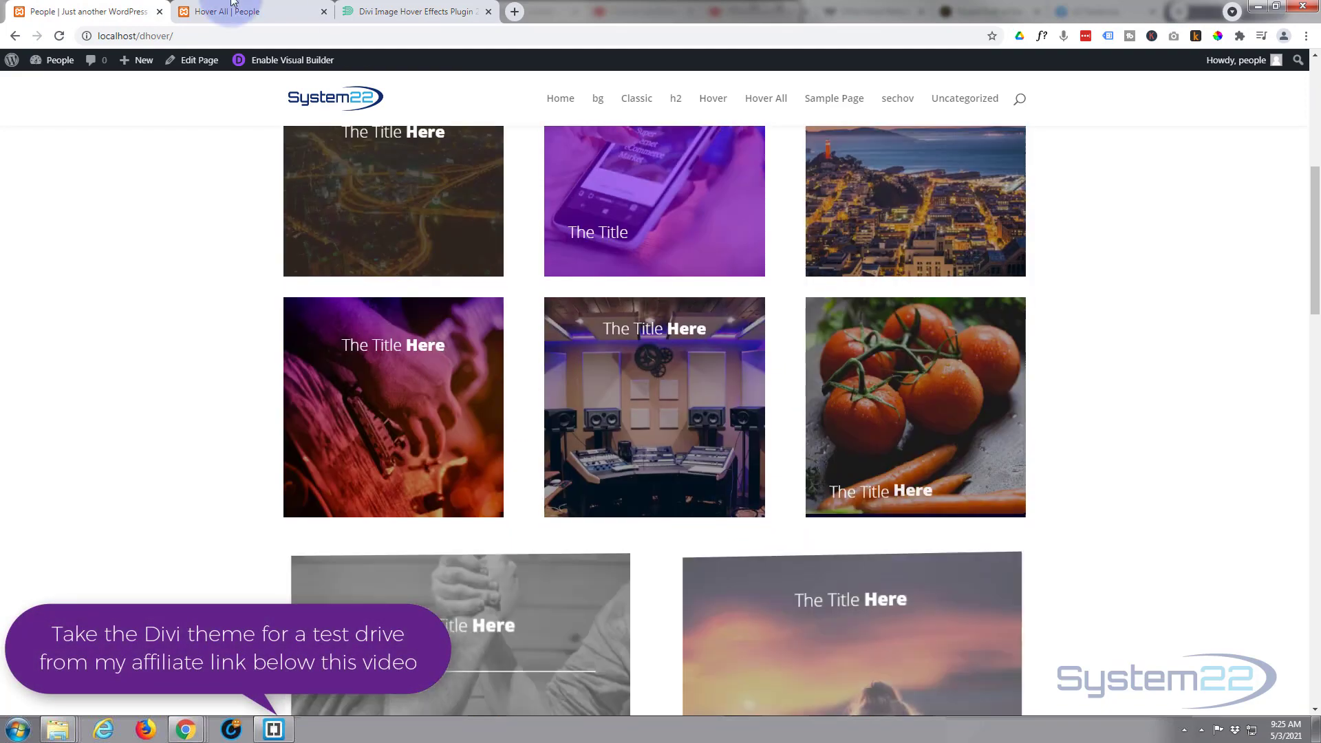
left_click(416, 12)
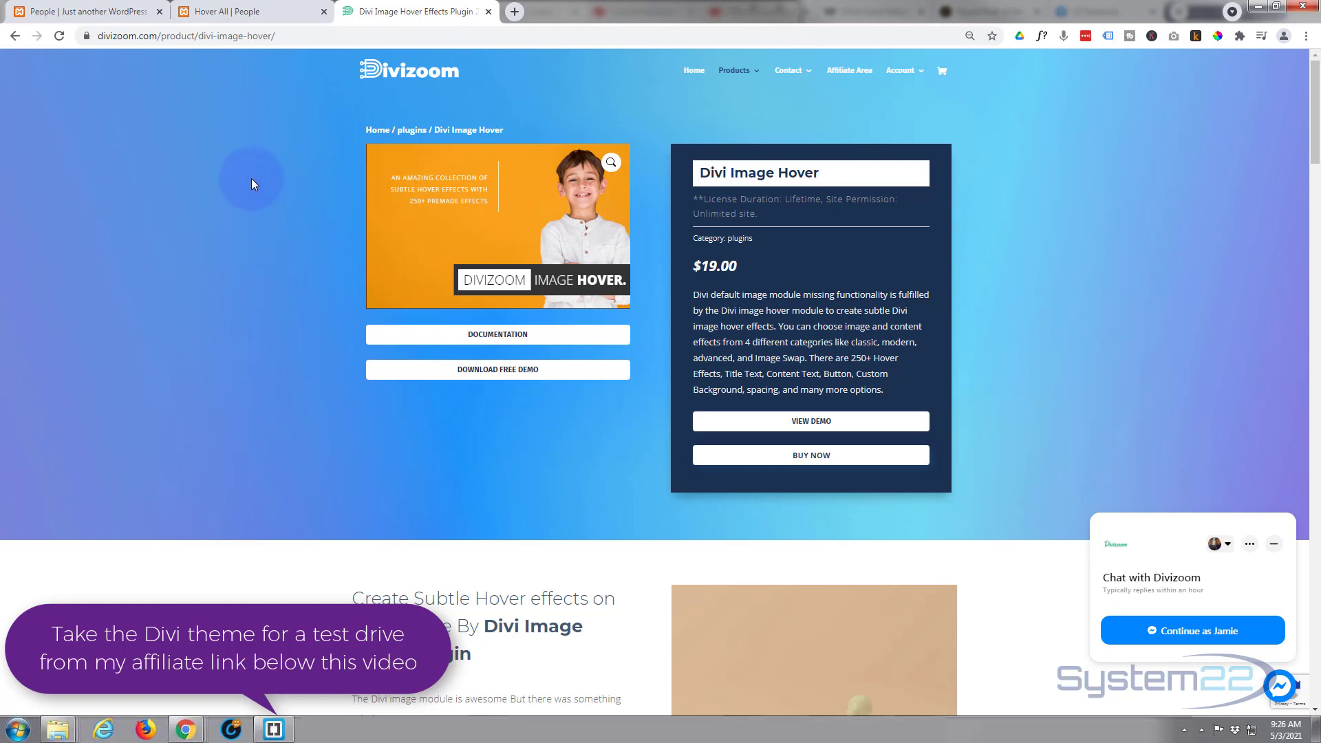
left_click(249, 12)
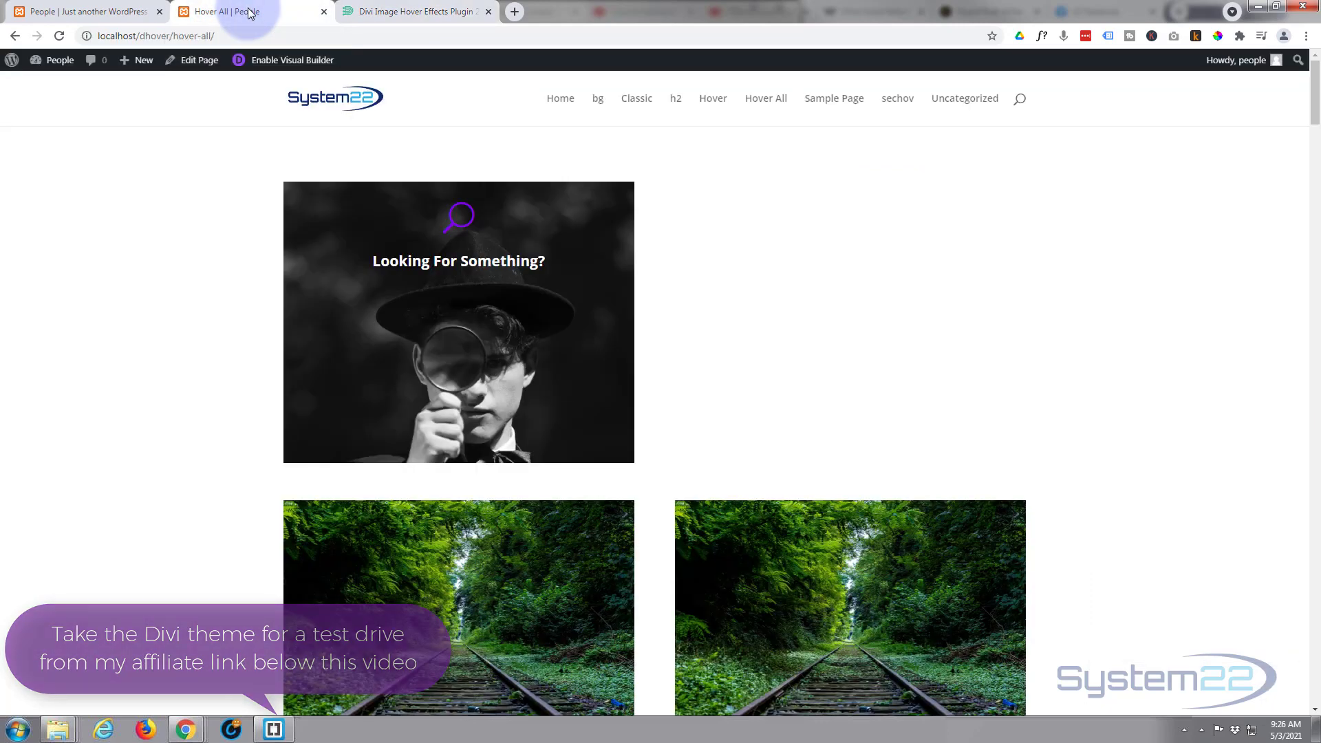
mouse_move(428, 369)
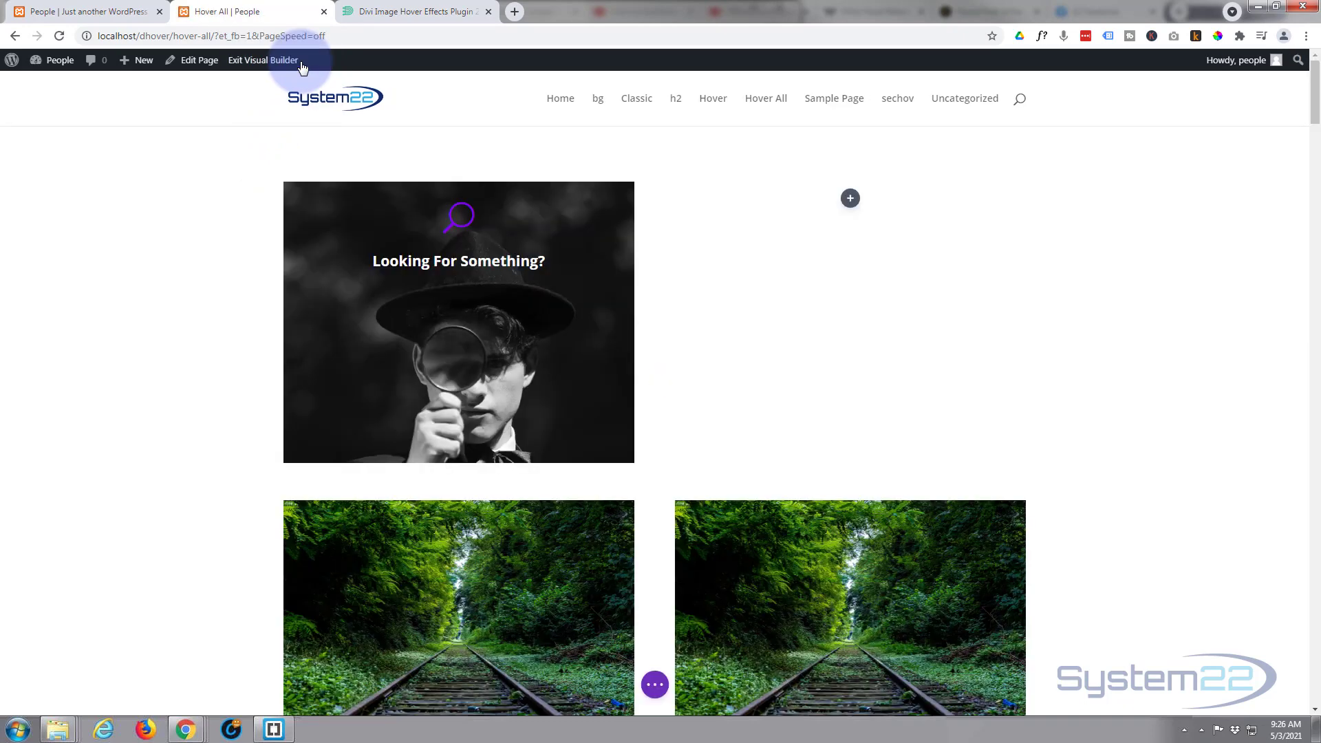
Set the first row's empty second column background to the media library photo of the man with the magnifying glass, and save the row settings
mouse_move(195, 309)
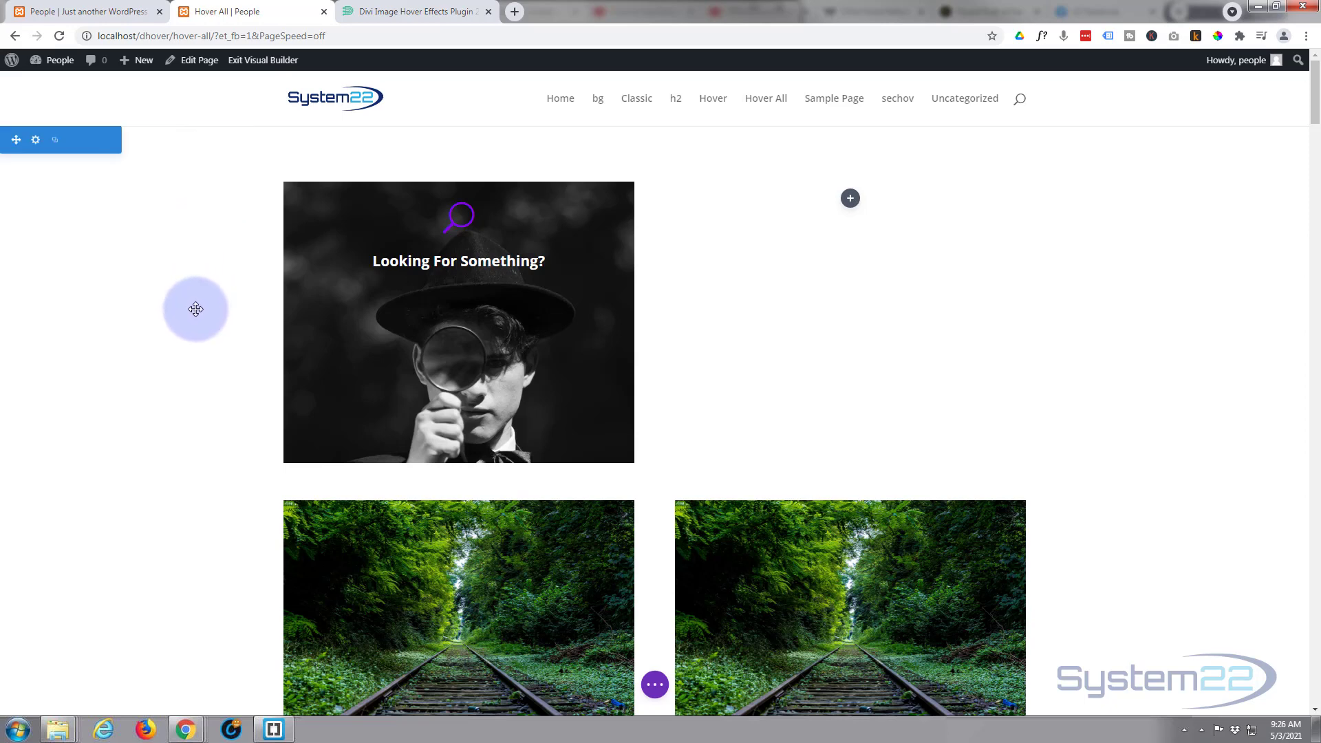
mouse_move(362, 285)
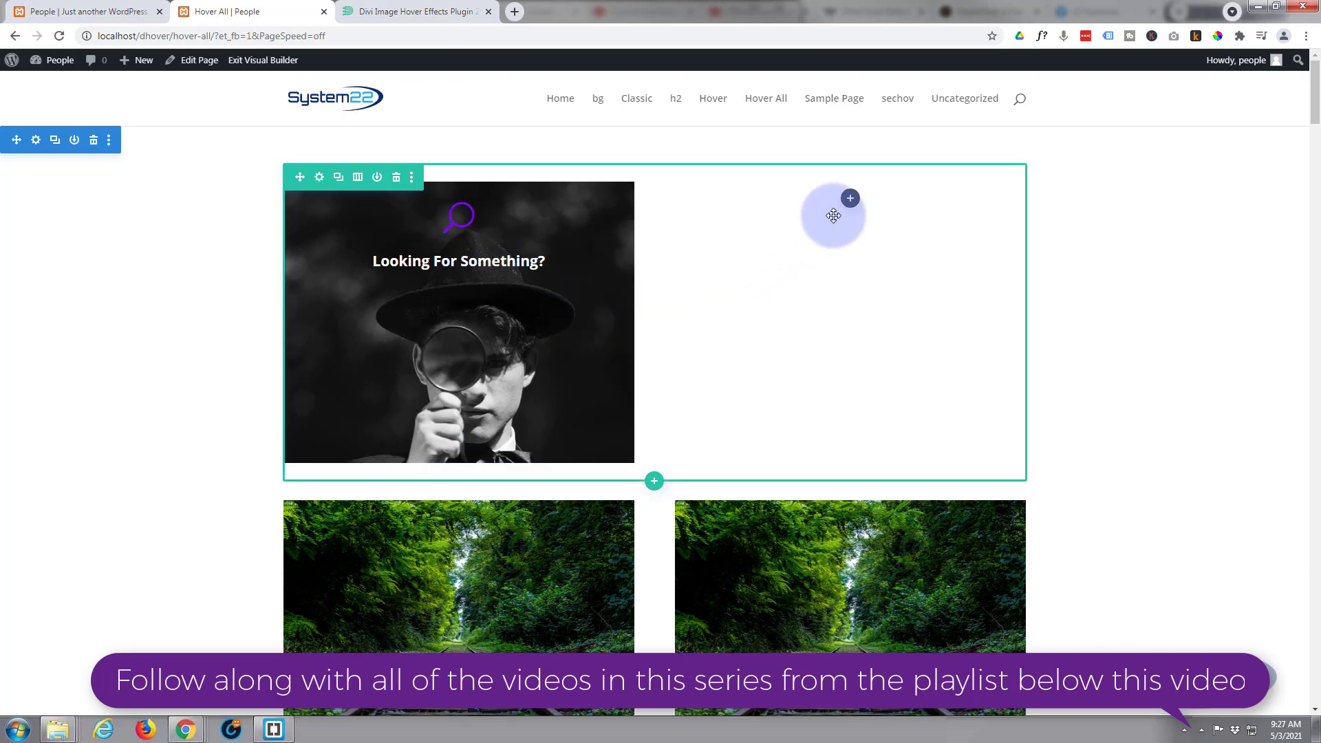
left_click(319, 178)
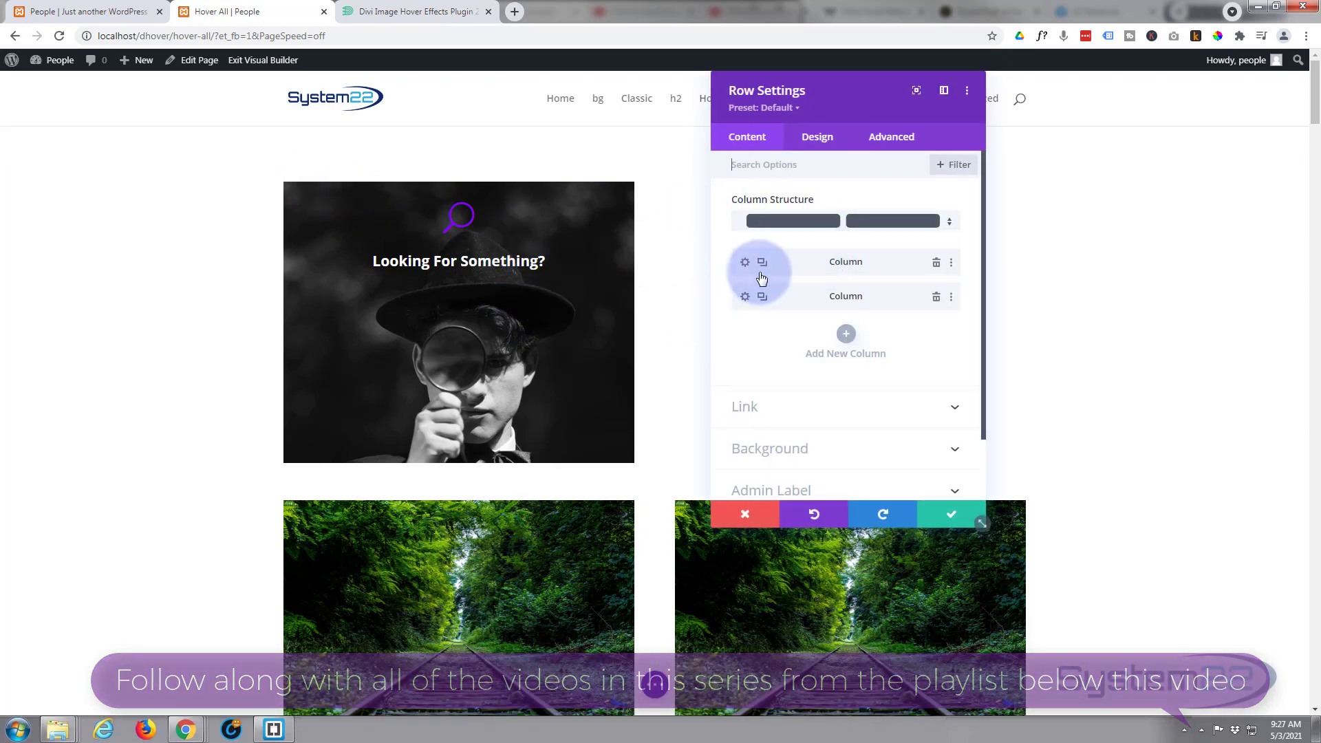
left_click_drag(763, 92, 416, 142)
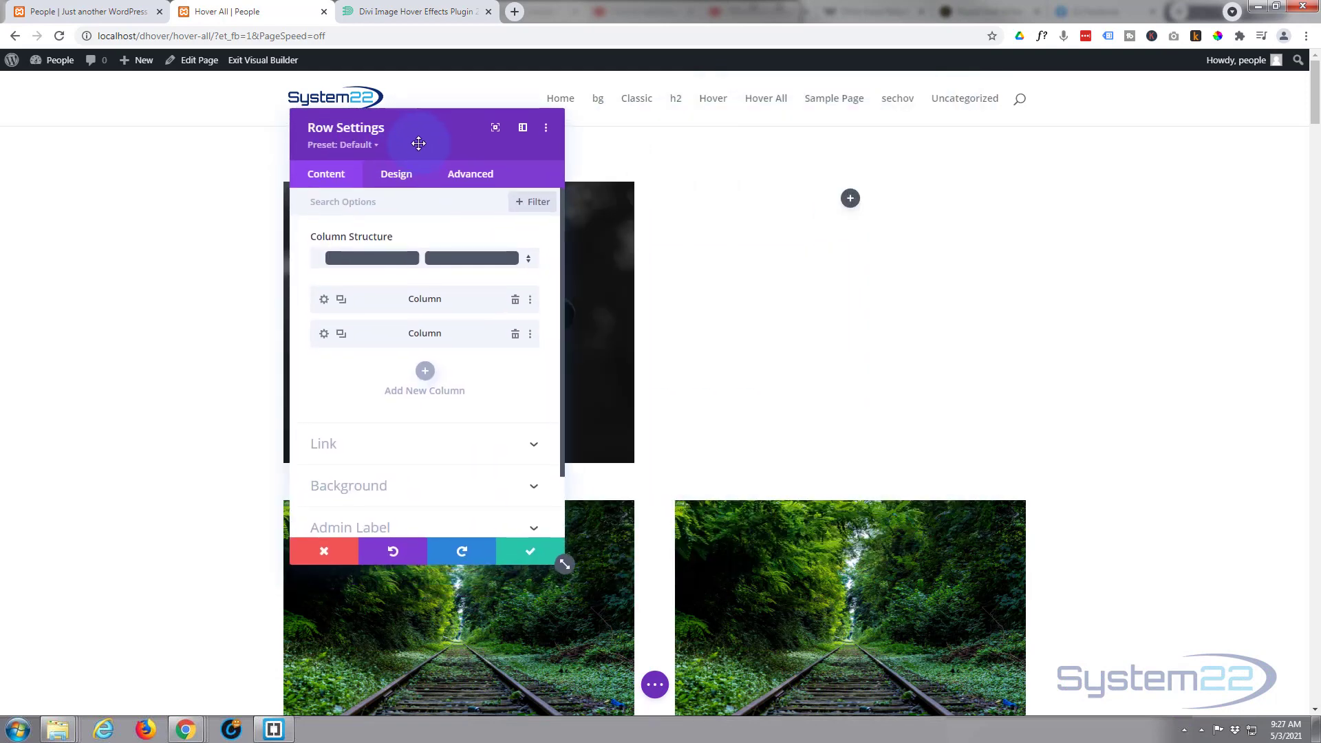
left_click(325, 336)
left_click(410, 399)
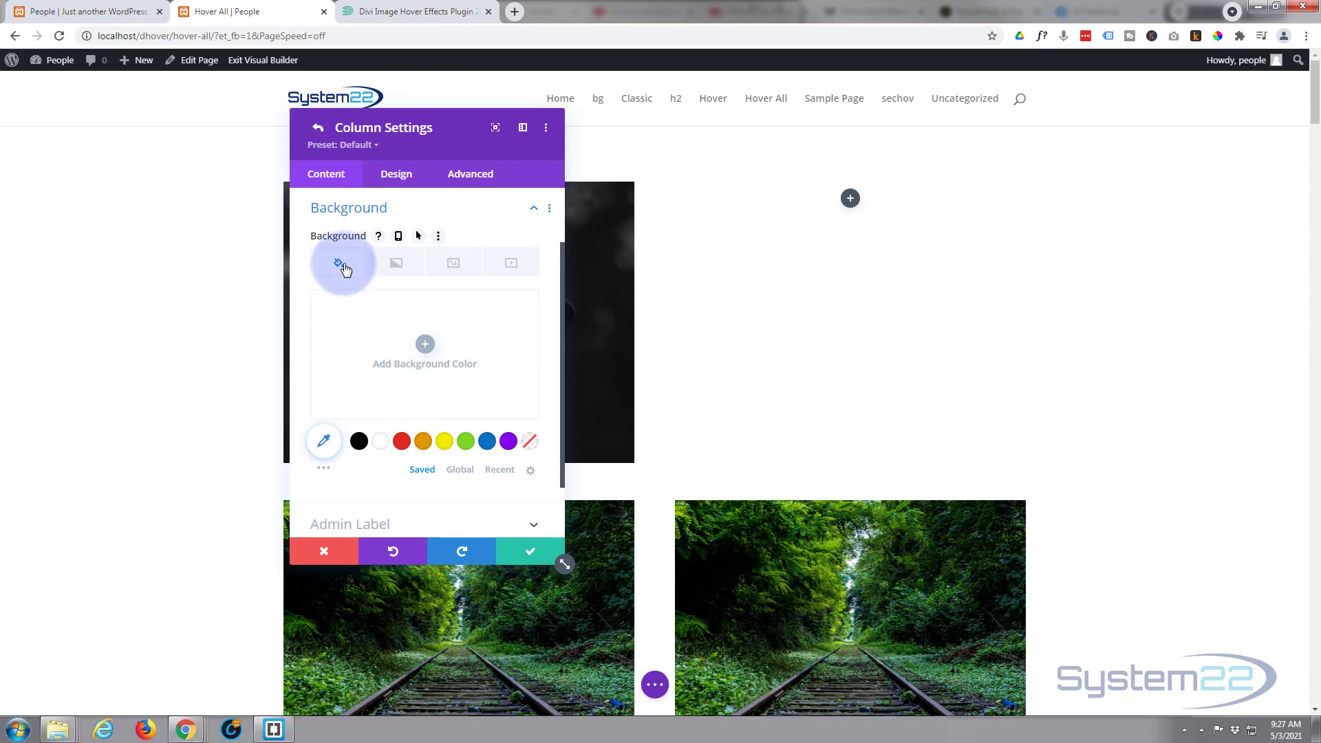
left_click(453, 266)
left_click(426, 348)
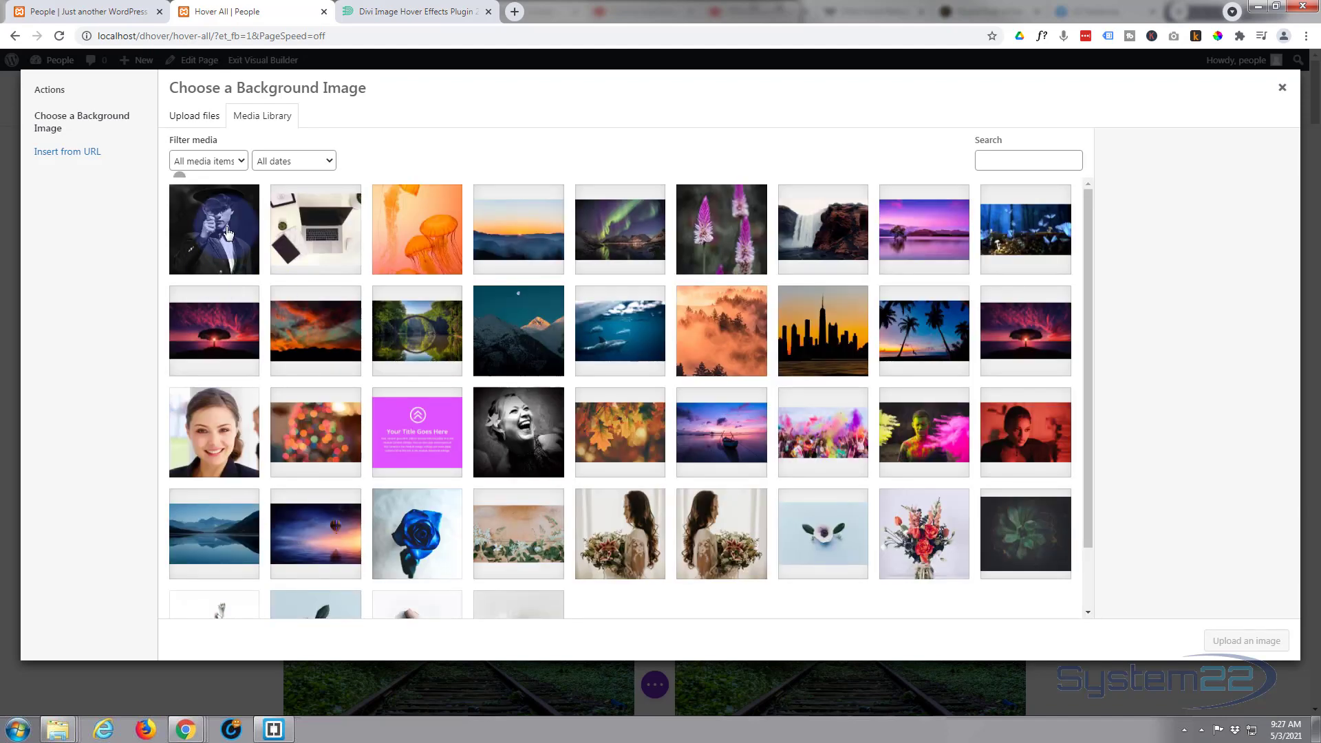
left_click(227, 235)
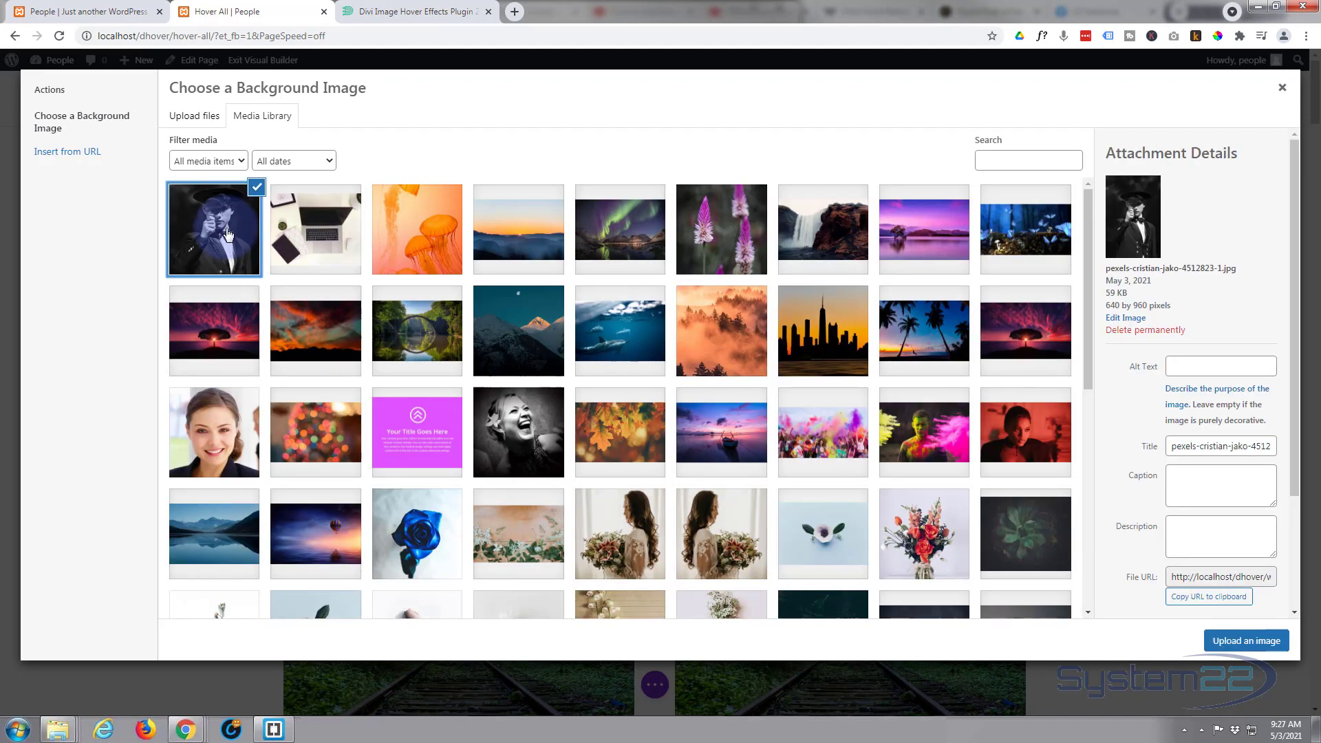
left_click(1251, 643)
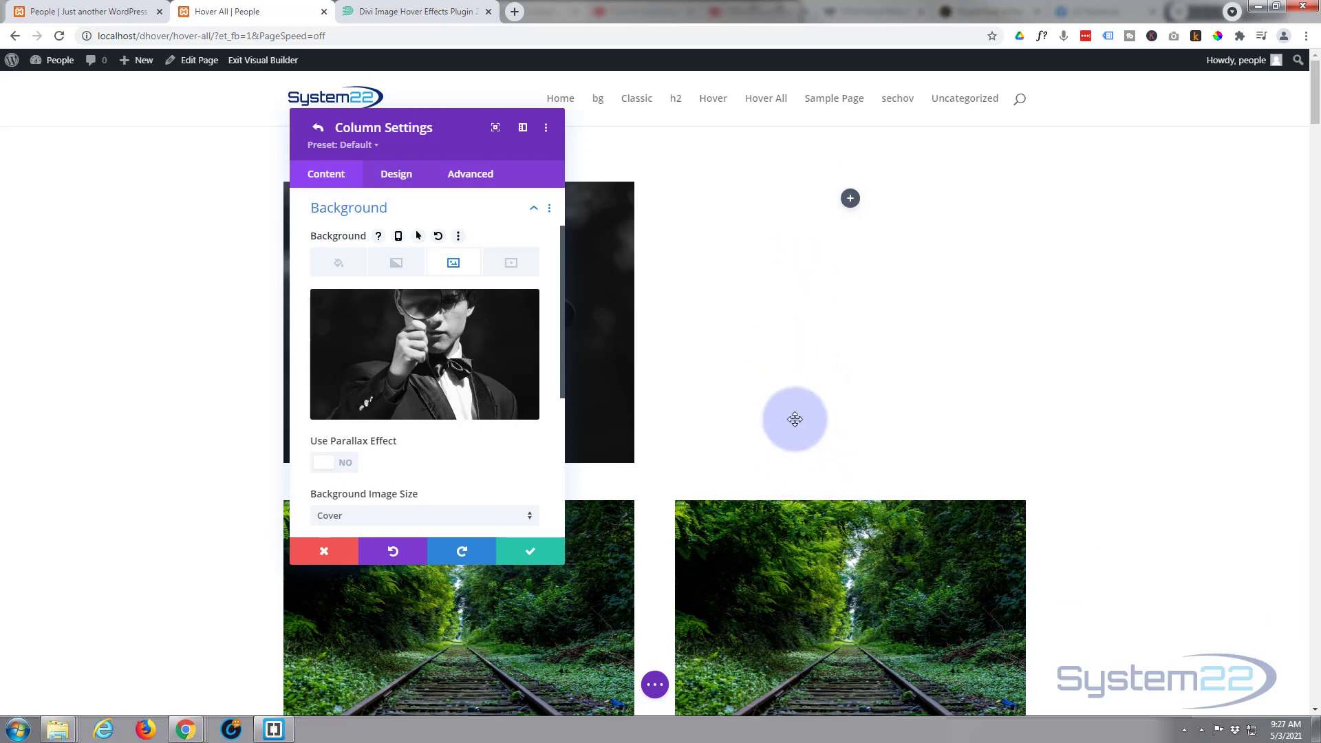
left_click(532, 556)
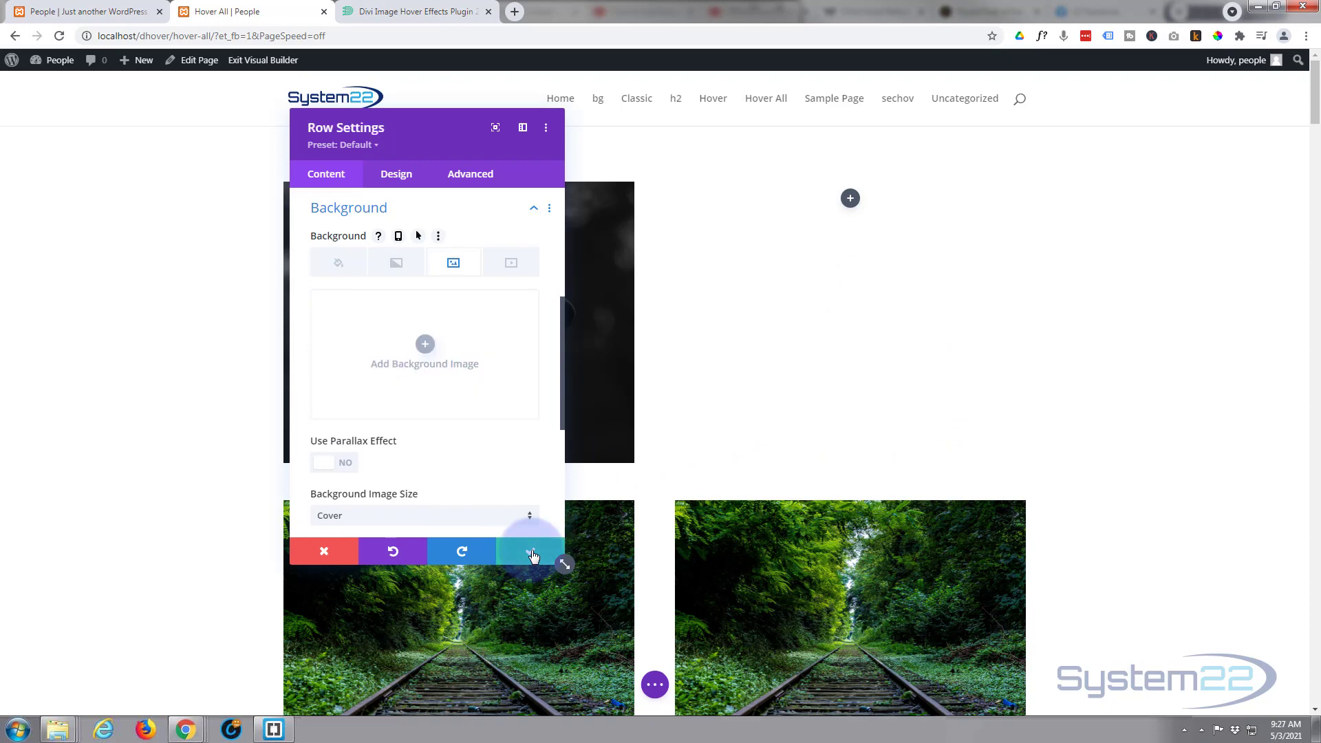
left_click(533, 555)
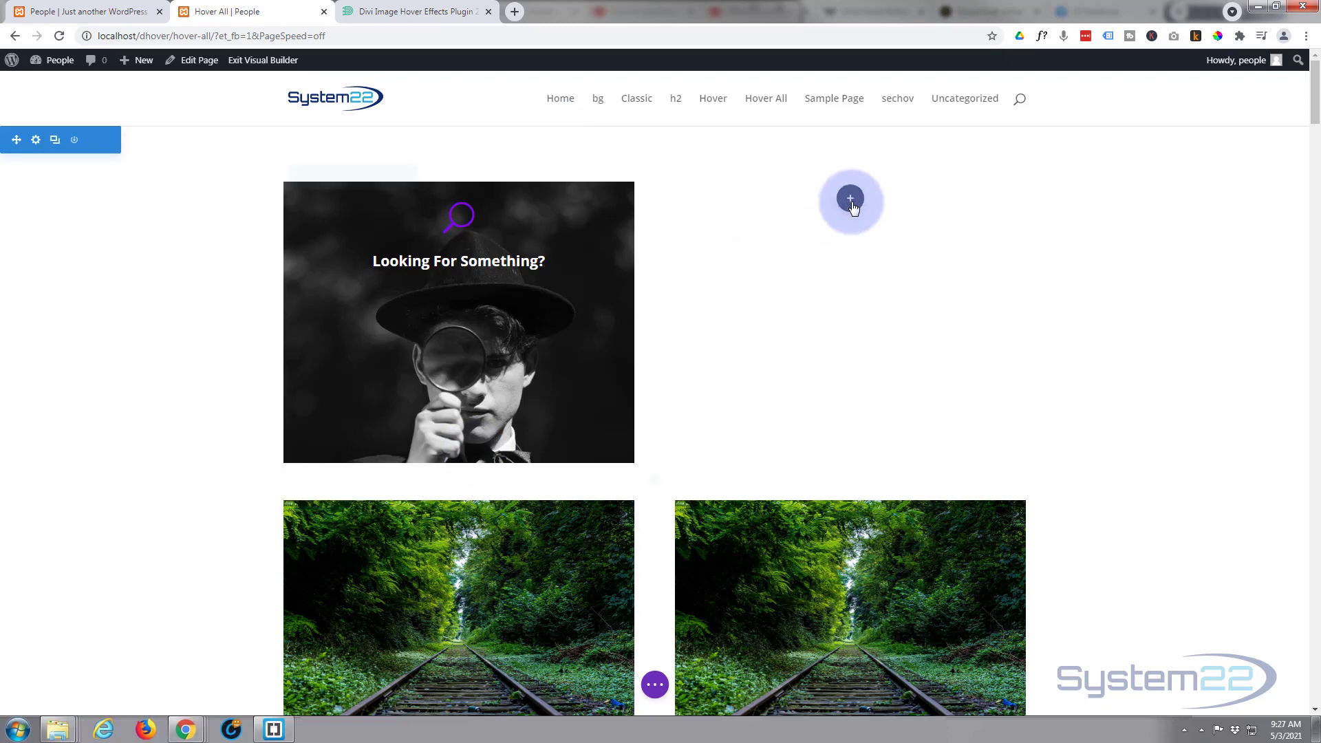
Insert a Blurb module in the first row's second column and title it "Looking For Something?"
left_click(851, 200)
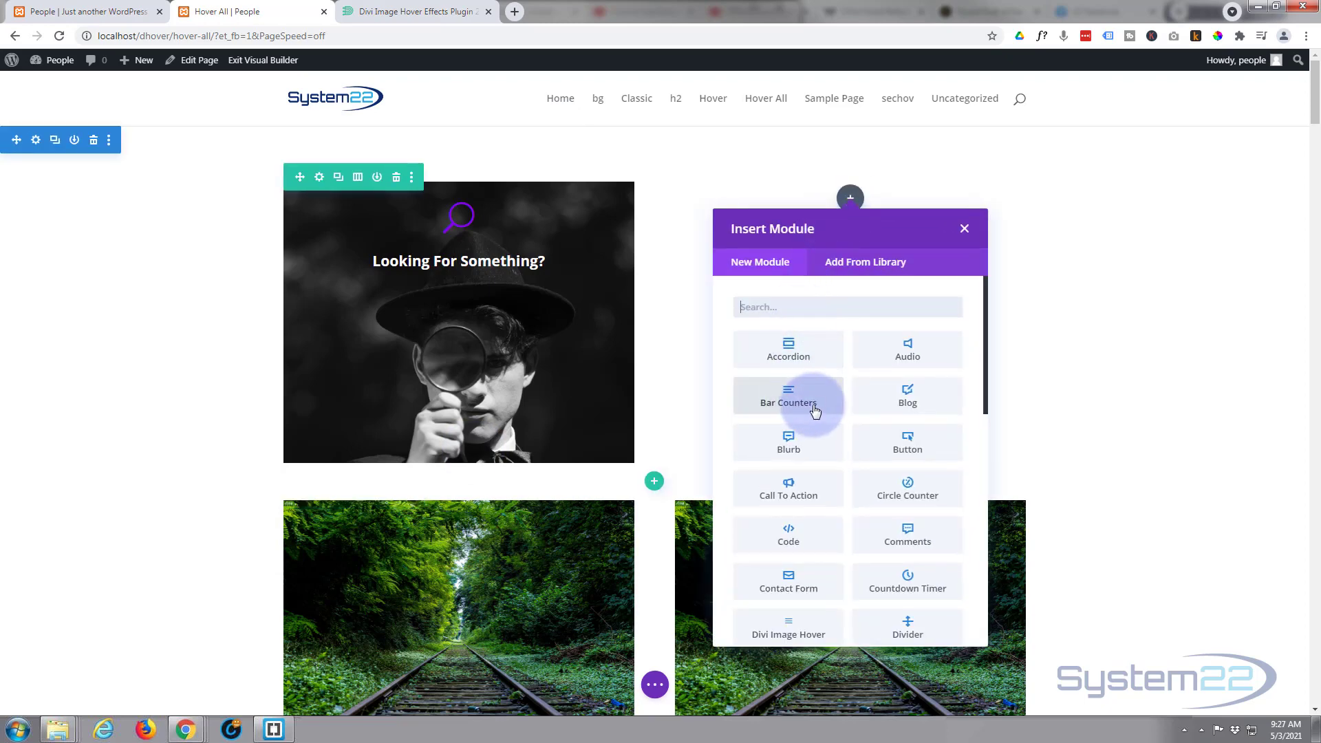
left_click(808, 440)
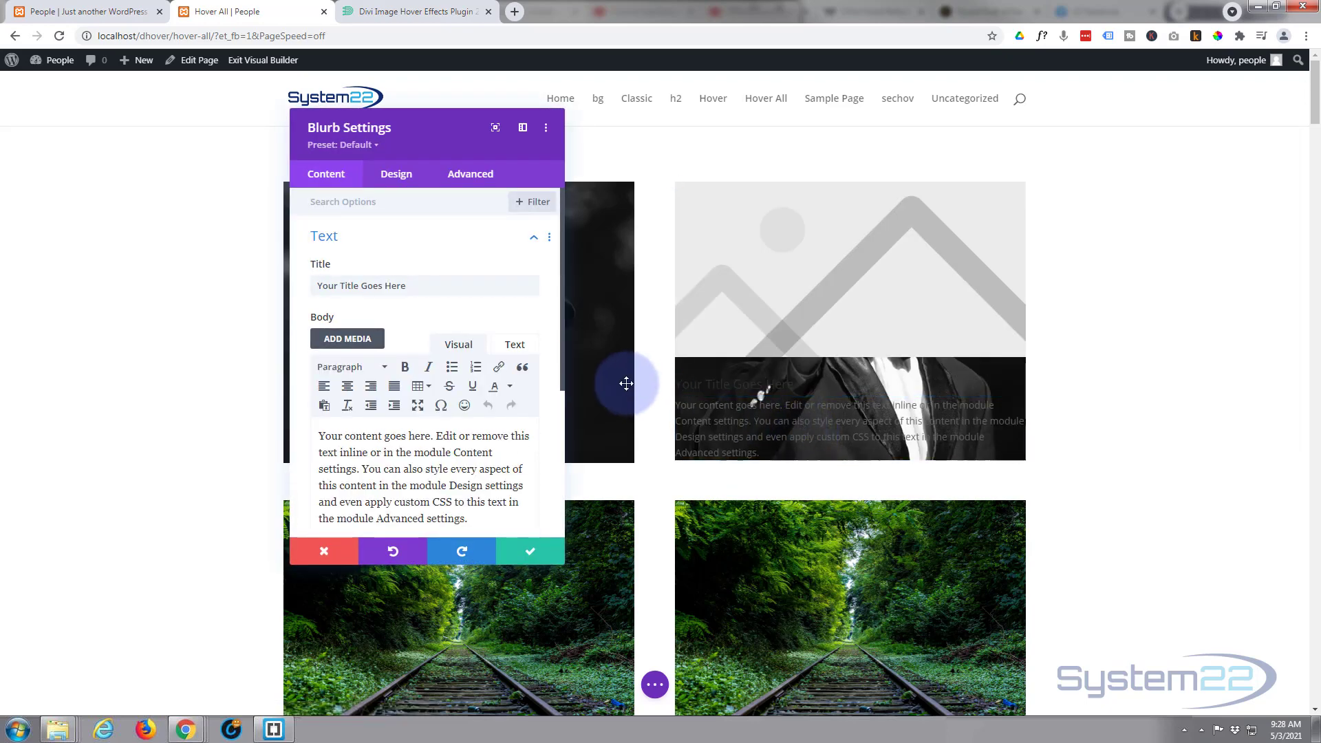
left_click_drag(411, 286, 309, 287)
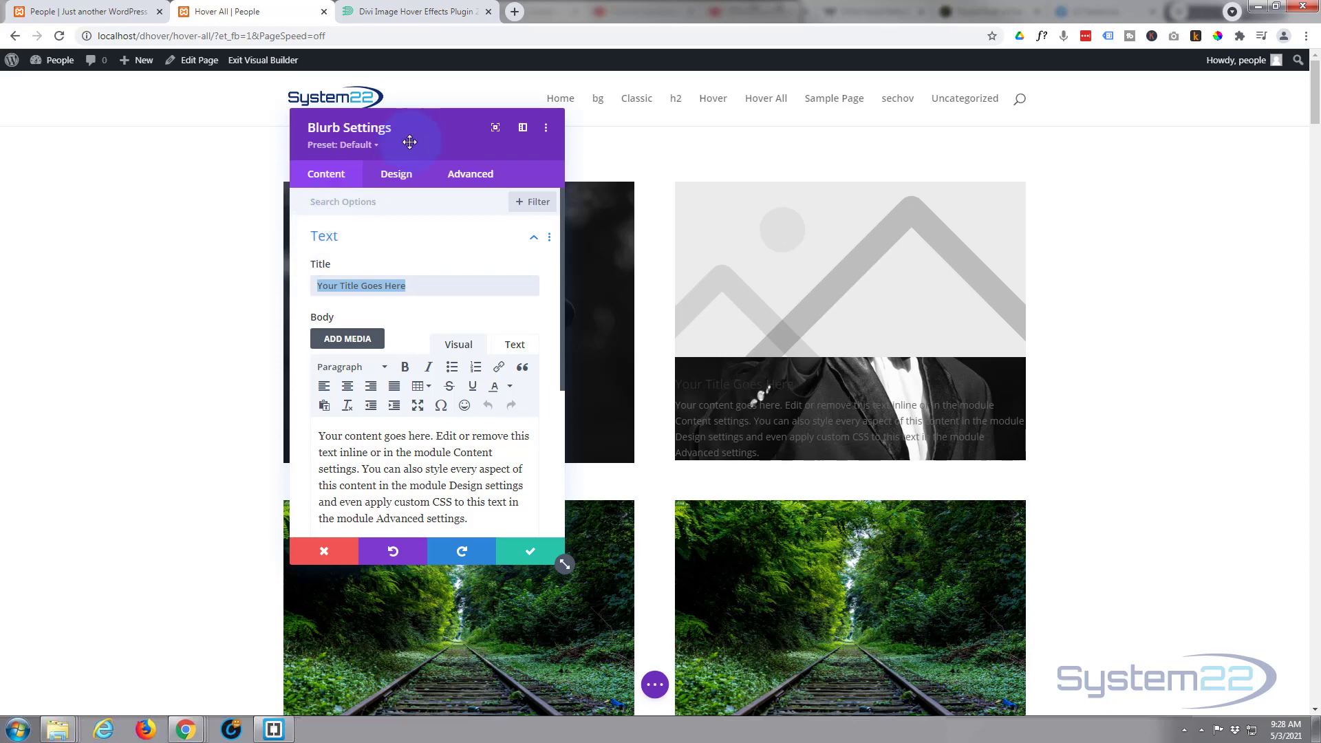
type("Looking For Something")
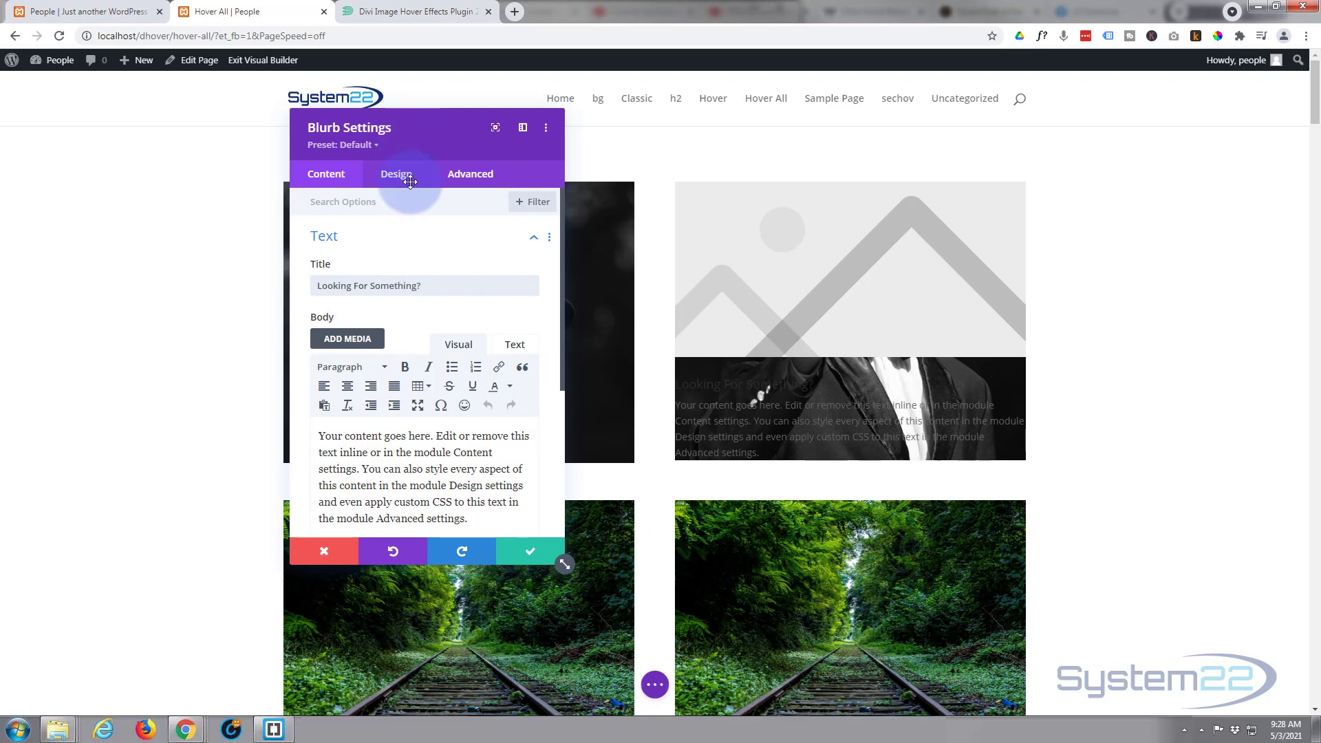
type("?")
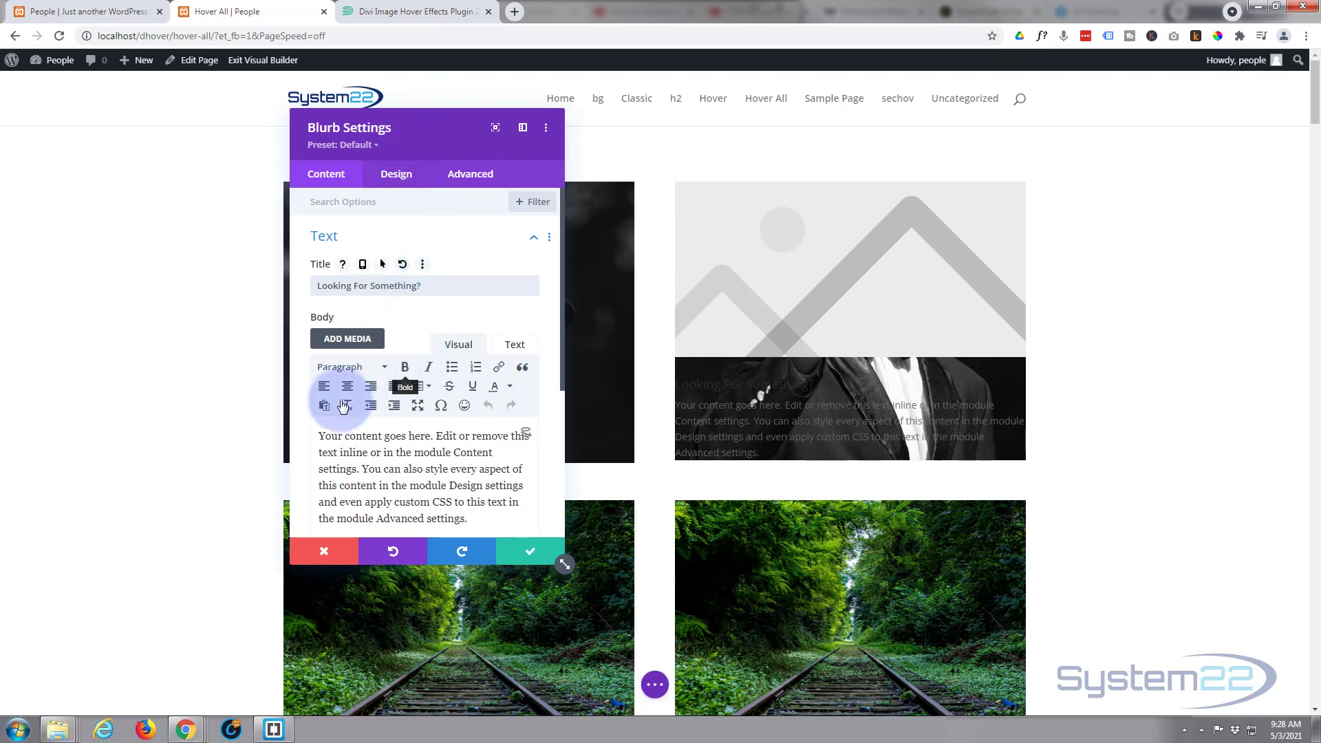
Delete all placeholder body text from the new blurb, leaving its title in place
scroll(331, 372, "down", 2)
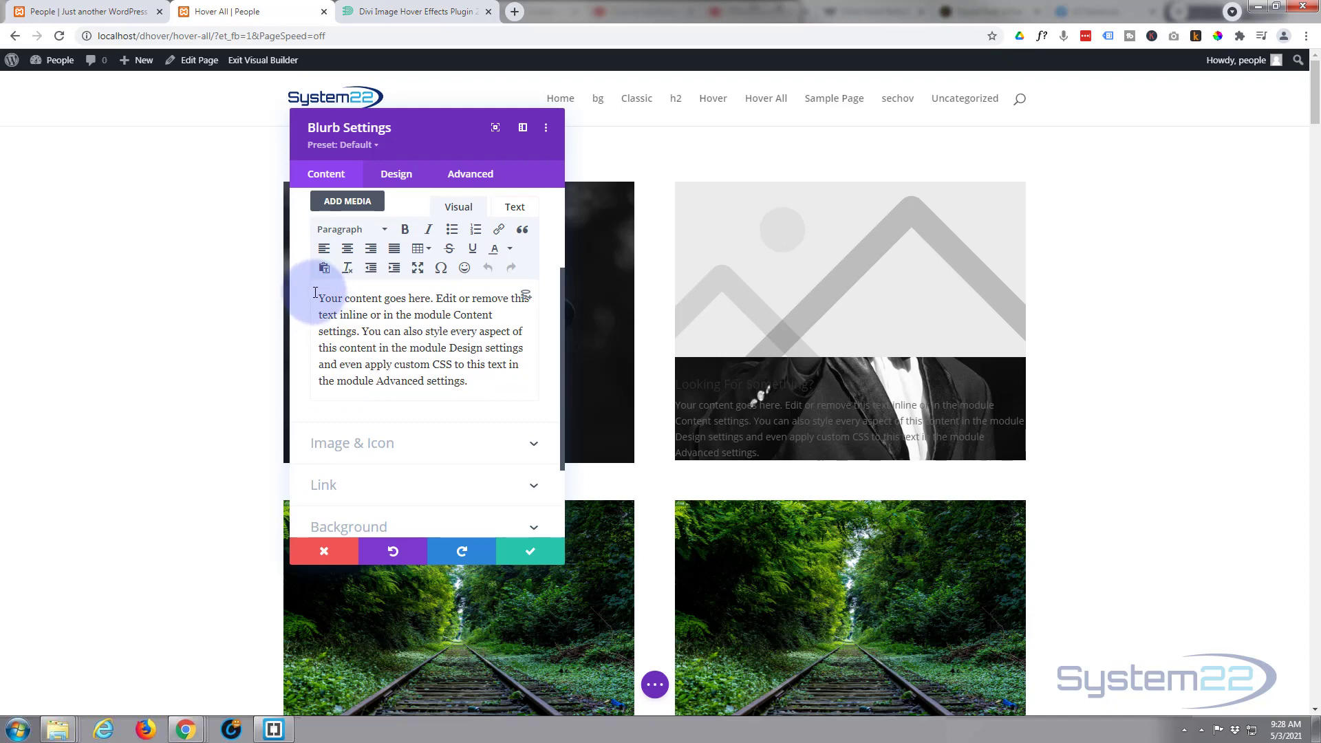
left_click_drag(319, 297, 488, 385)
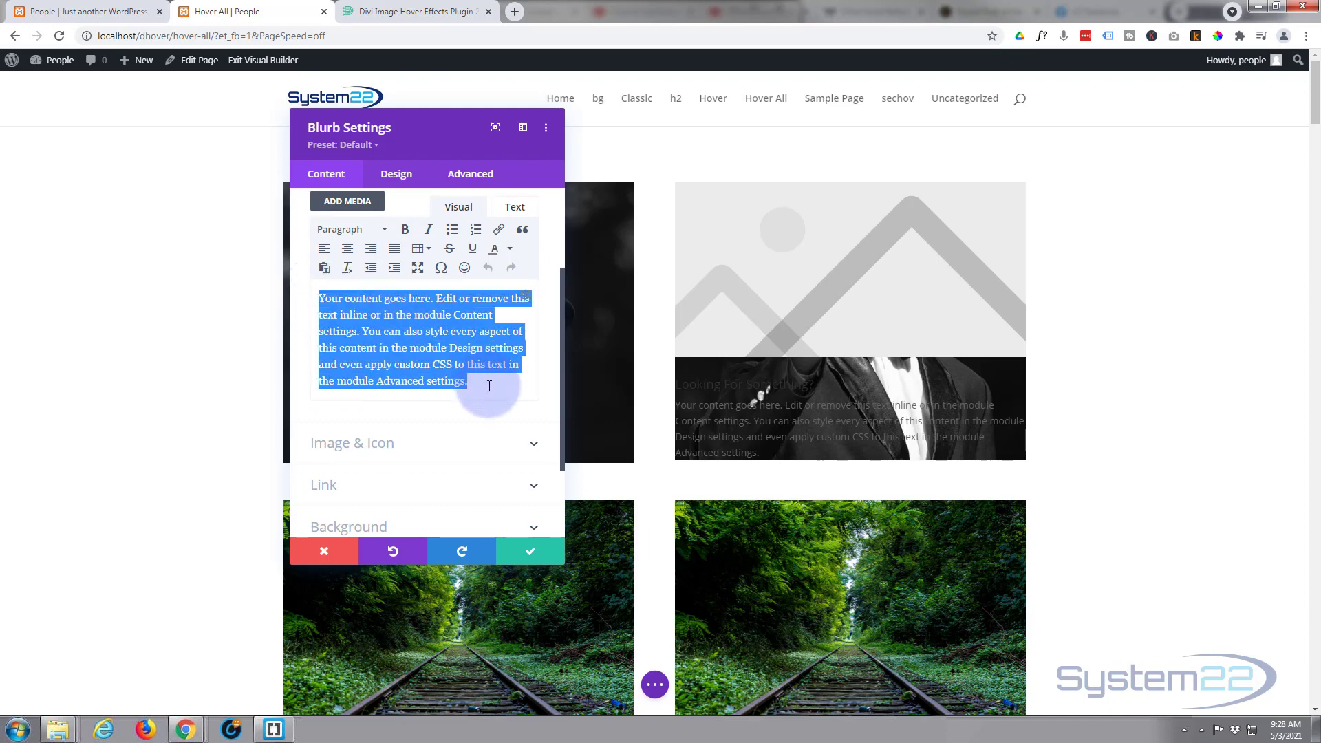
key("BackSpace")
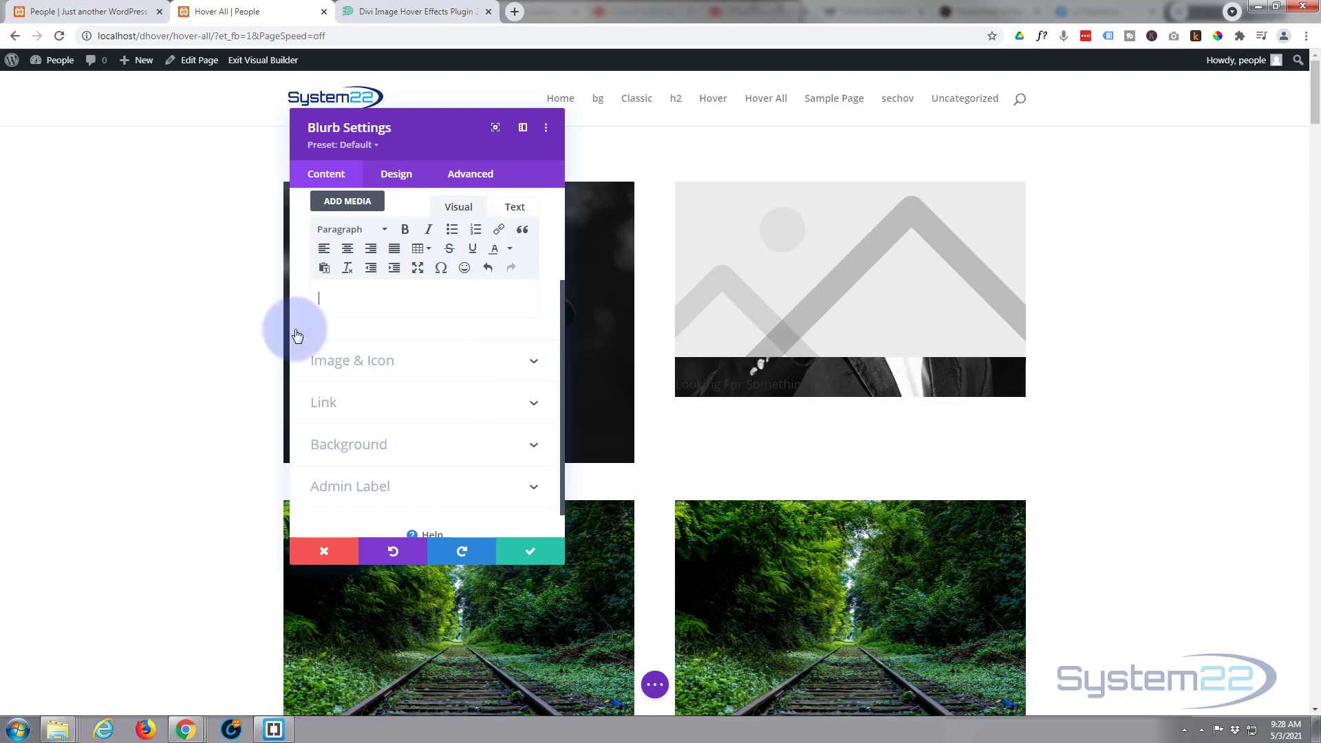
scroll(338, 305, "up", 1)
scroll(338, 305, "up", 3)
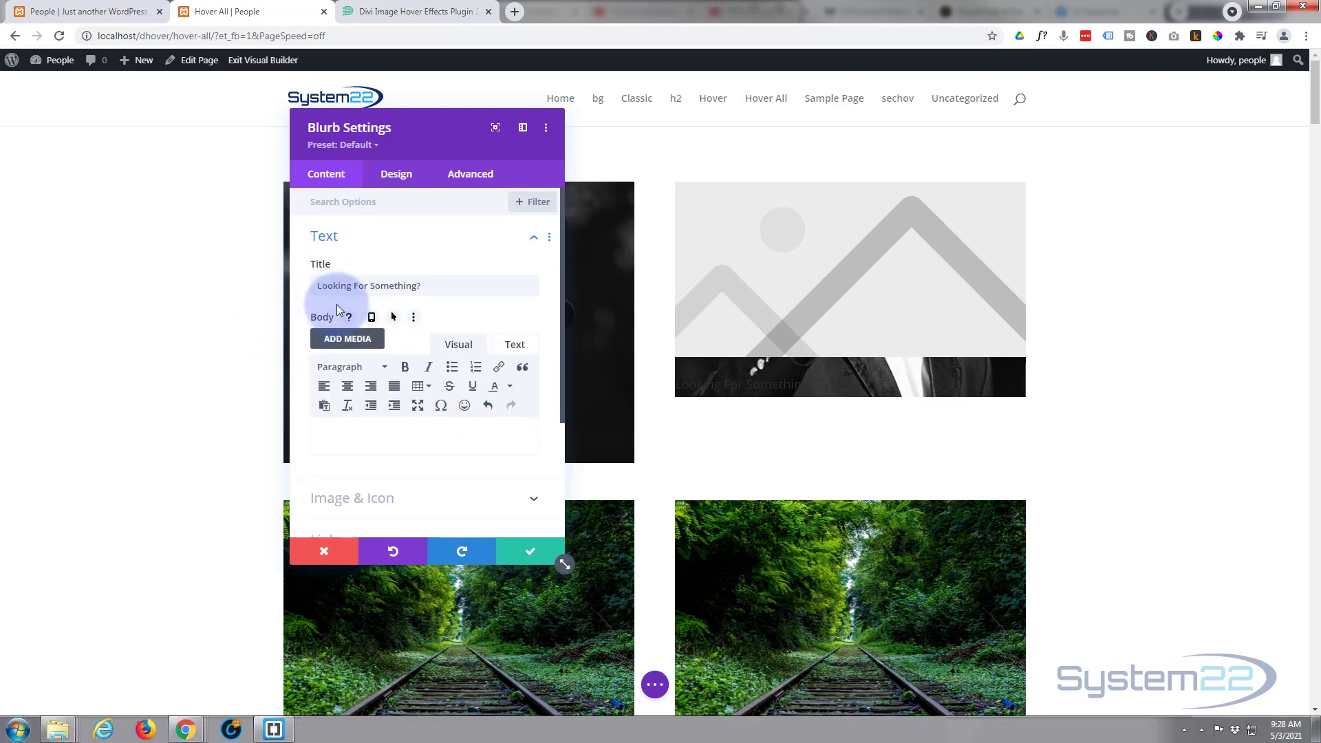
Make the blurb use an icon instead of an image and choose the plain magnifying glass icon
scroll(338, 305, "down", 5)
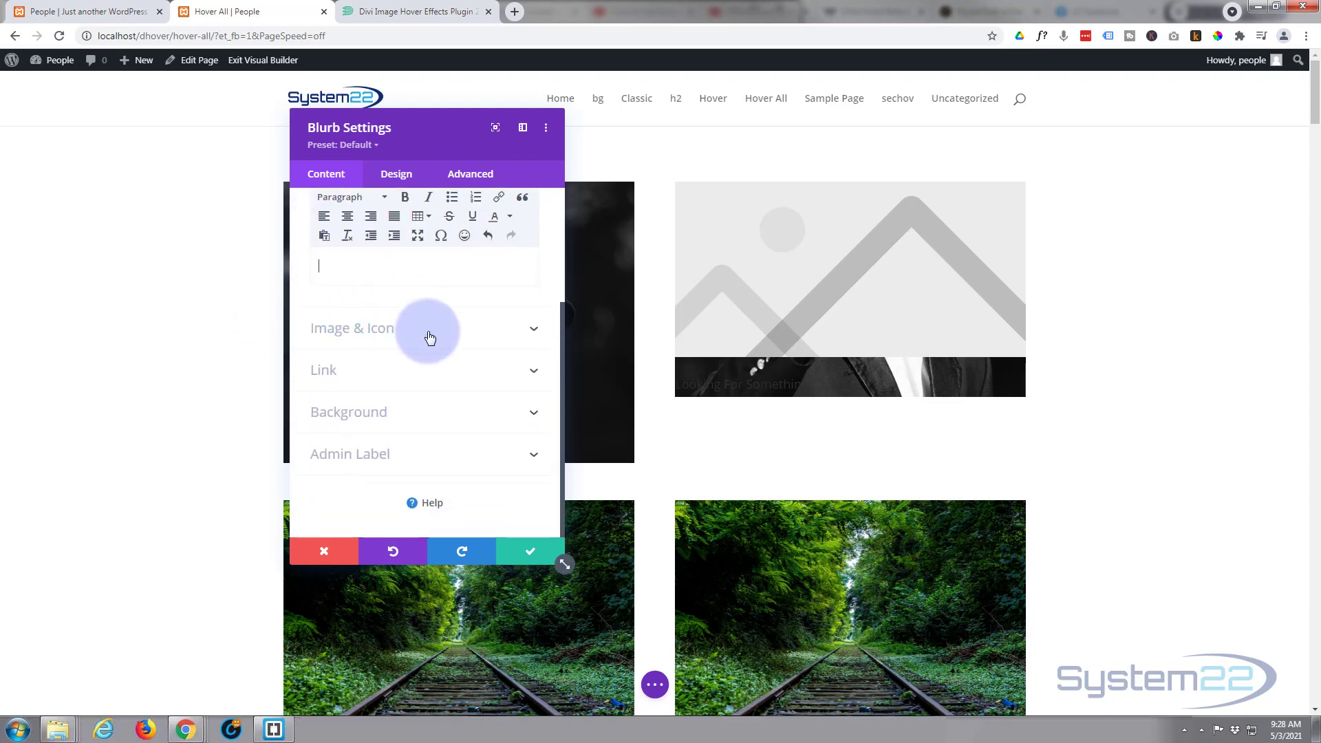
left_click(424, 336)
scroll(399, 330, "up", 2)
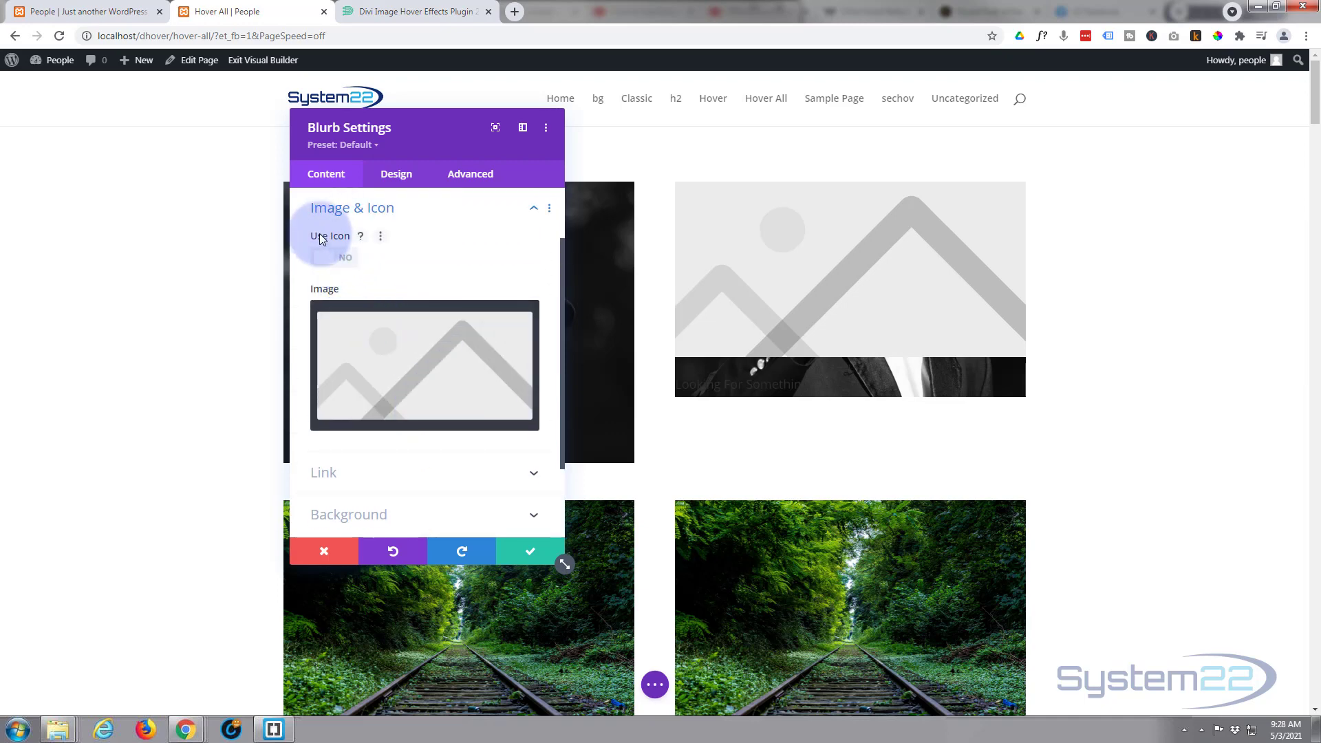
left_click(345, 259)
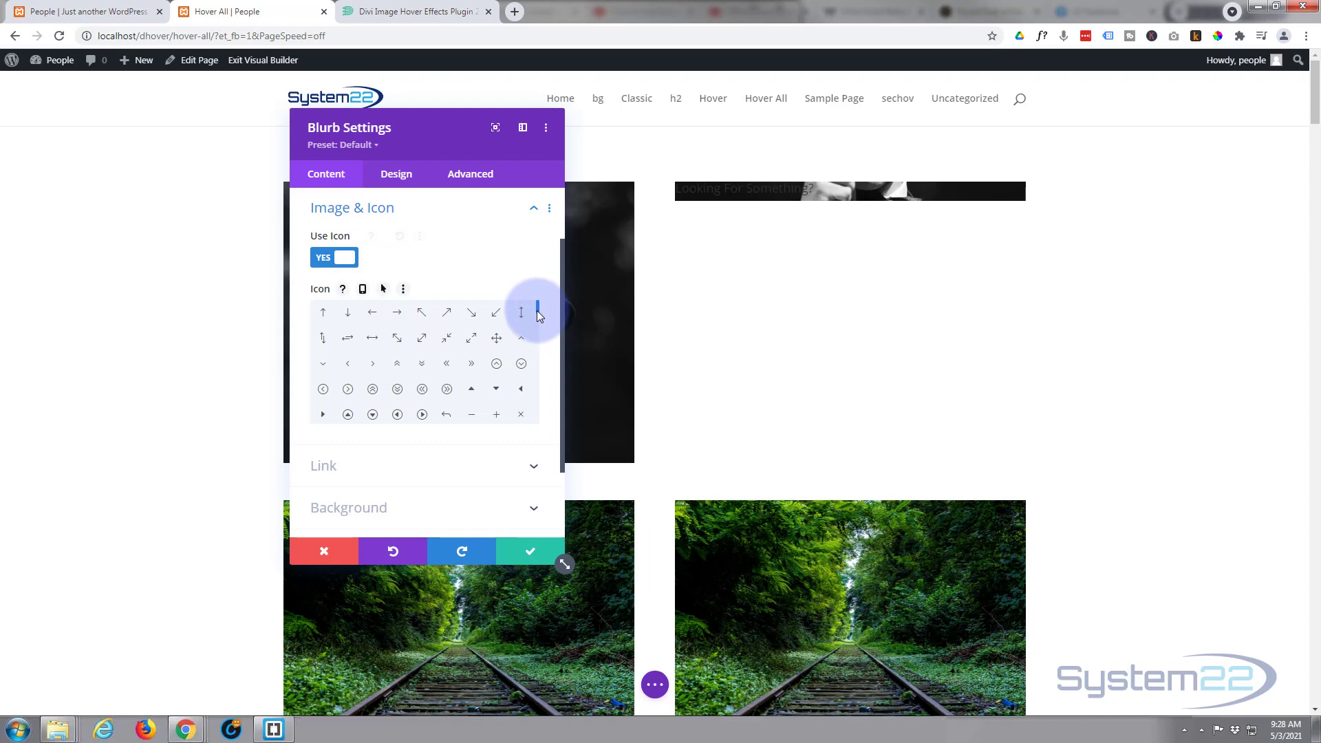
scroll(537, 313, "down", 3)
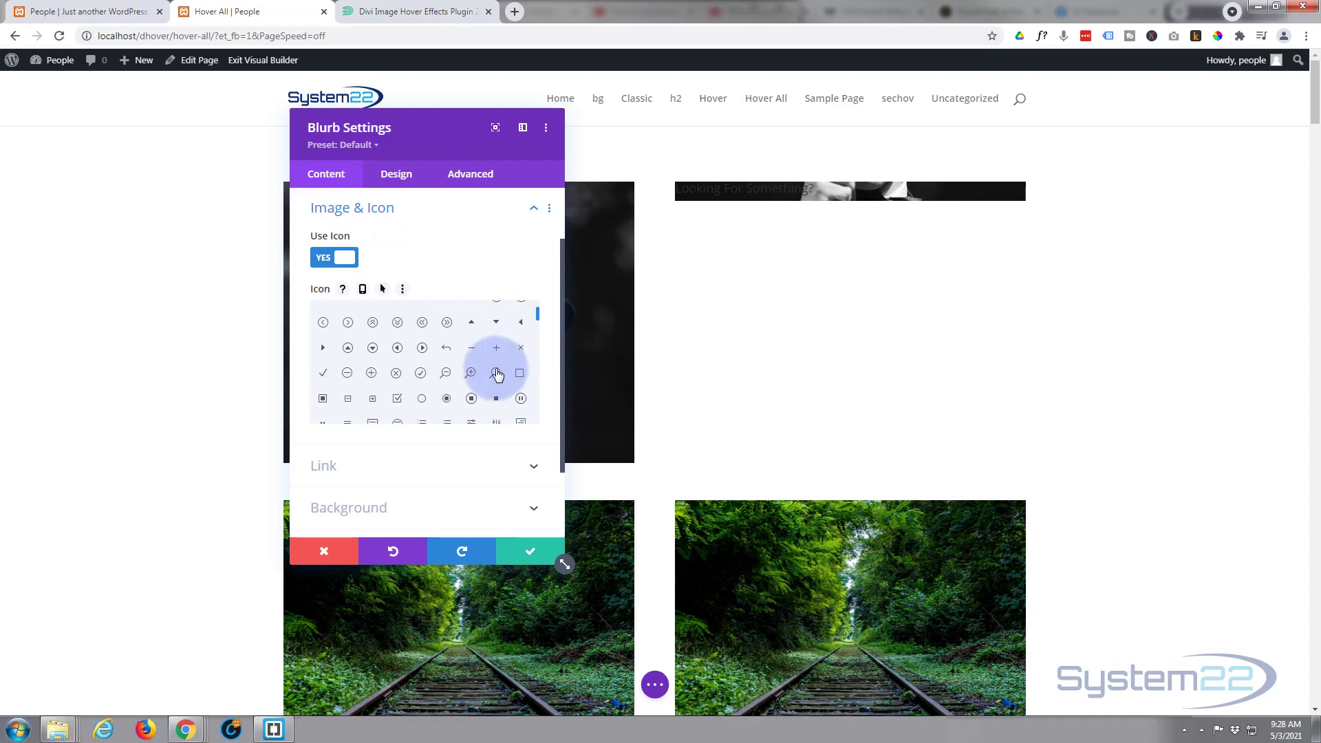
left_click(496, 373)
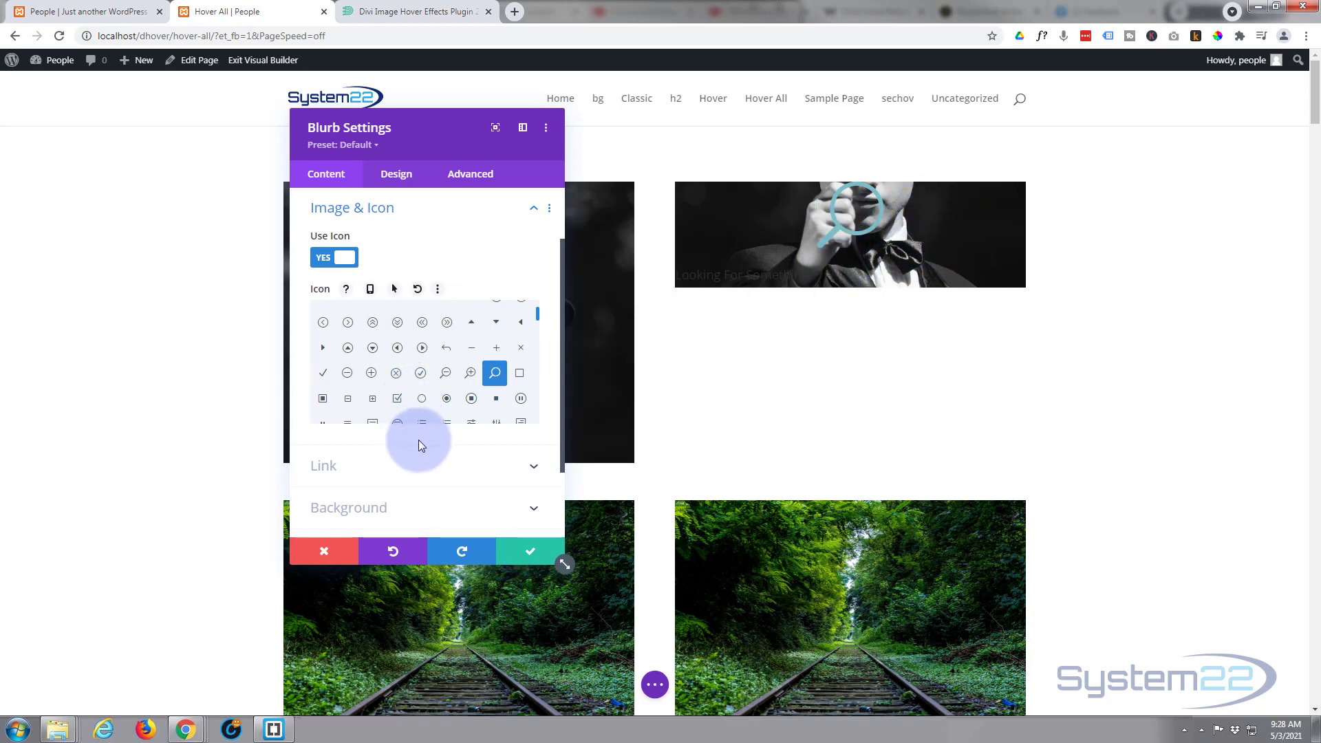
Change the blurb's magnifying glass icon color to the saved purple
scroll(420, 443, "down", 2)
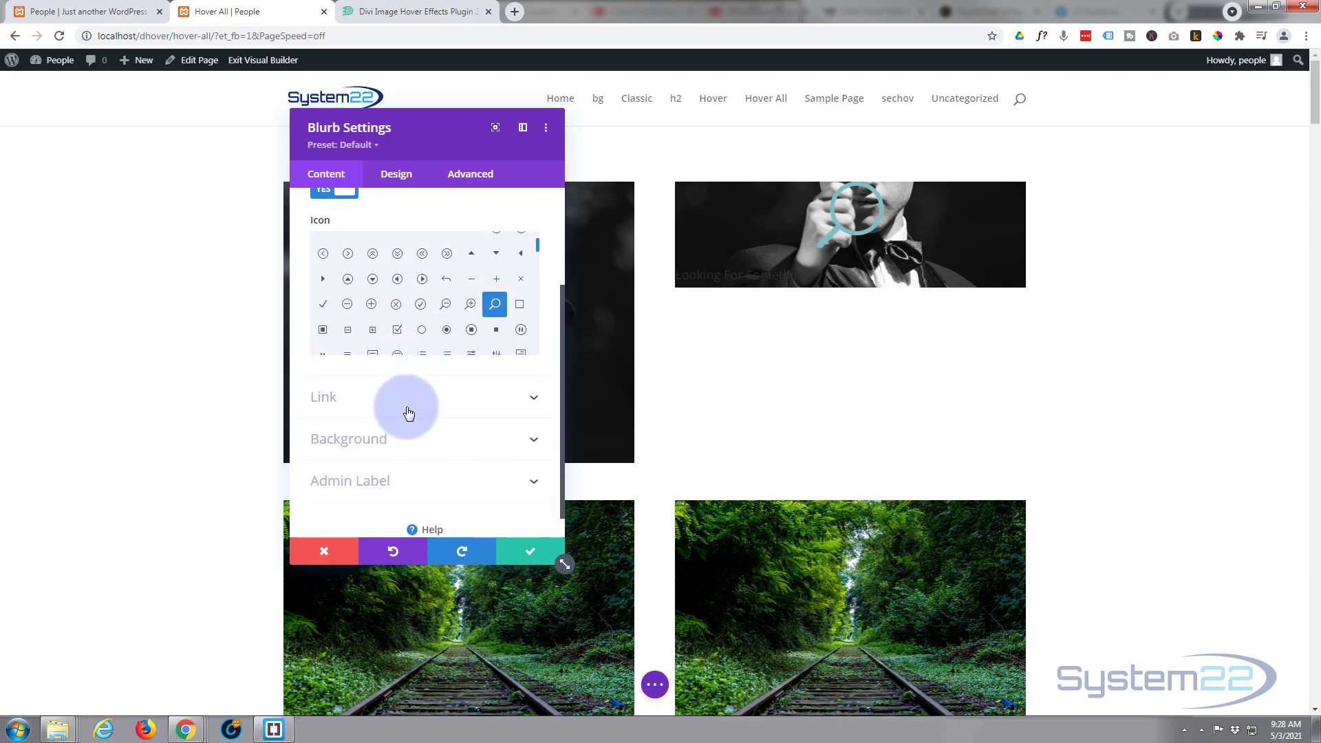
left_click(406, 412)
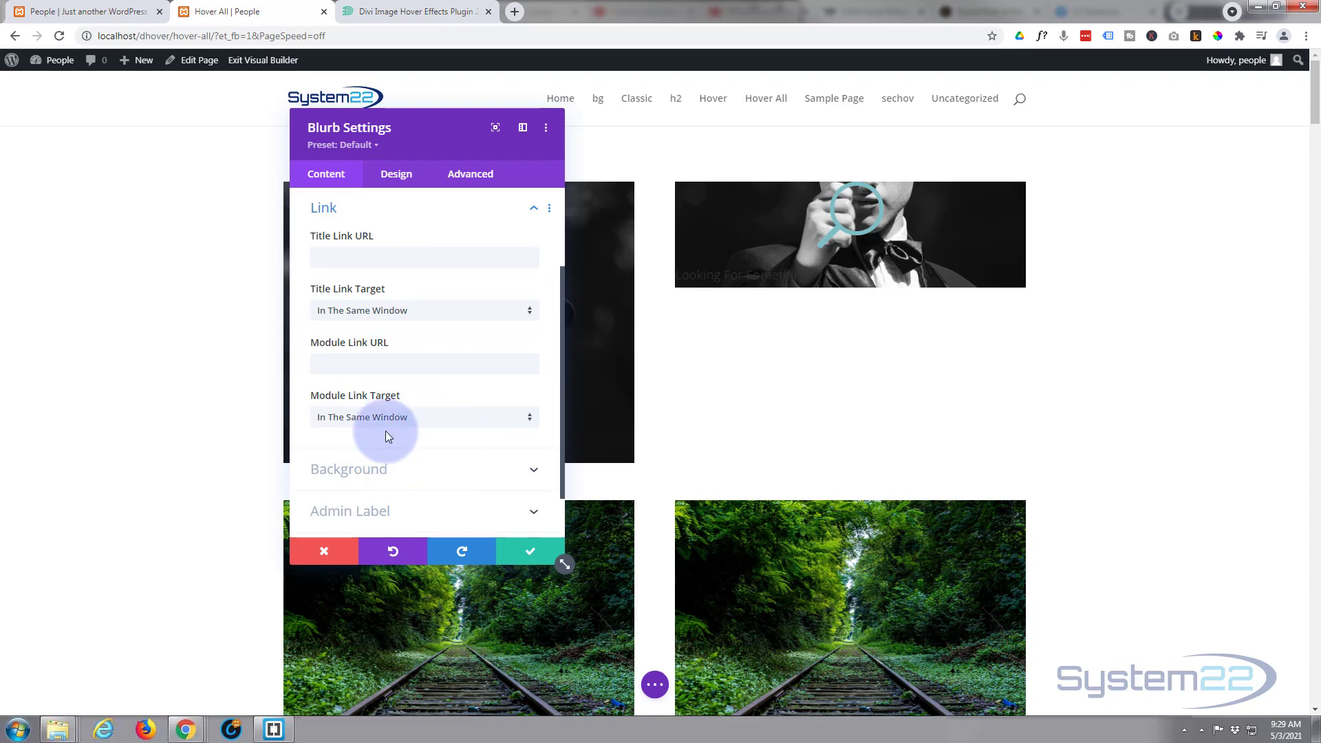
left_click(402, 178)
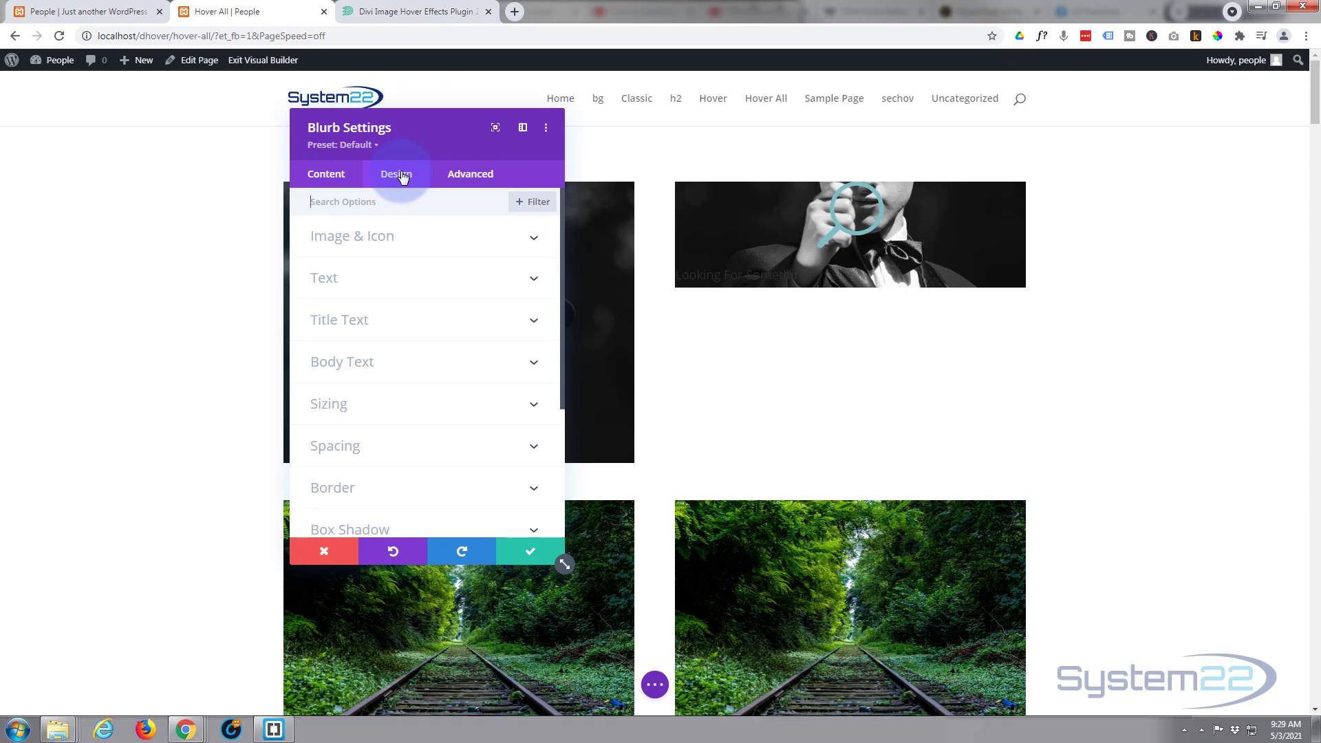
left_click(430, 239)
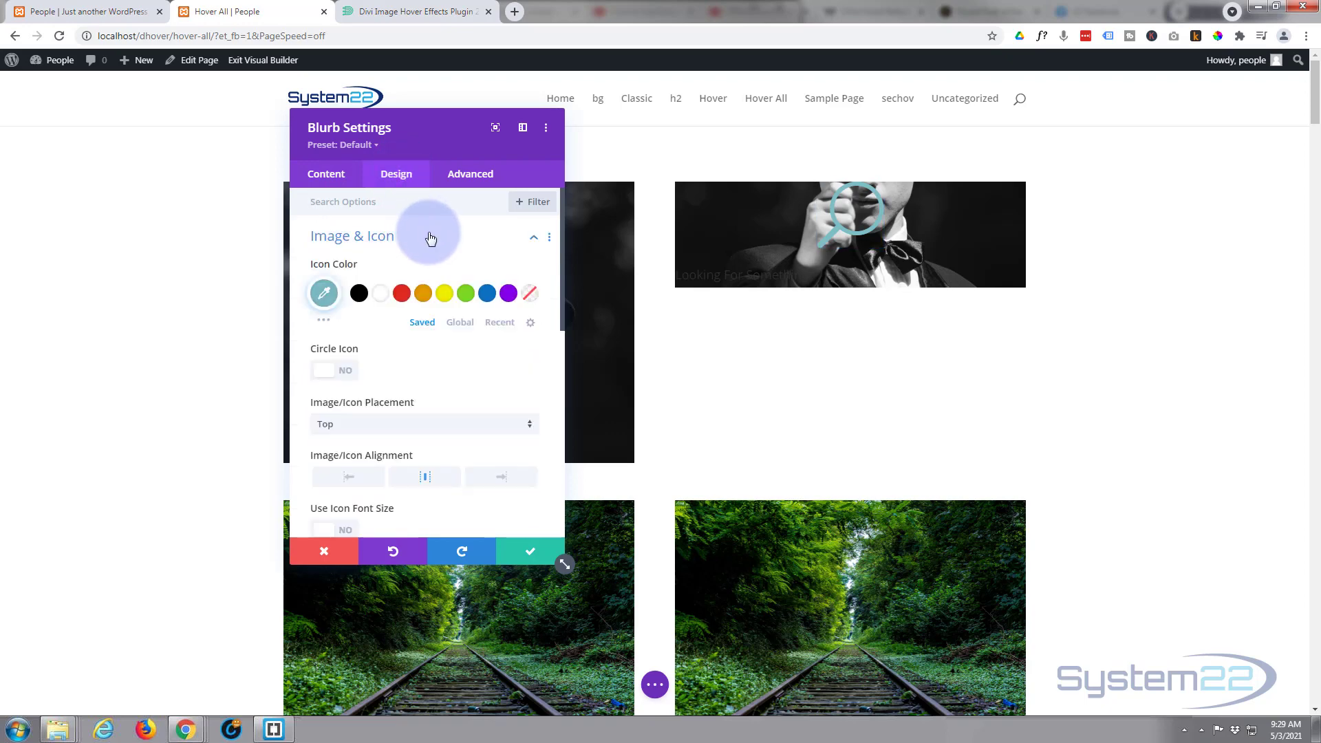
left_click(507, 294)
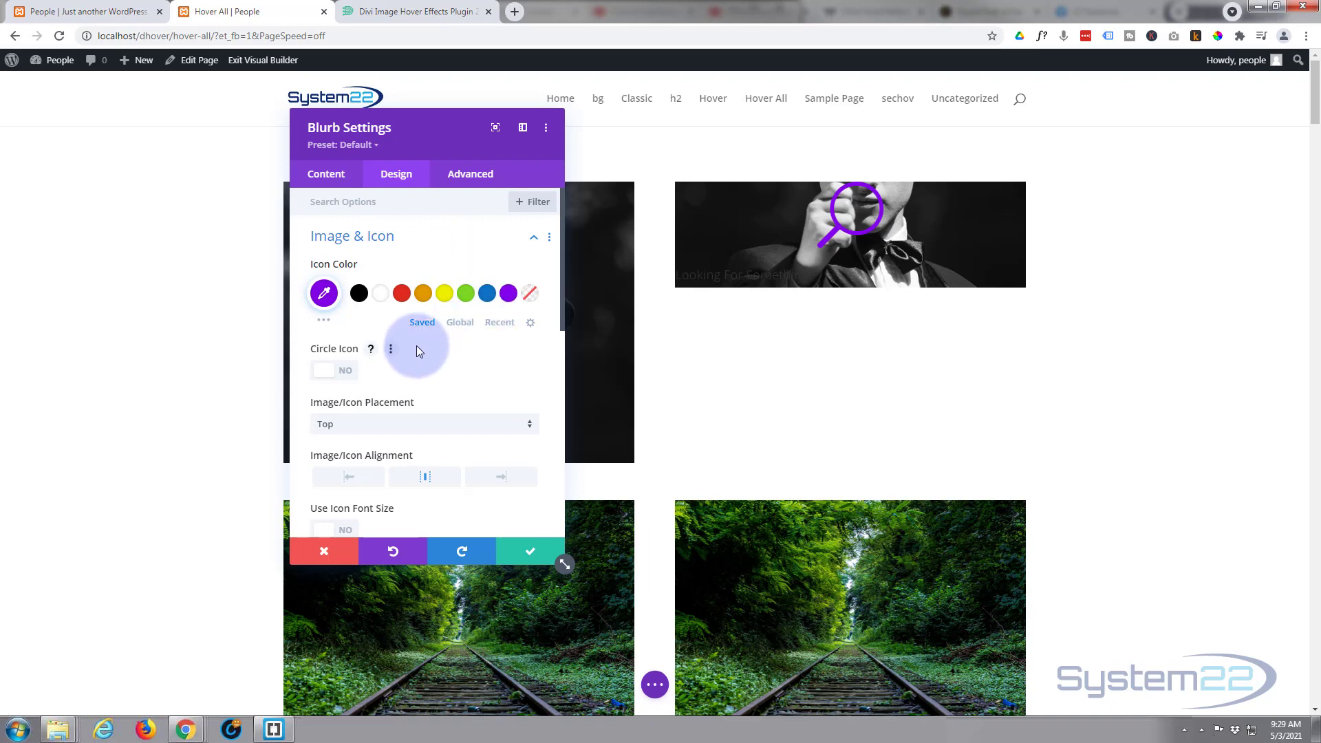
Enable a custom icon font size for the blurb and set it to 40px
scroll(417, 345, "down", 2)
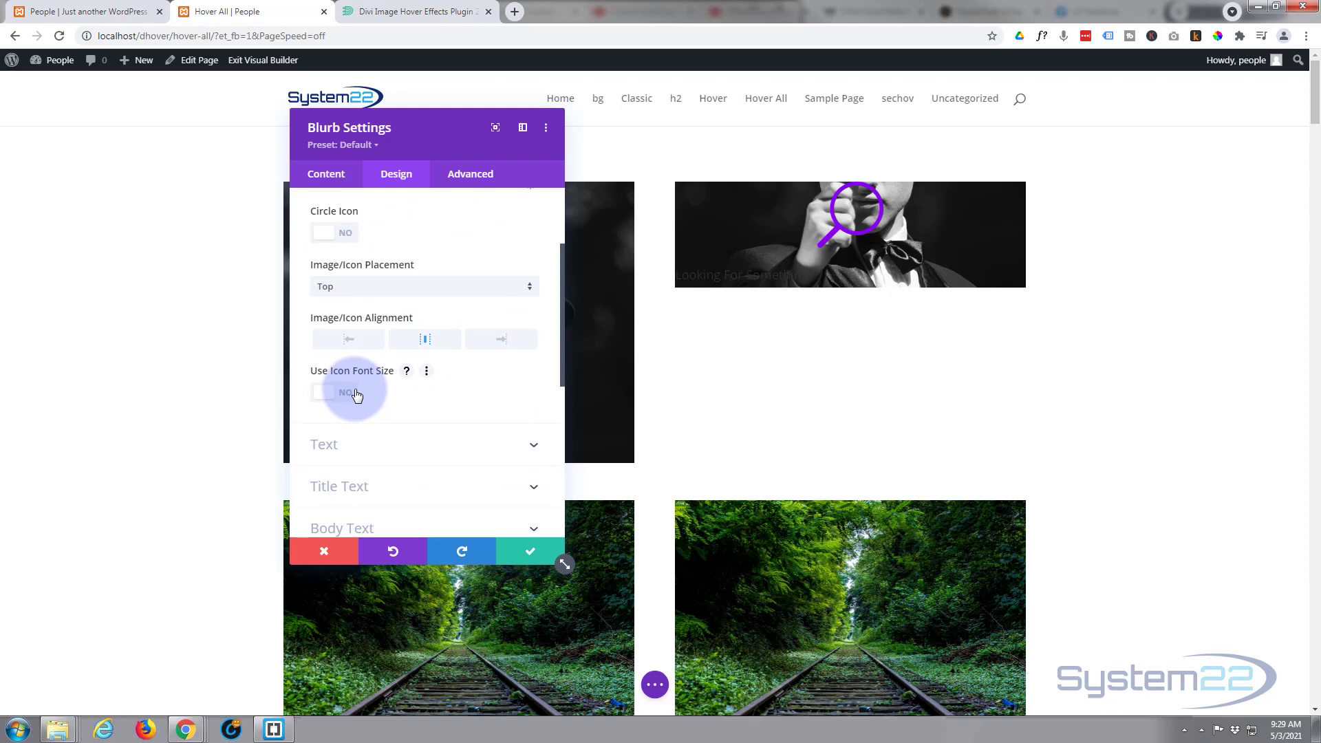
left_click(356, 395)
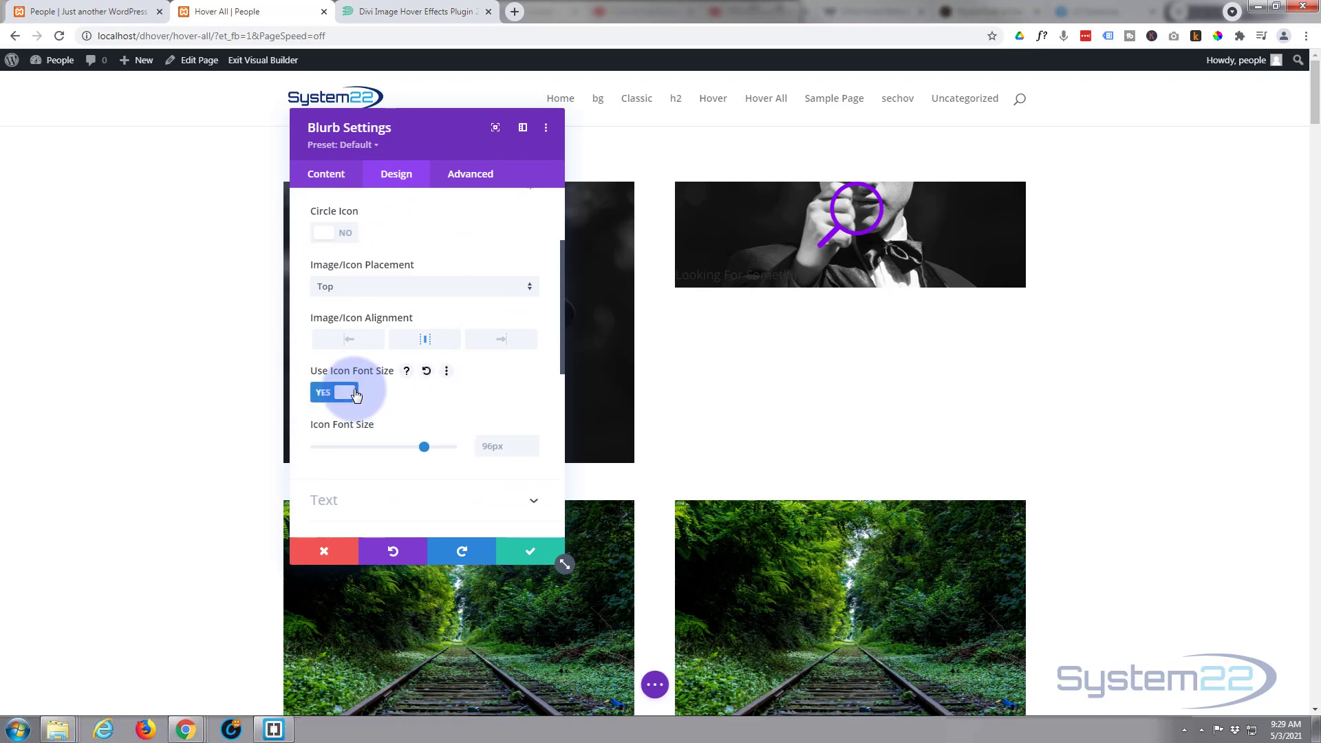
left_click(421, 448)
left_click_drag(420, 448, 375, 446)
left_click_drag(443, 133, 610, 289)
left_click_drag(543, 607, 529, 607)
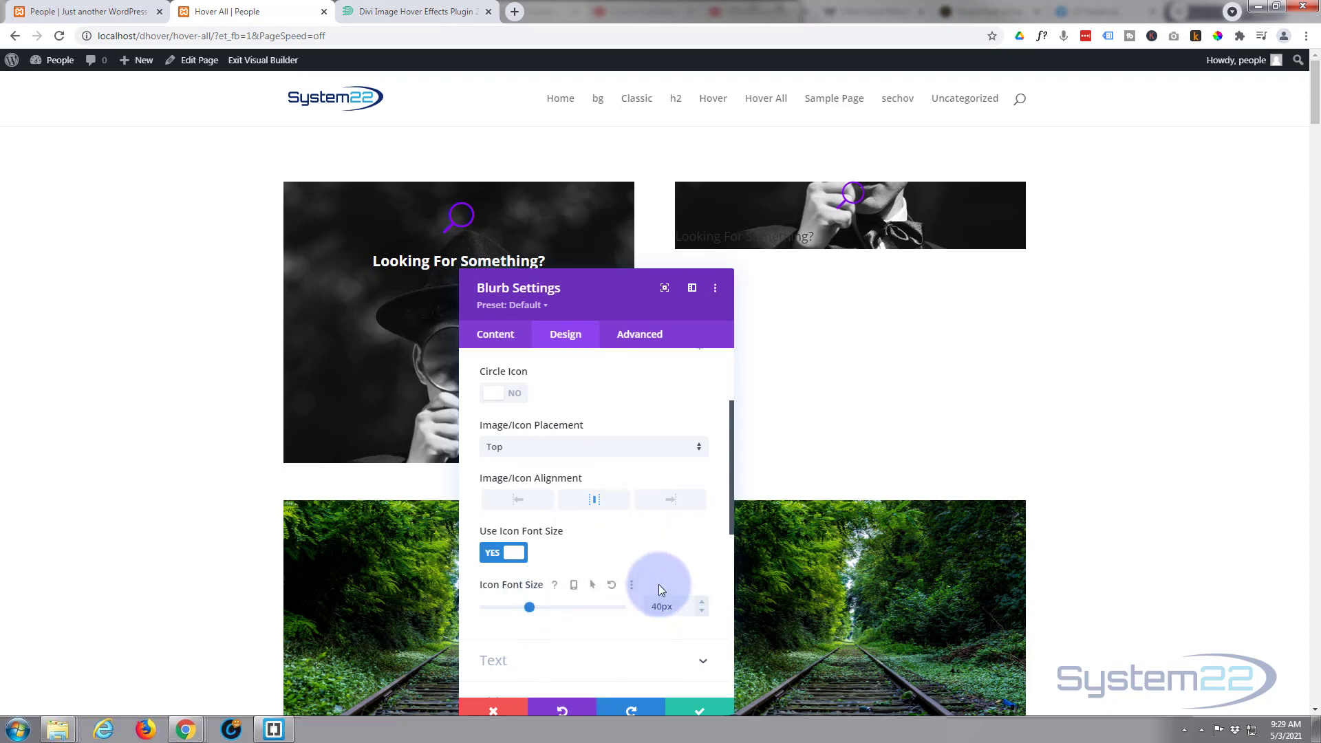
Set the blurb's general text color to Light
scroll(657, 585, "down", 2)
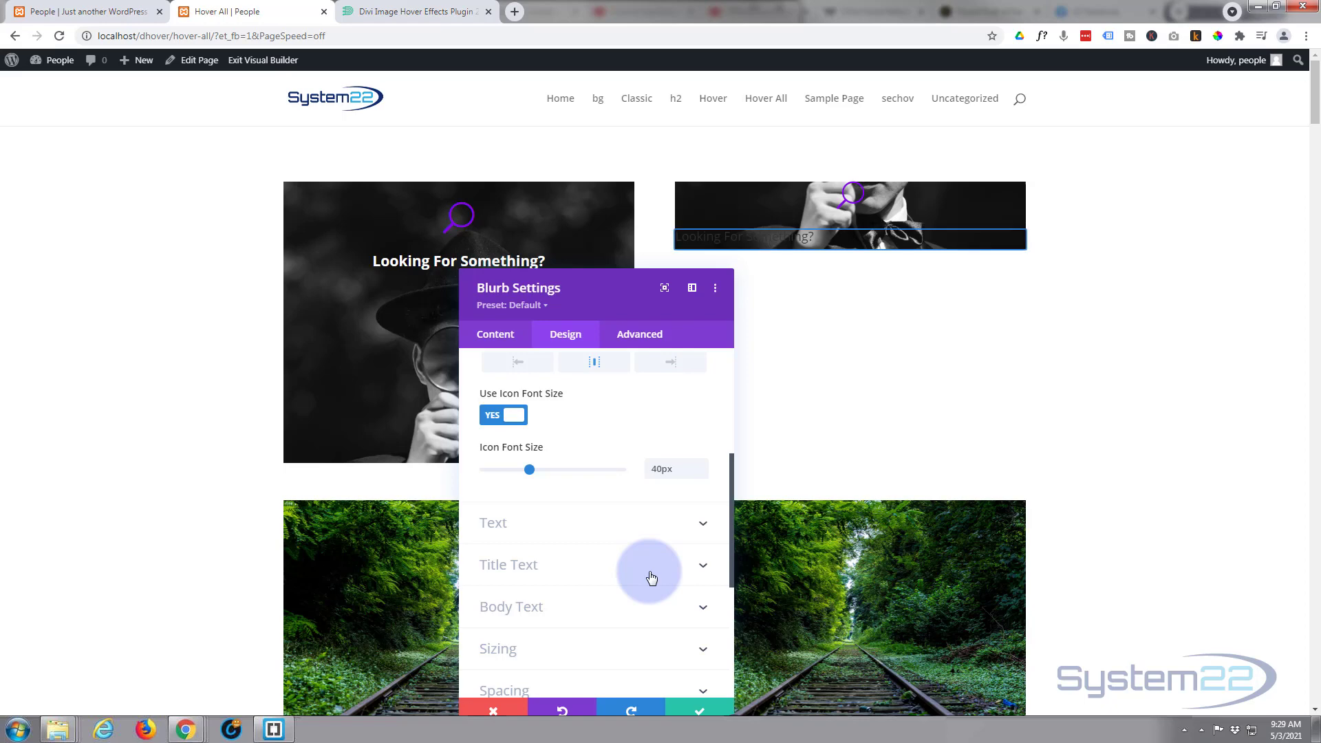
left_click(569, 529)
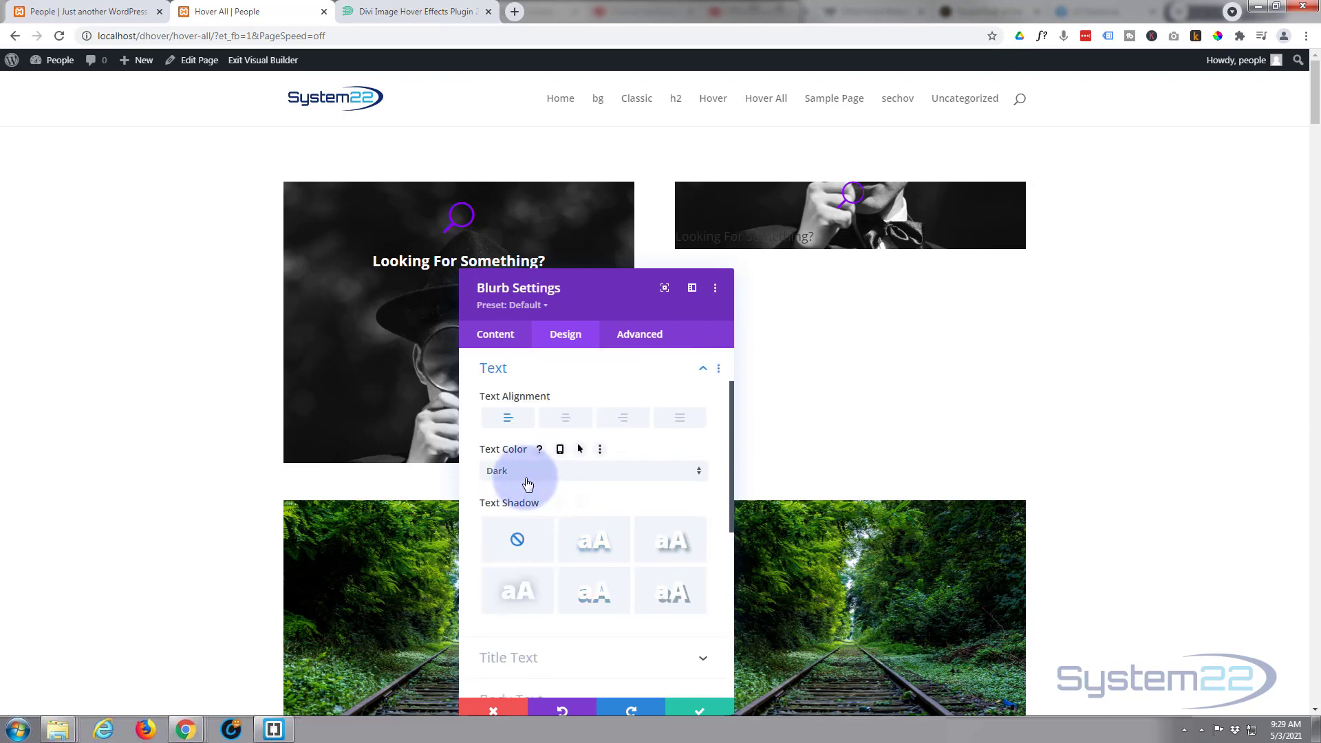
left_click(566, 475)
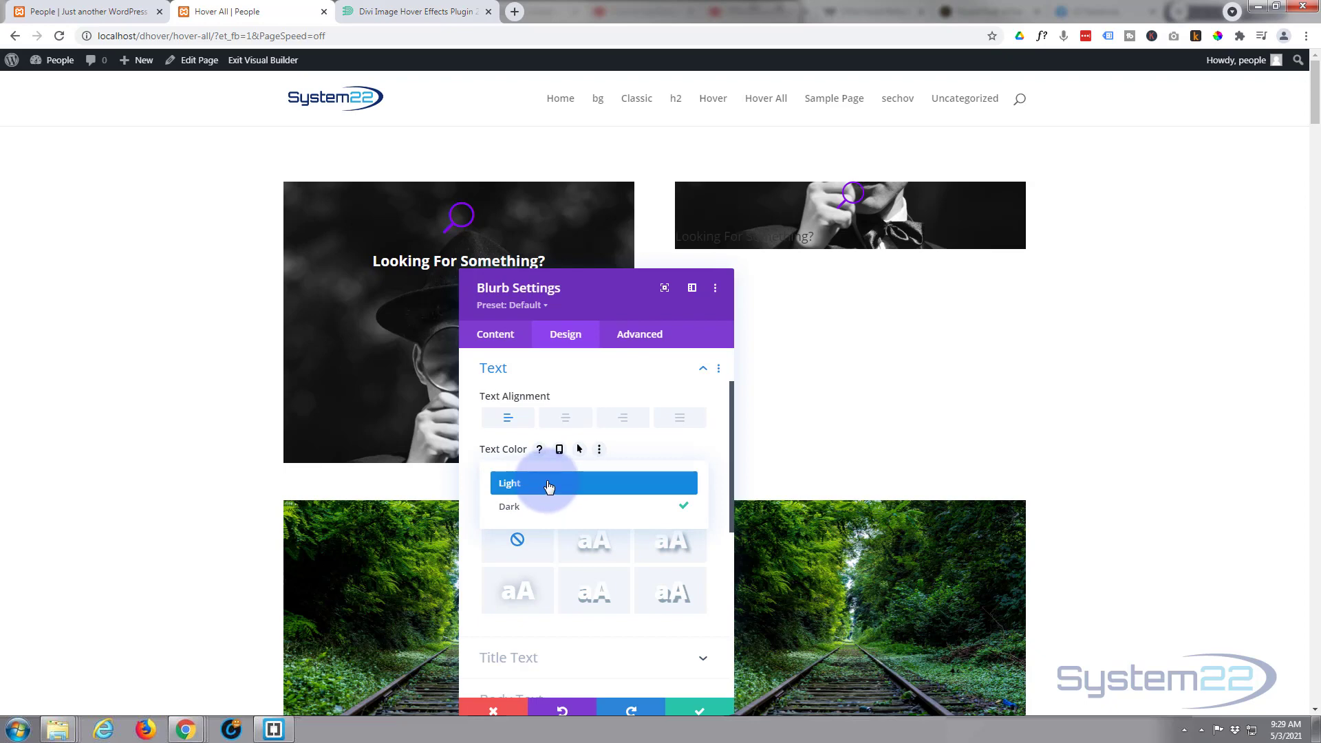
left_click(547, 485)
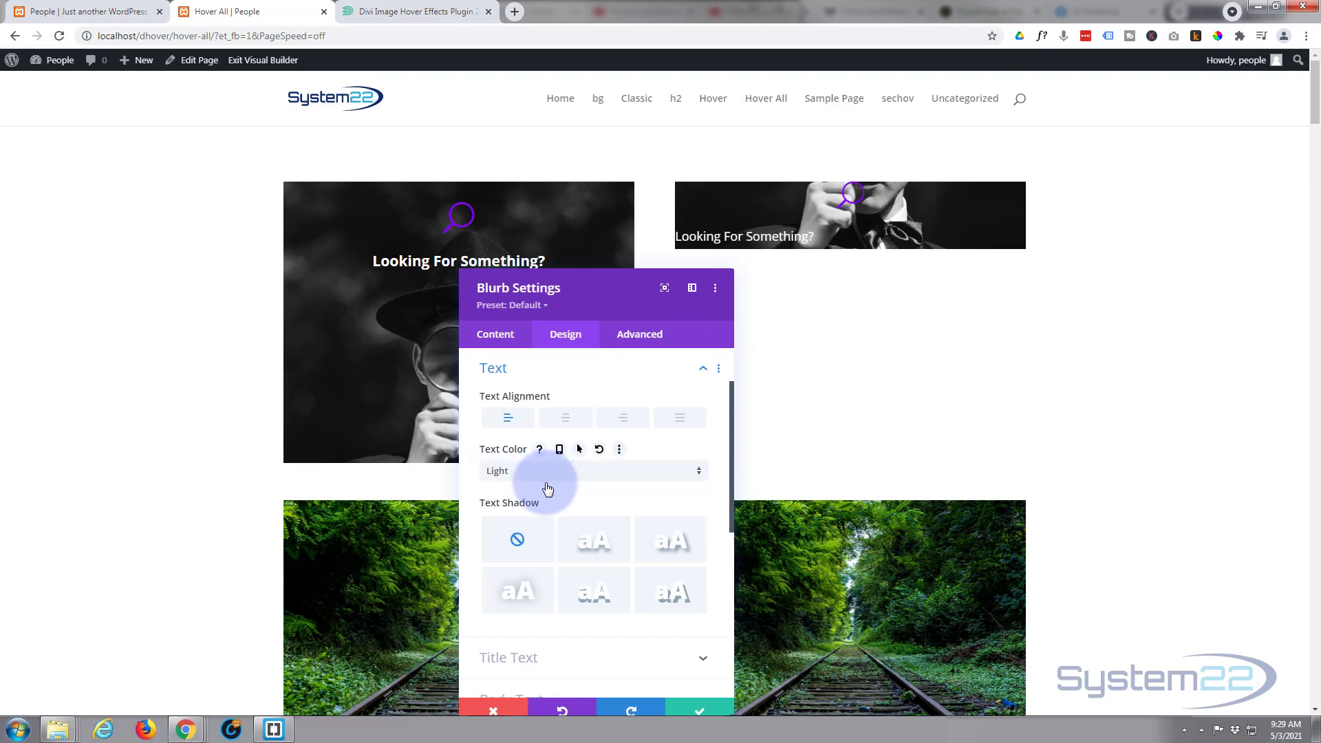
Set the blurb title's font weight to Bold and center-align the title
scroll(560, 505, "down", 1)
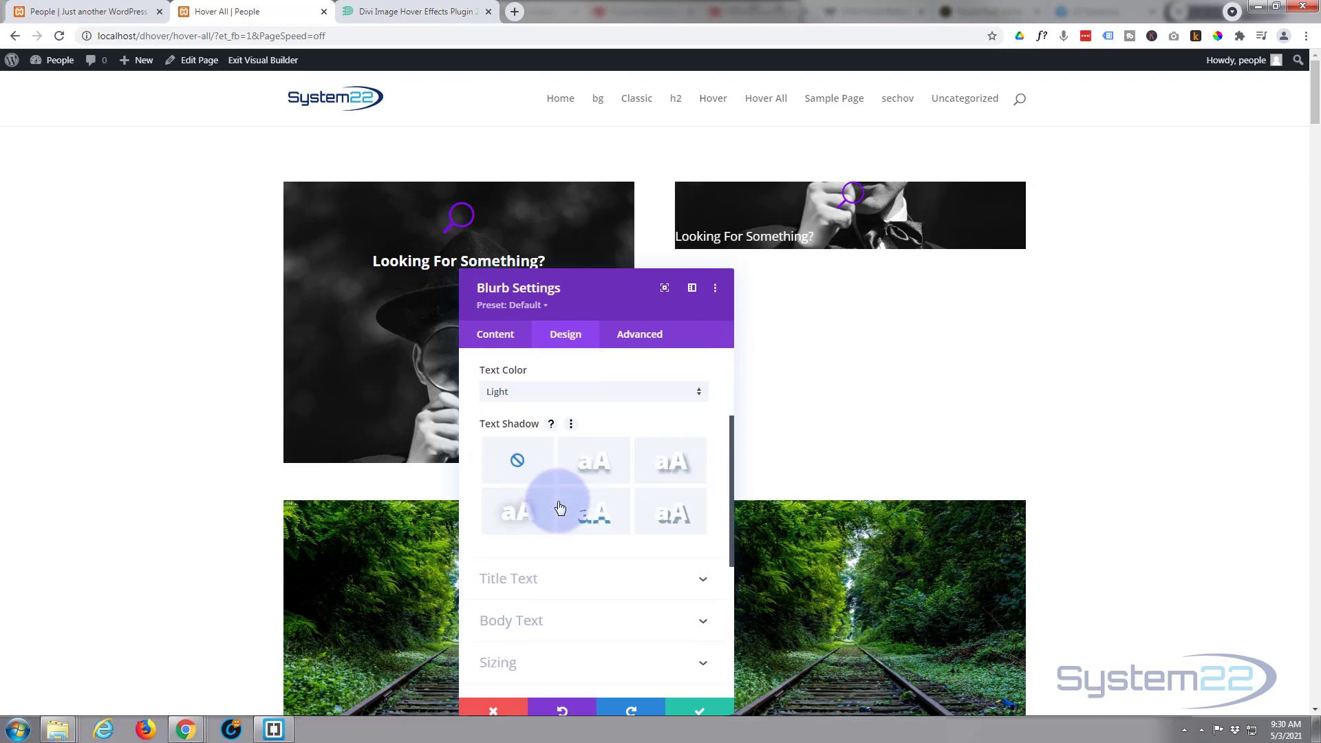
scroll(560, 507, "down", 2)
left_click(566, 460)
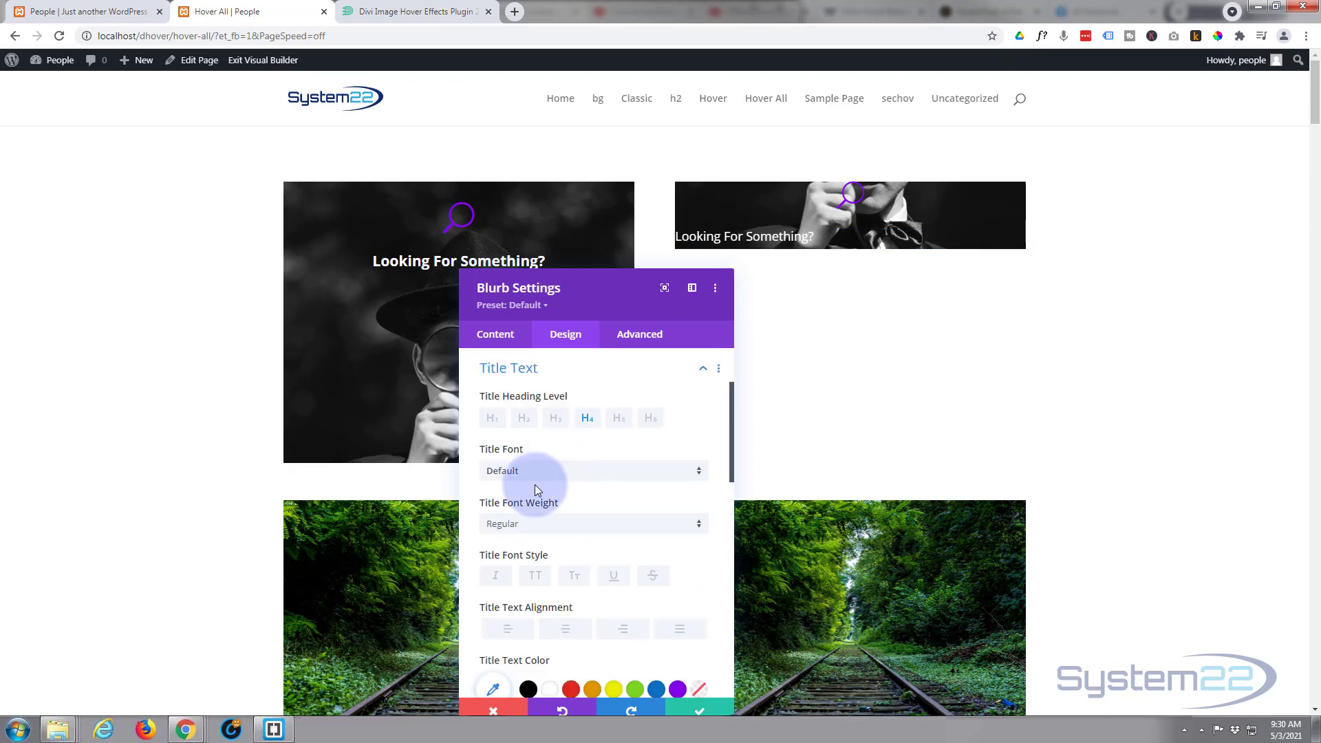
left_click(534, 523)
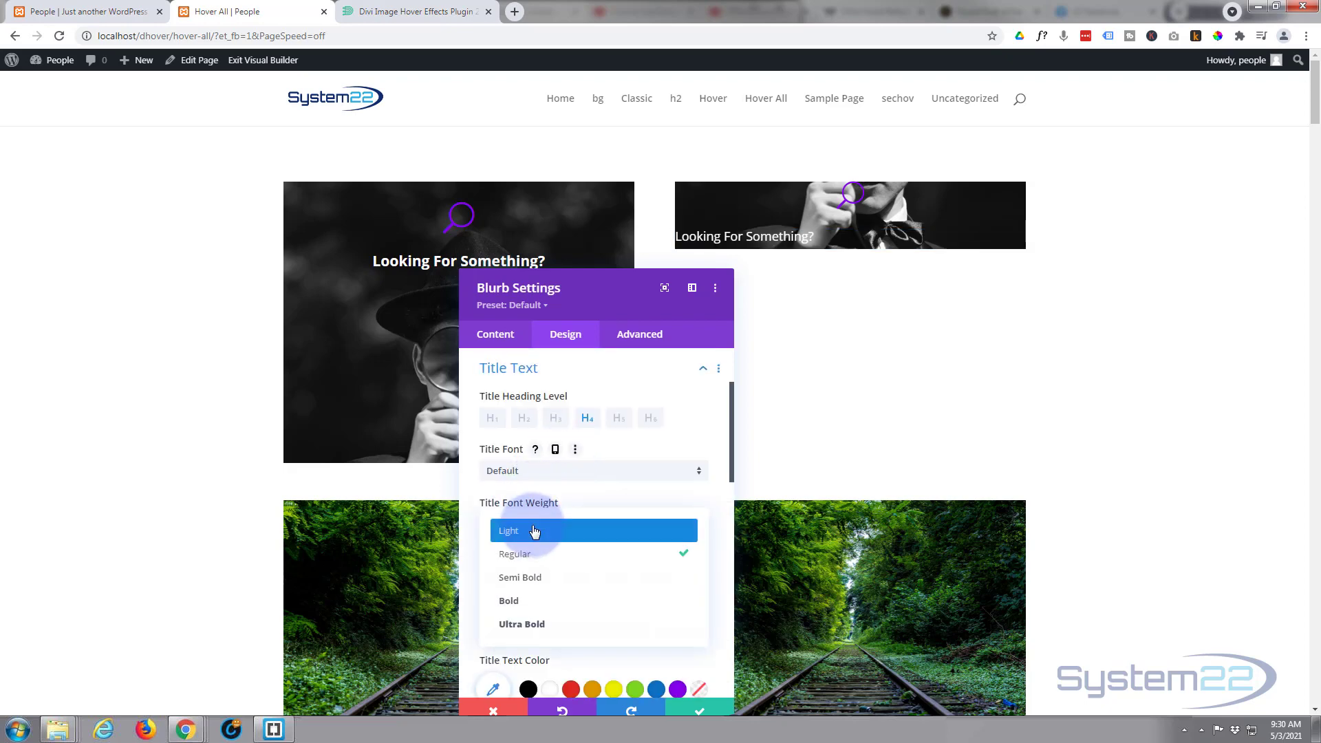
left_click(540, 601)
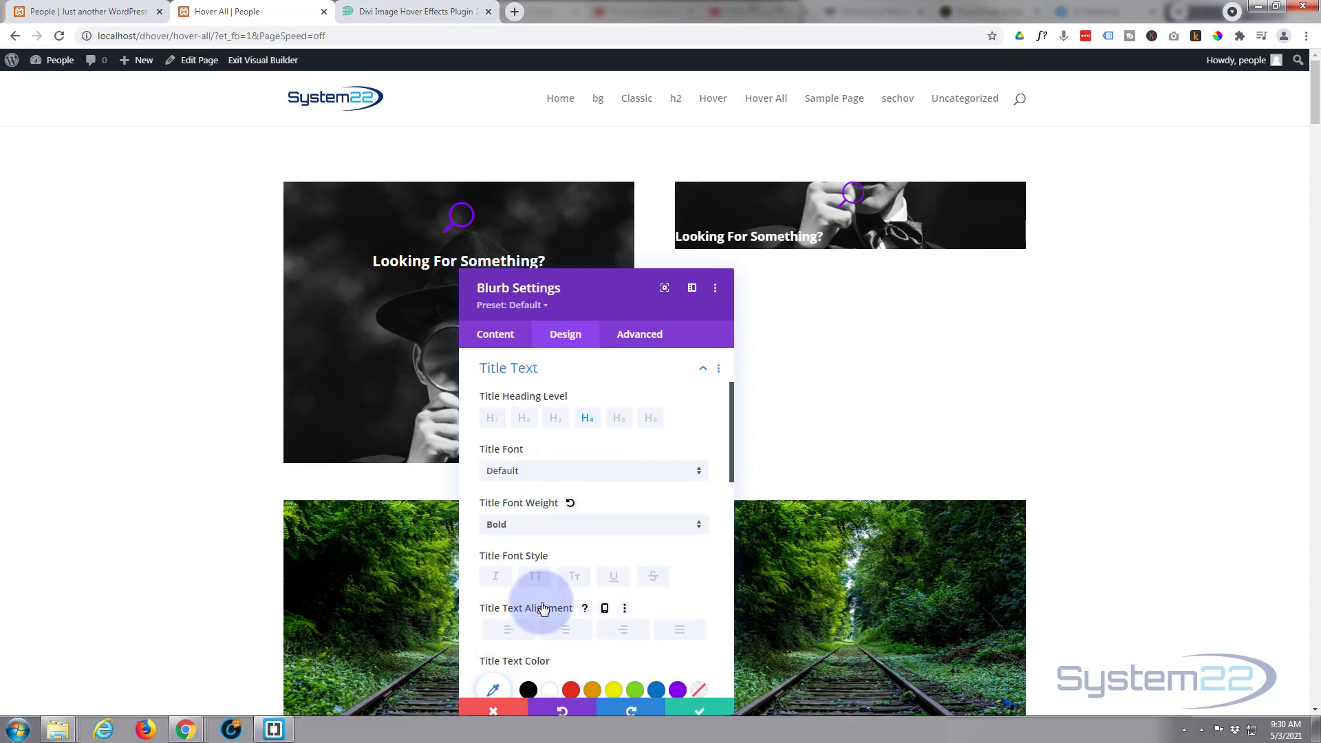
scroll(573, 515, "down", 1)
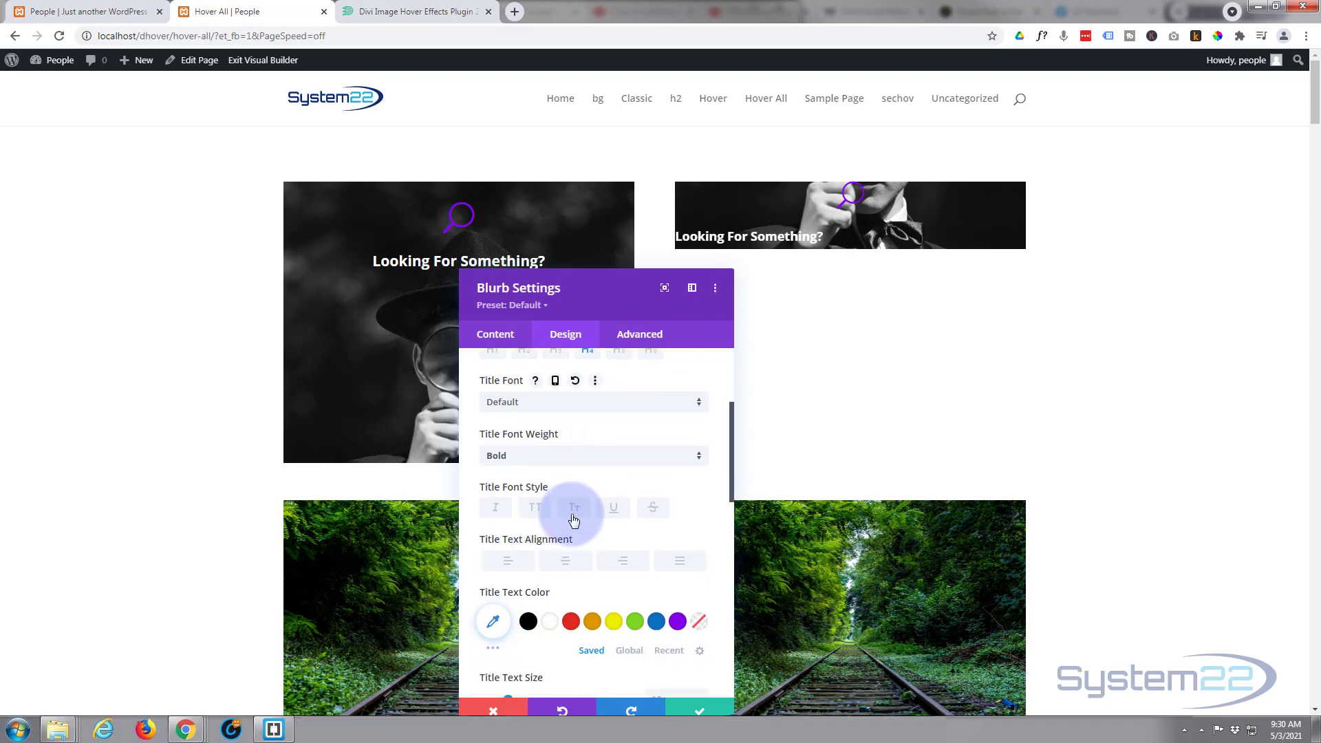
left_click(565, 561)
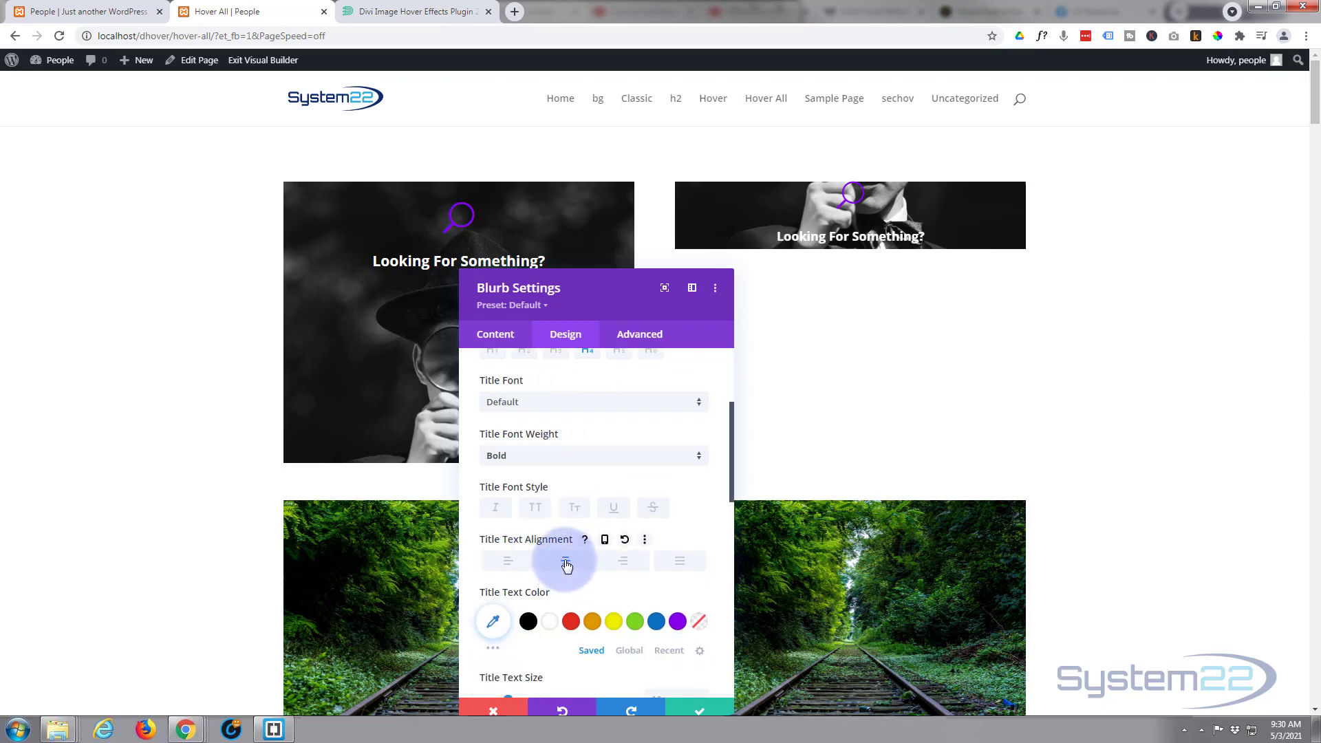
Set the blurb's title text size to 21px
scroll(566, 557, "down", 1)
scroll(567, 557, "down", 1)
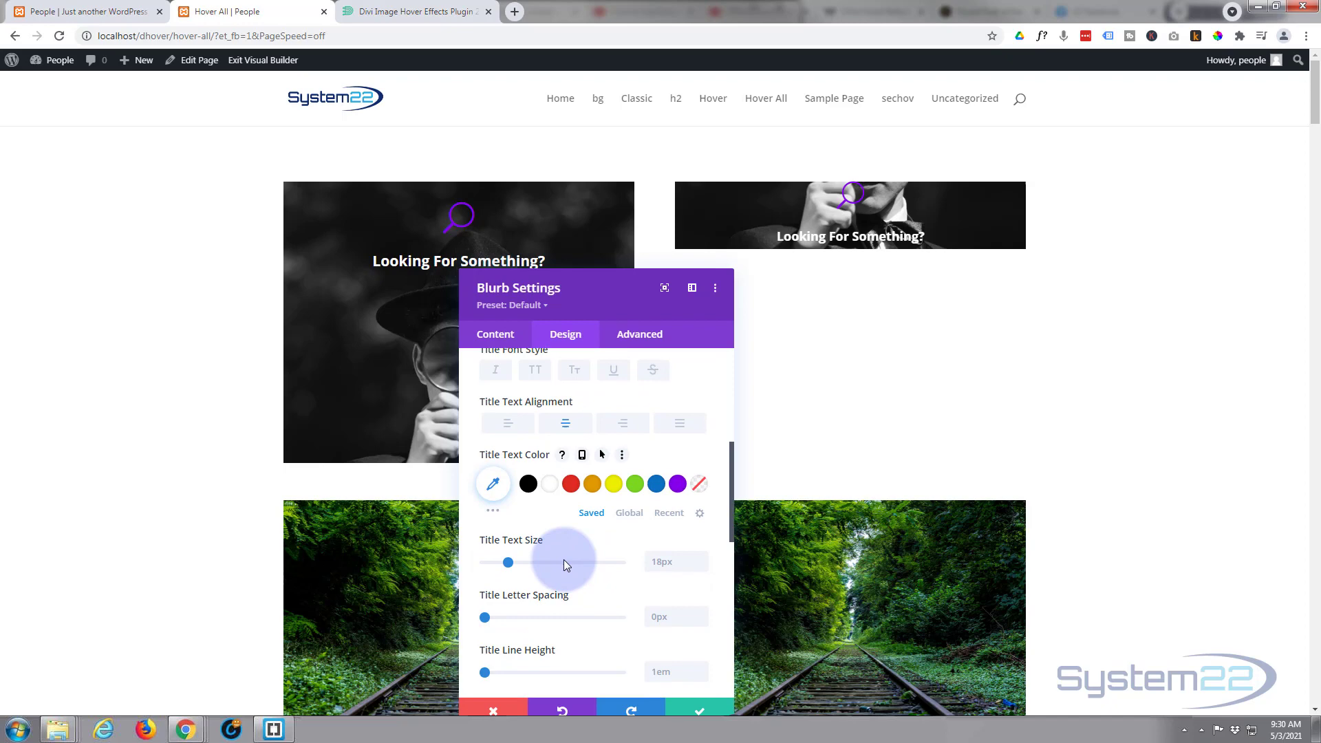
left_click(518, 563)
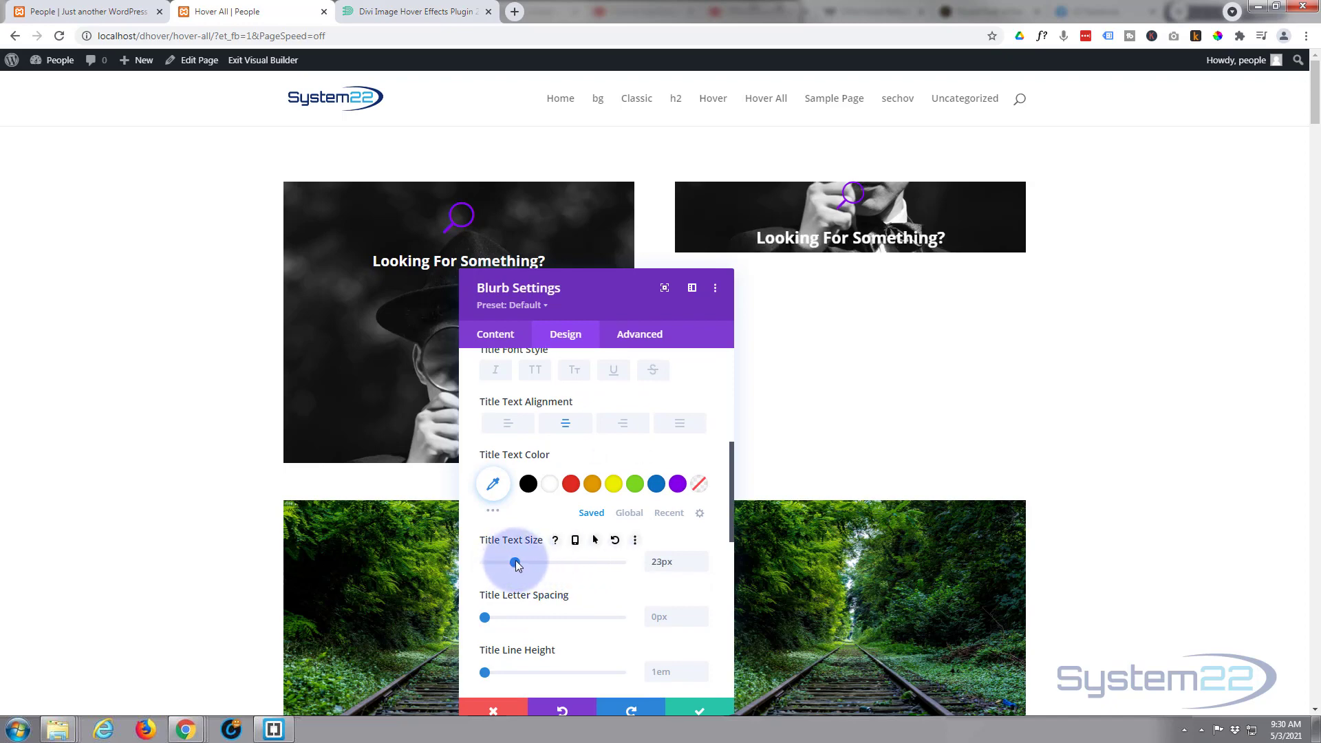
left_click_drag(518, 565, 514, 564)
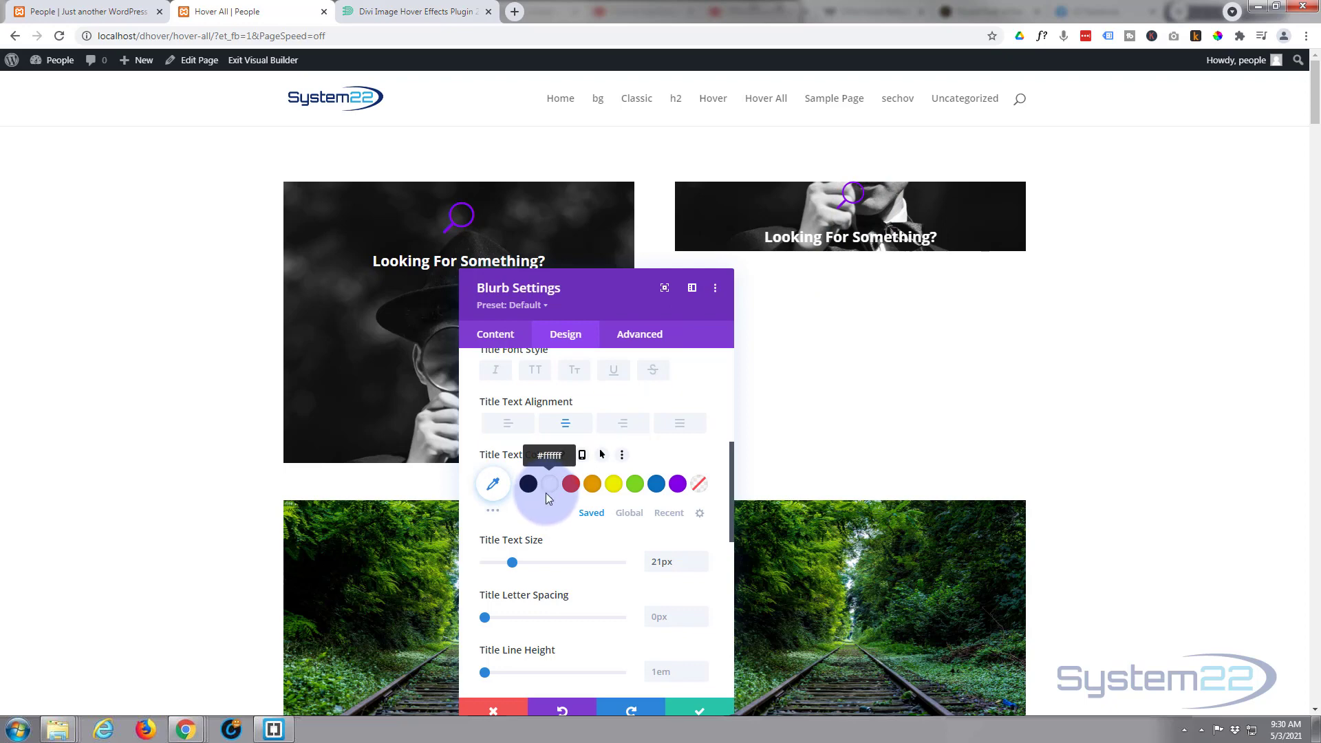
Give the blurb a 30px top margin and save the module settings
scroll(546, 493, "down", 5)
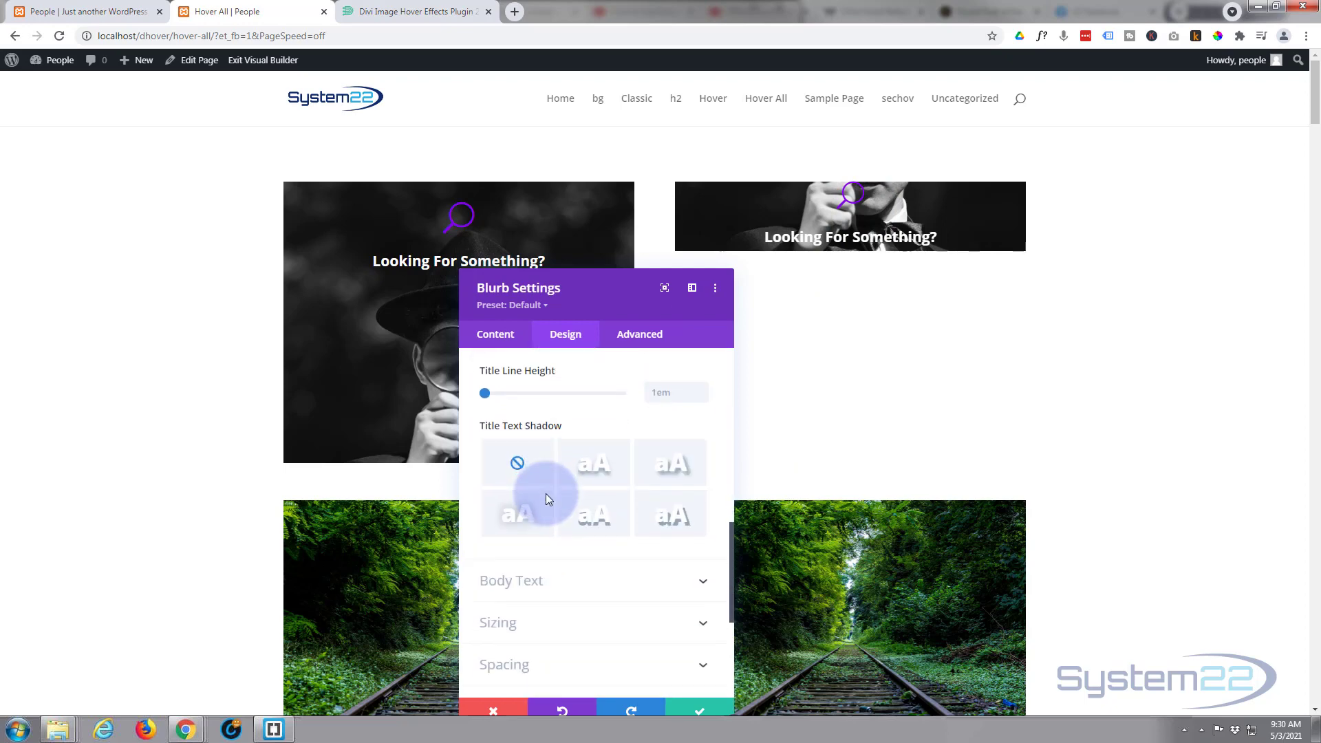
scroll(546, 493, "down", 3)
left_click(564, 465)
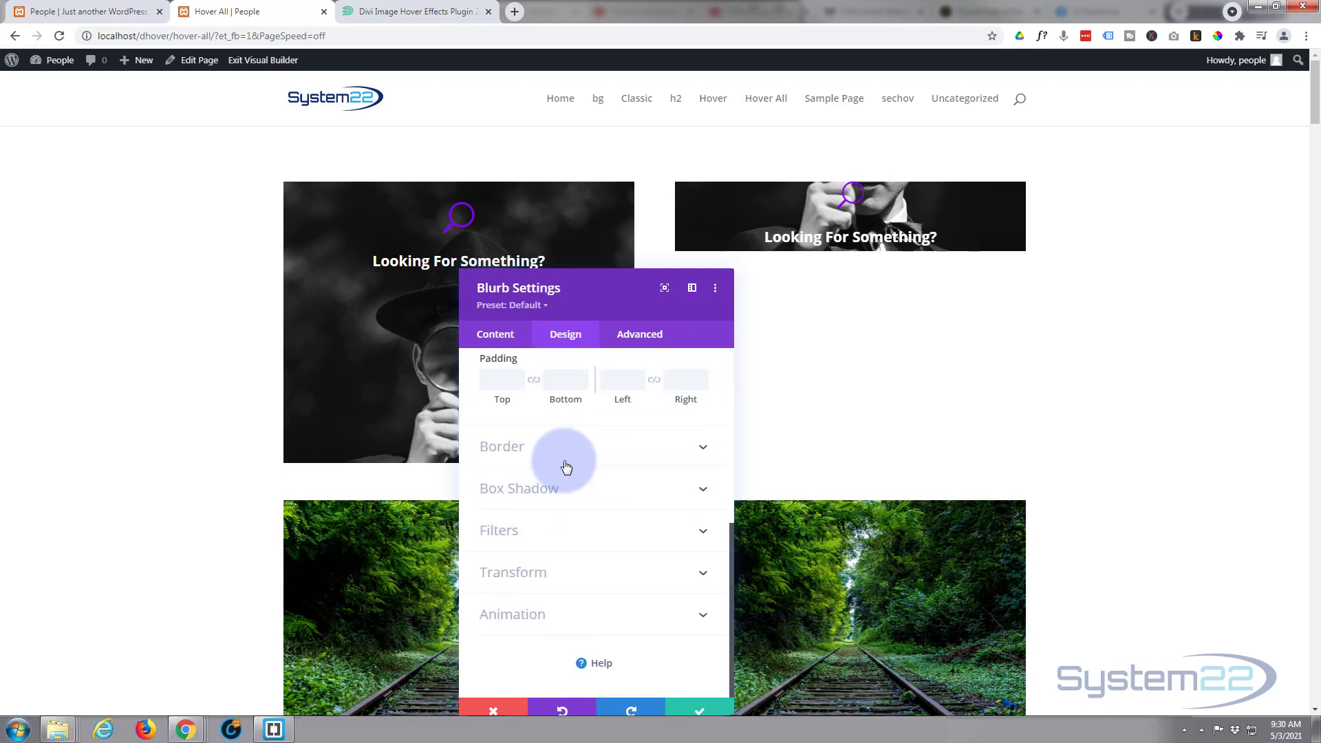
left_click(497, 415)
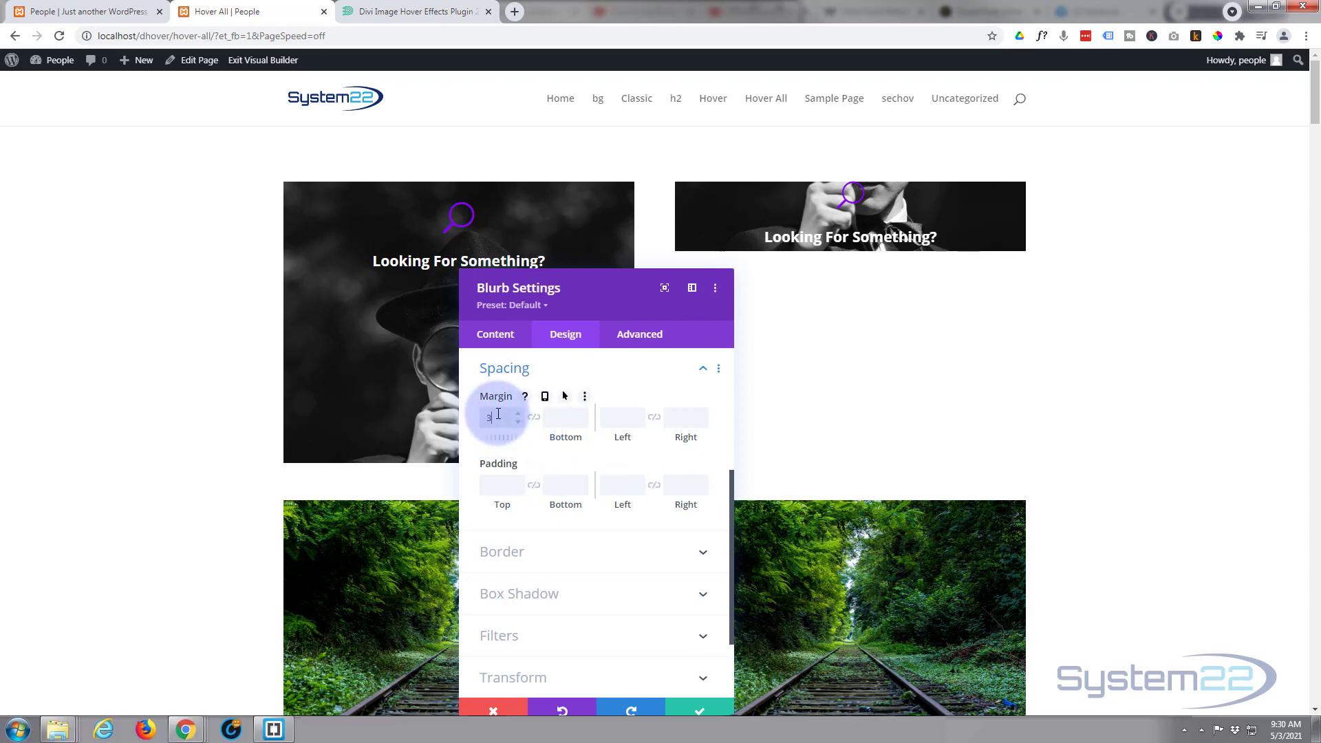
type("30px")
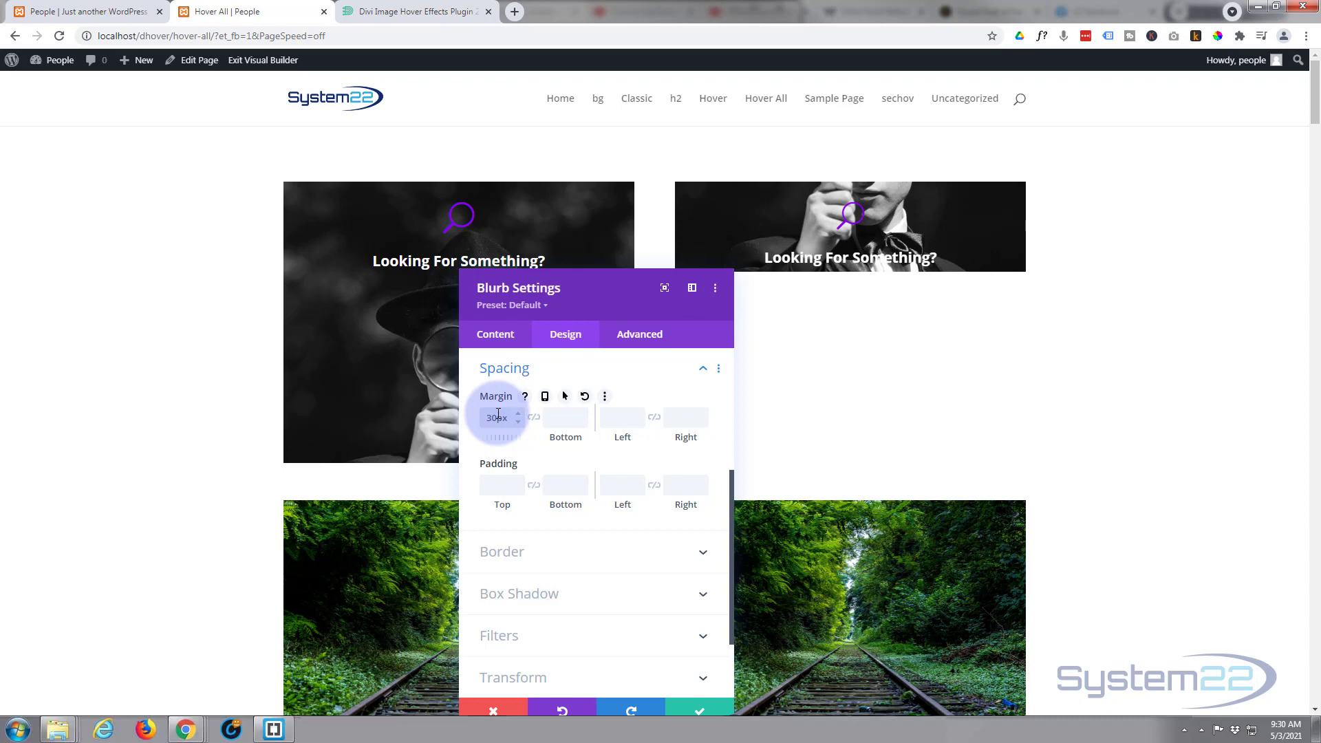
left_click(688, 705)
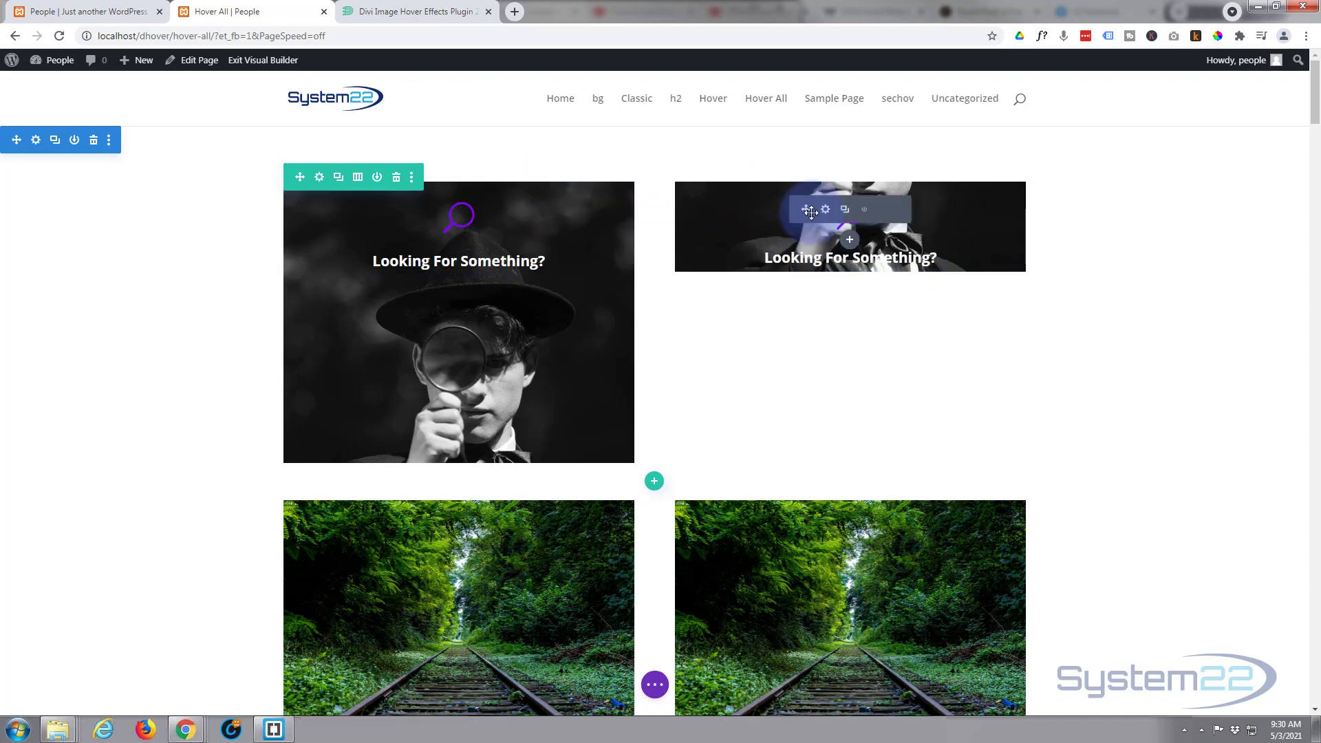
Set the first row's second column background image position to Top Center, and save the column and row settings
left_click(319, 178)
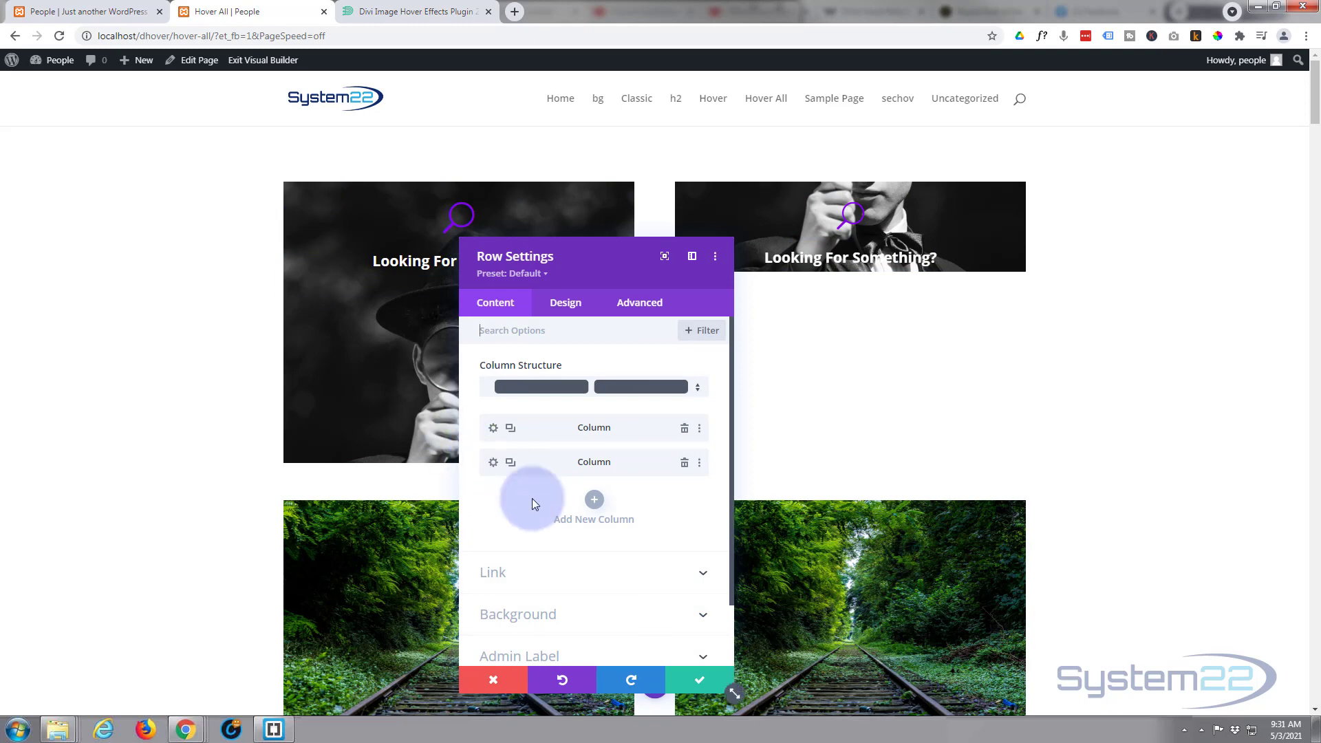
left_click(494, 463)
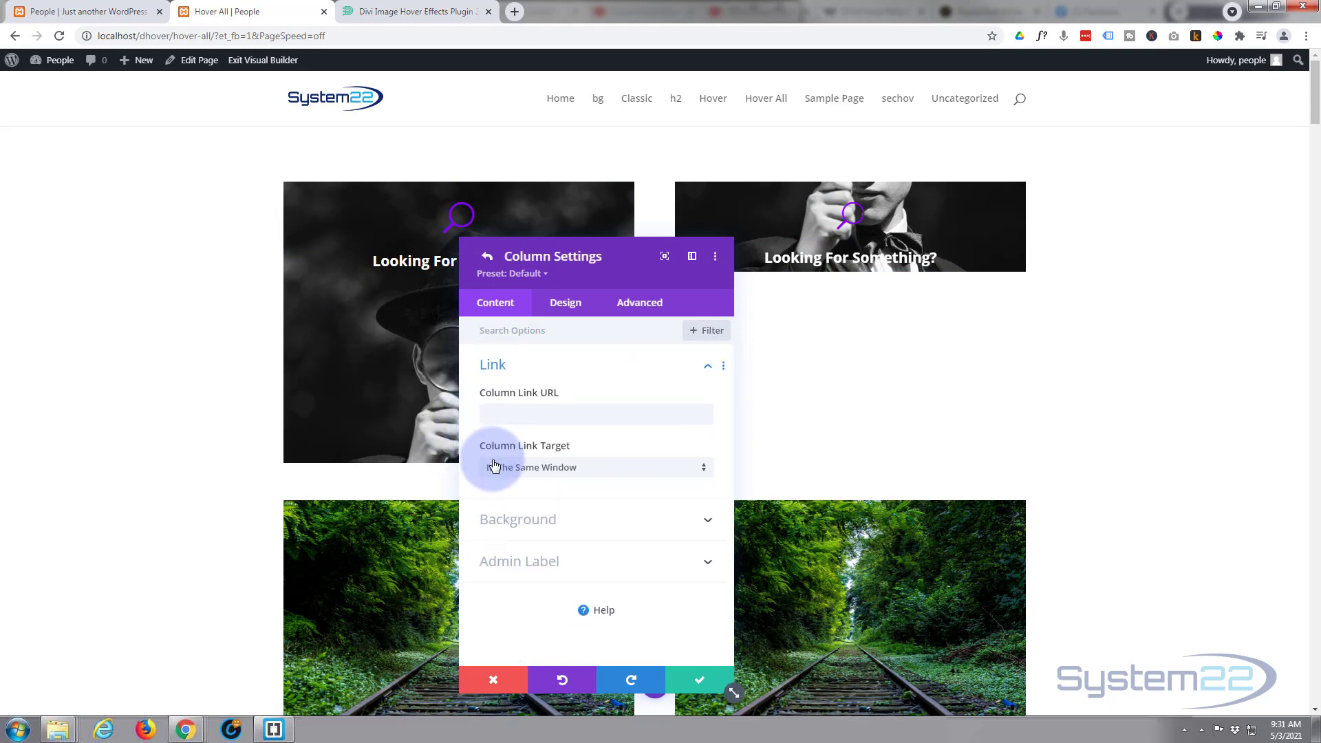
left_click(582, 525)
left_click(631, 403)
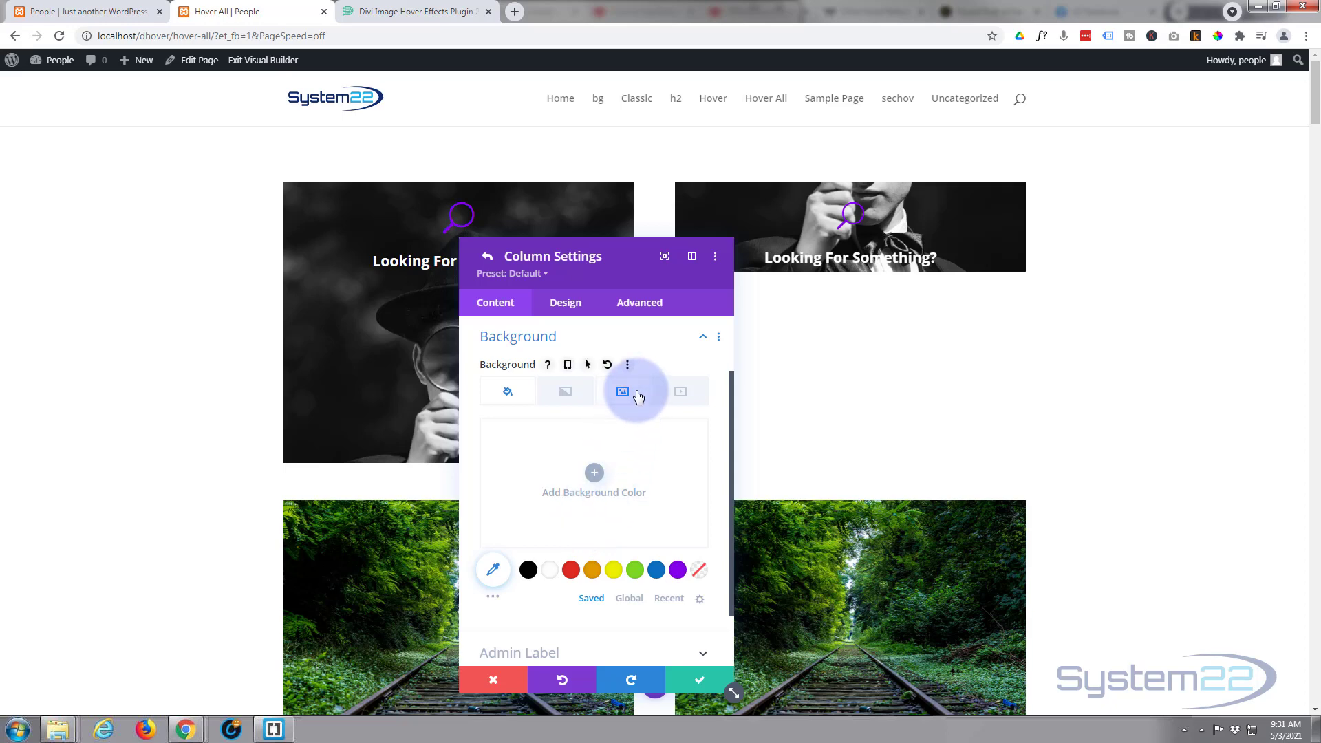
scroll(637, 392, "down", 3)
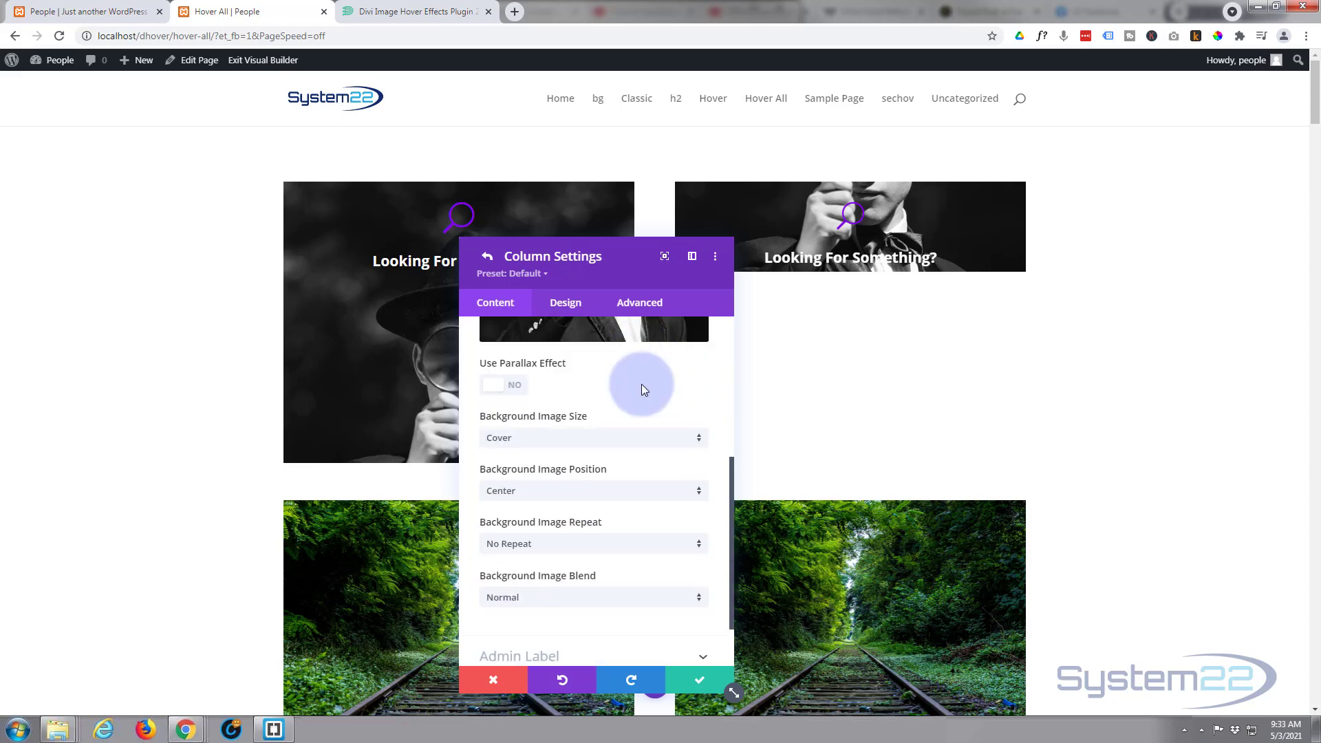
left_click(608, 499)
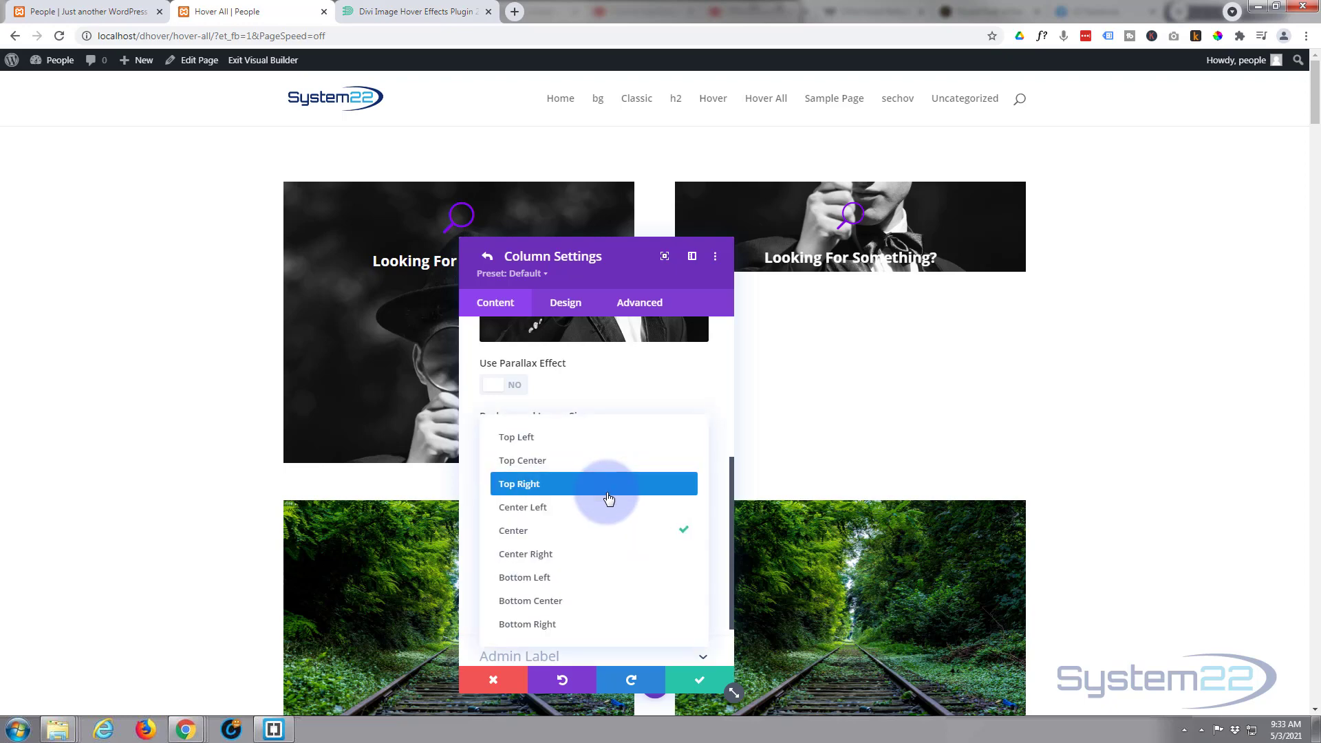
left_click(554, 468)
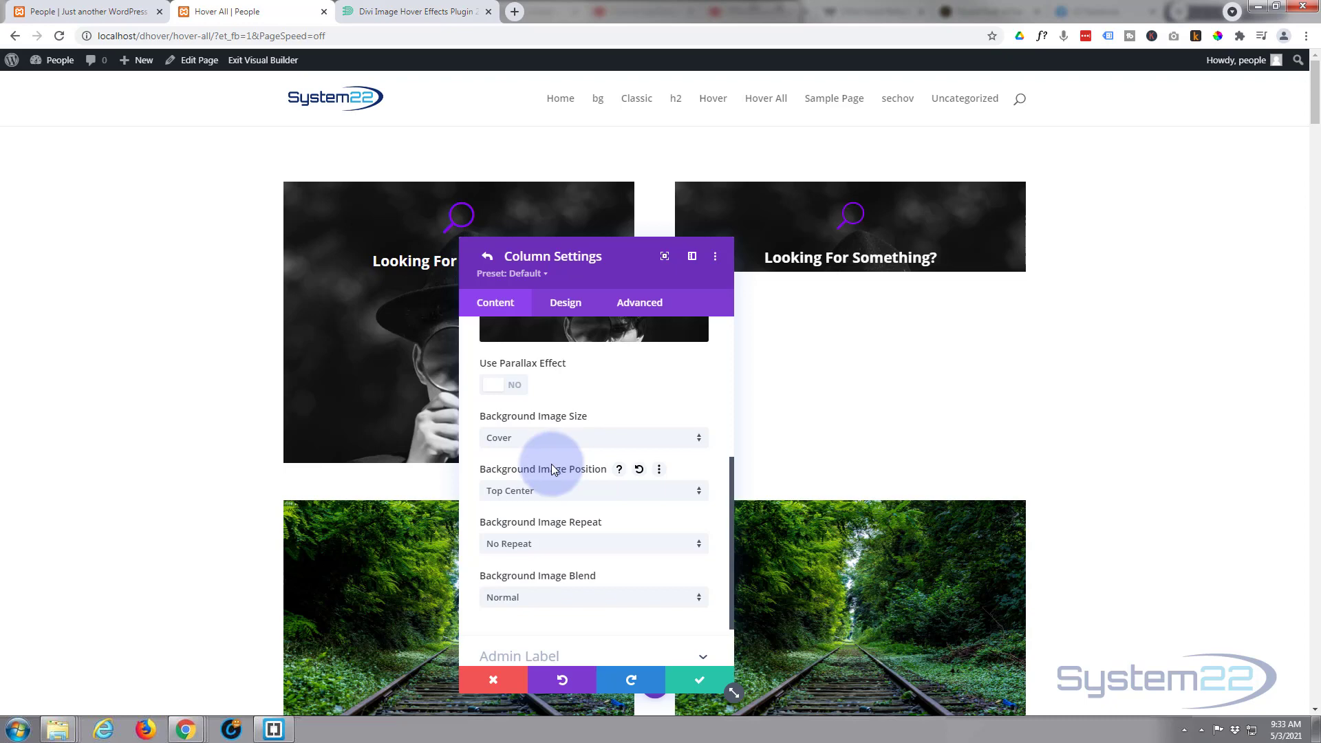
left_click(697, 684)
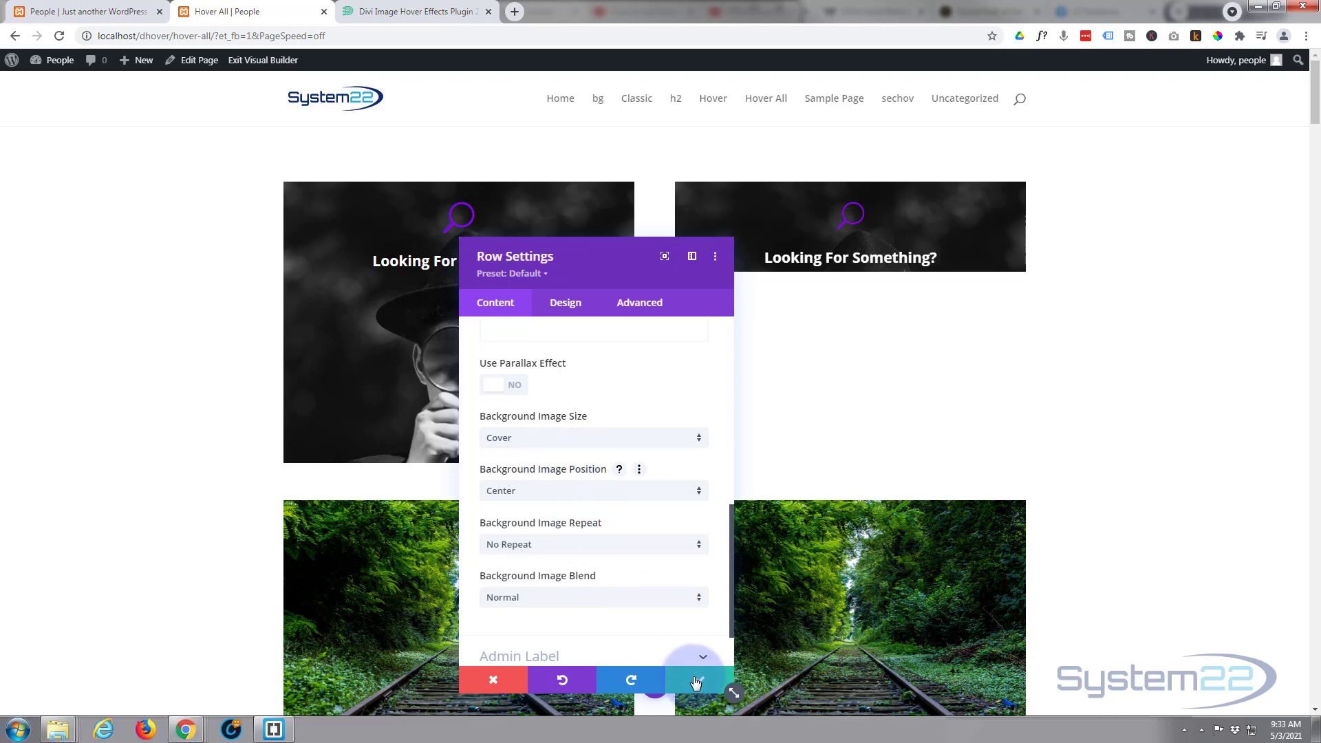
left_click(696, 682)
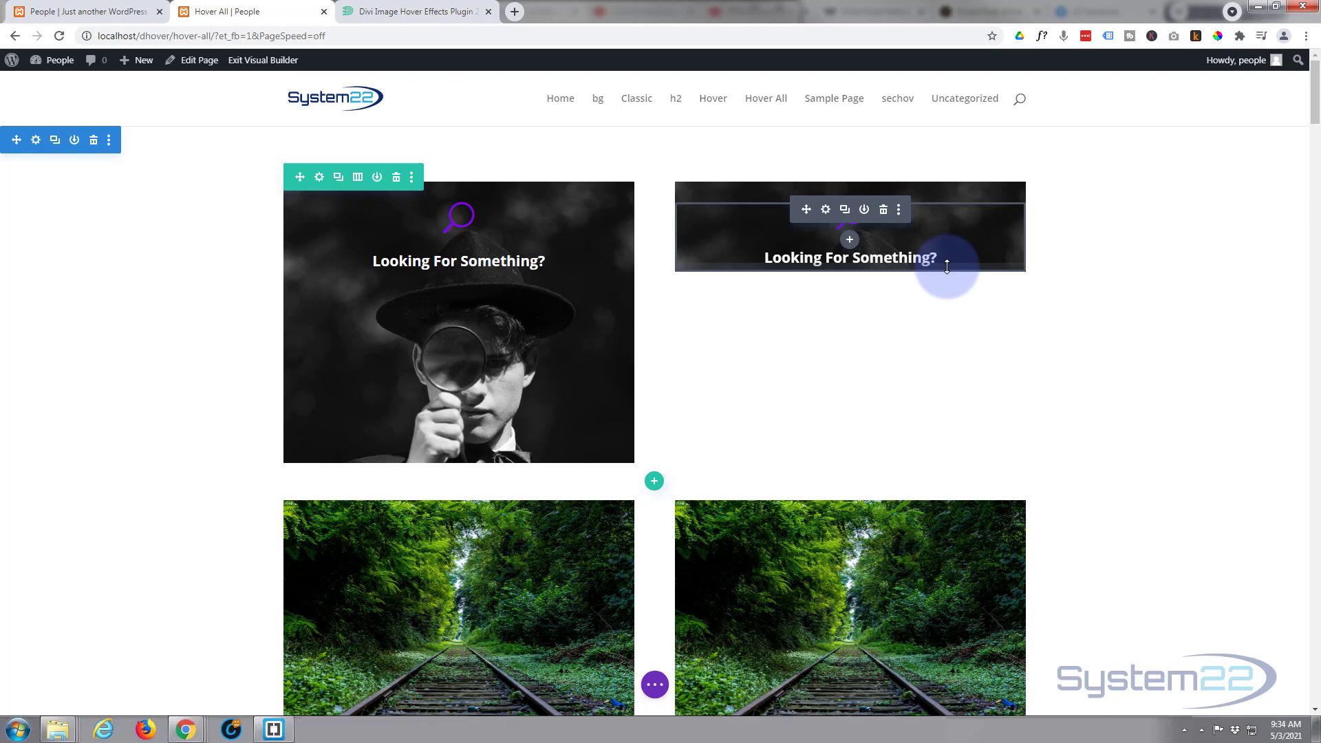
Insert a Call To Action module below the blurb in the first row's second column
left_click(850, 240)
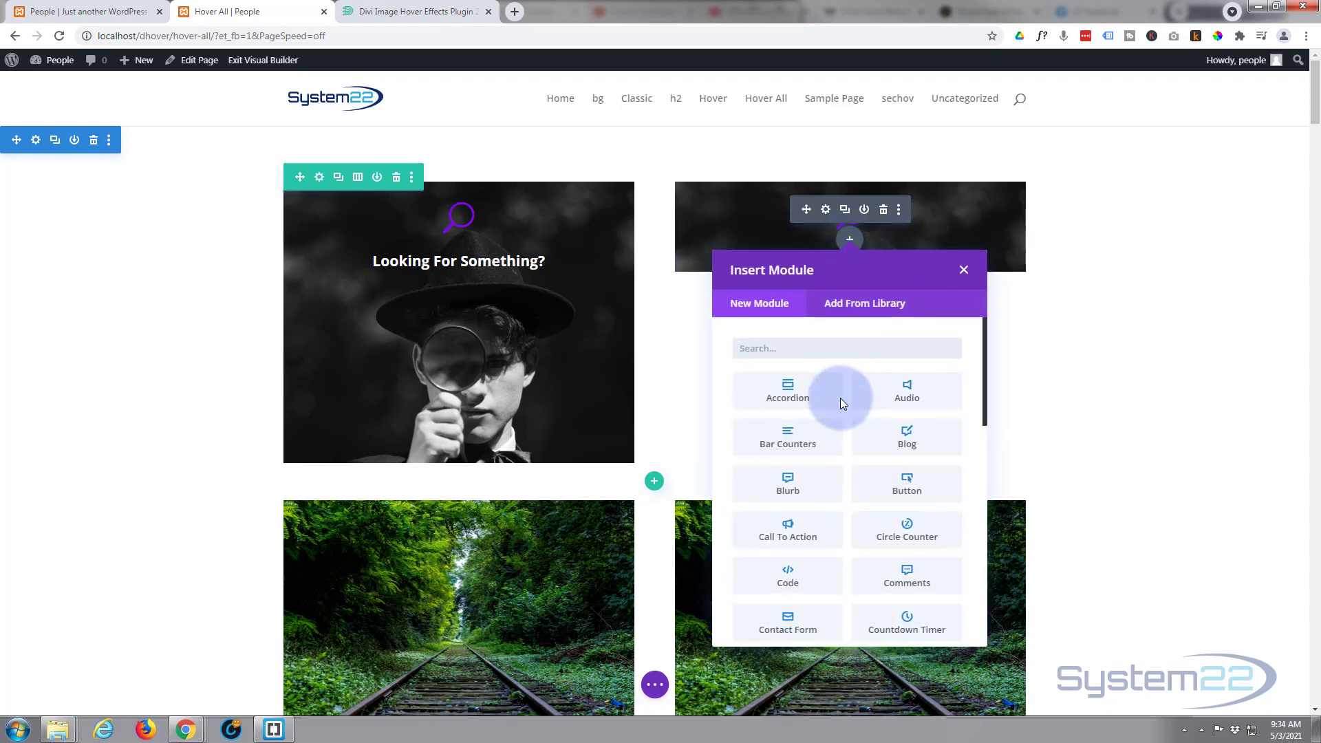
scroll(840, 399, "down", 10)
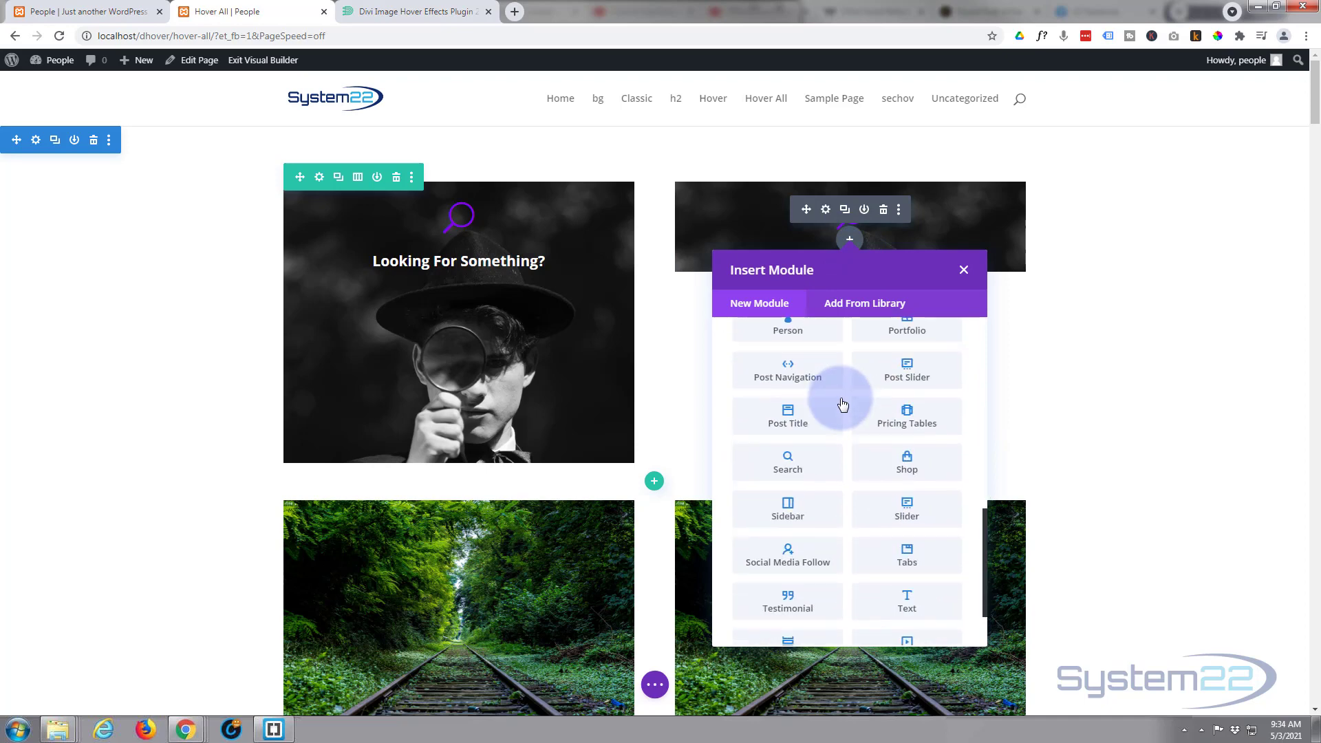
scroll(841, 405, "down", 2)
scroll(843, 449, "up", 1)
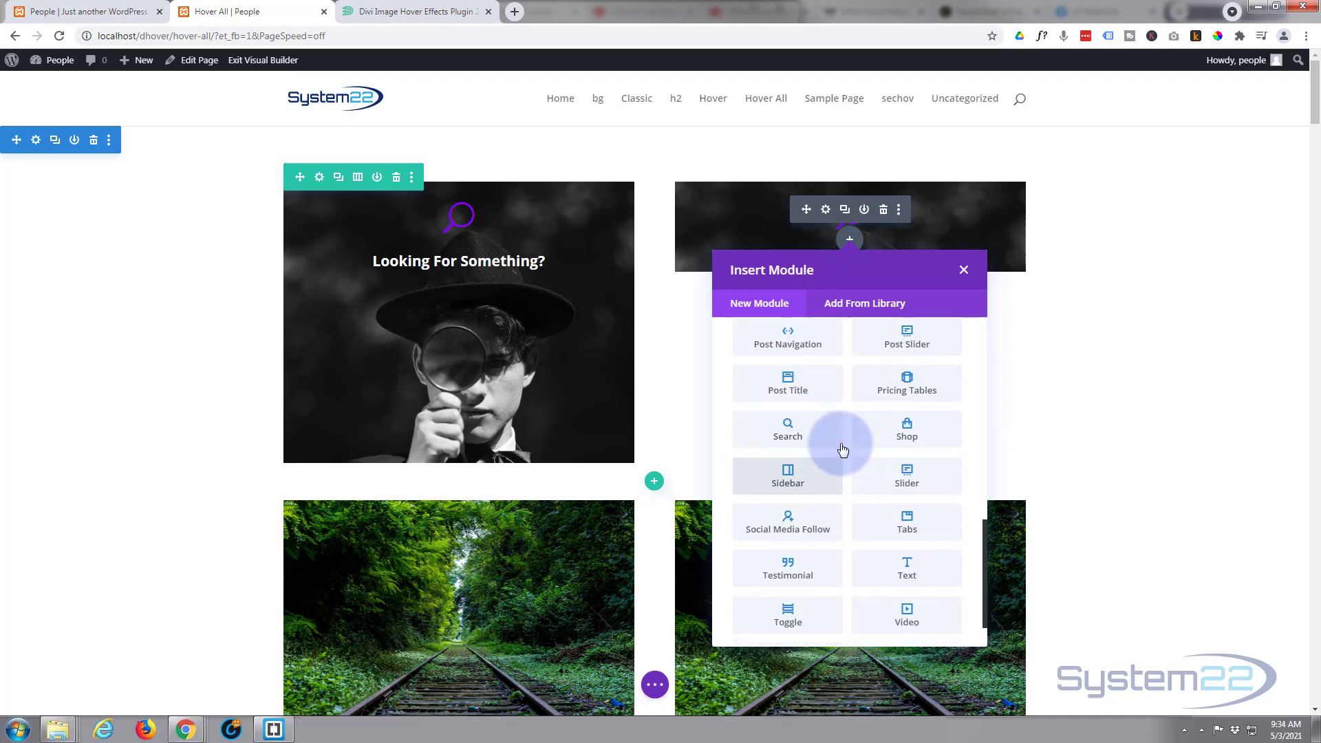
scroll(842, 448, "up", 11)
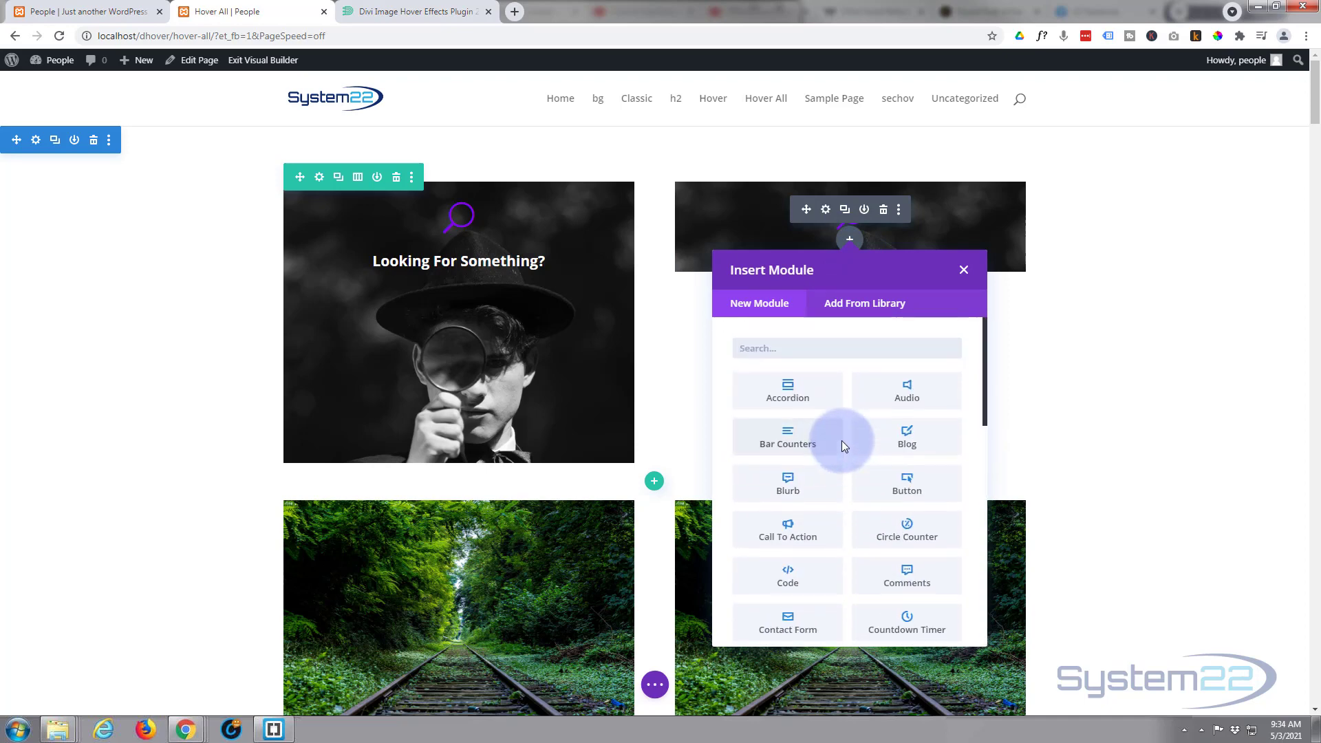
left_click(792, 536)
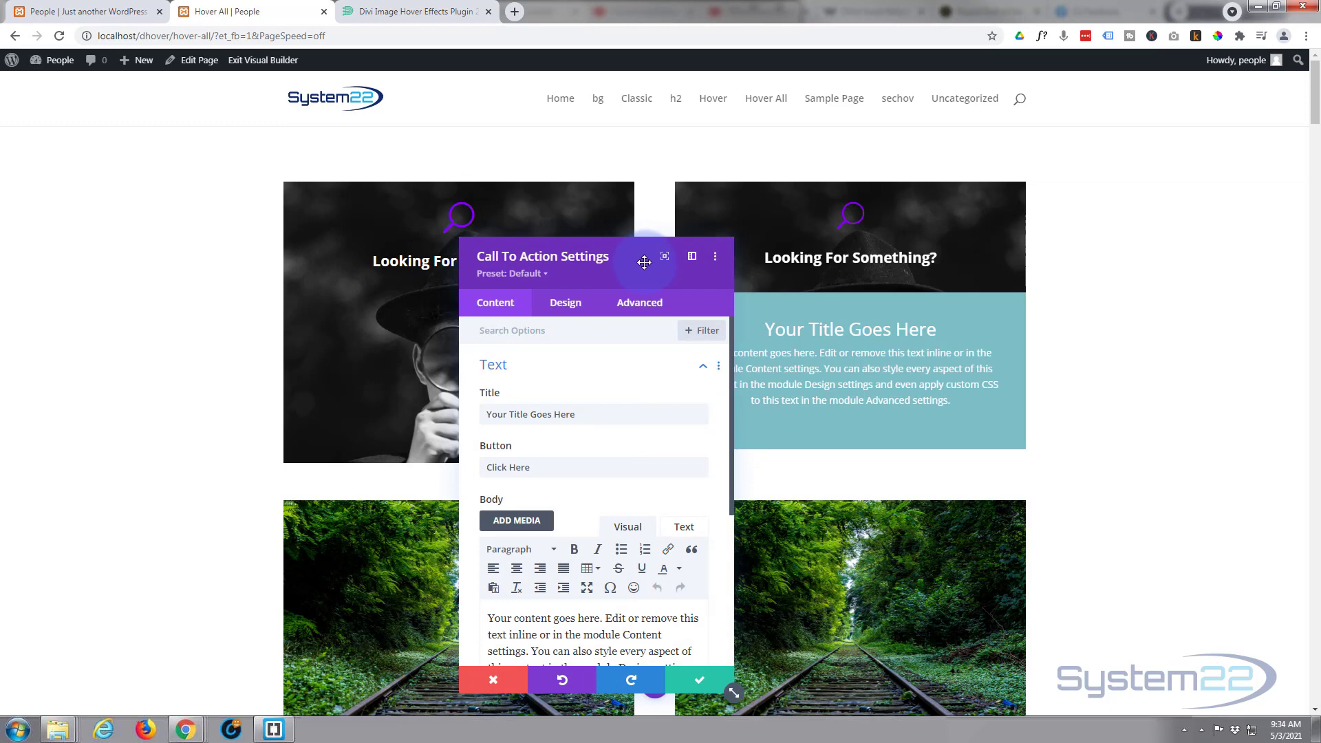
Clear the call to action's title and set its button text to "Contact Us Today!"
left_click_drag(644, 262, 484, 163)
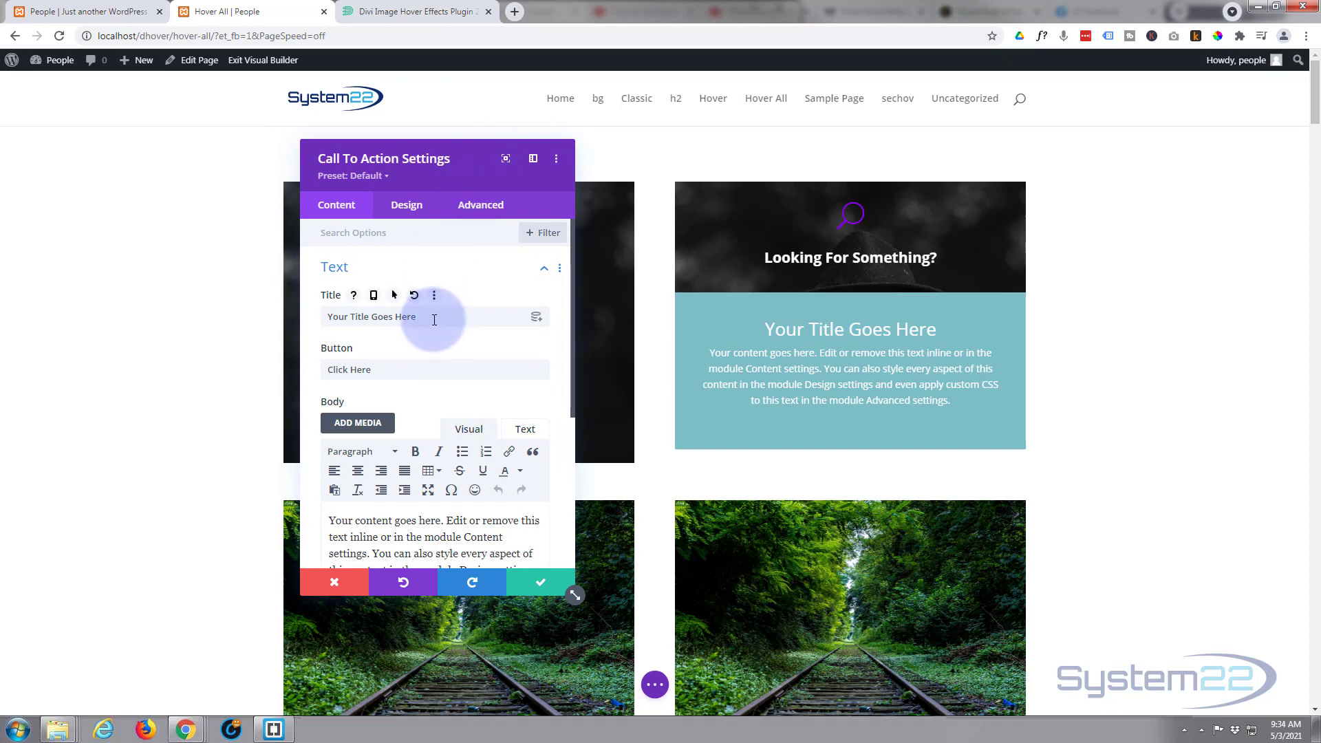
left_click_drag(436, 316, 303, 316)
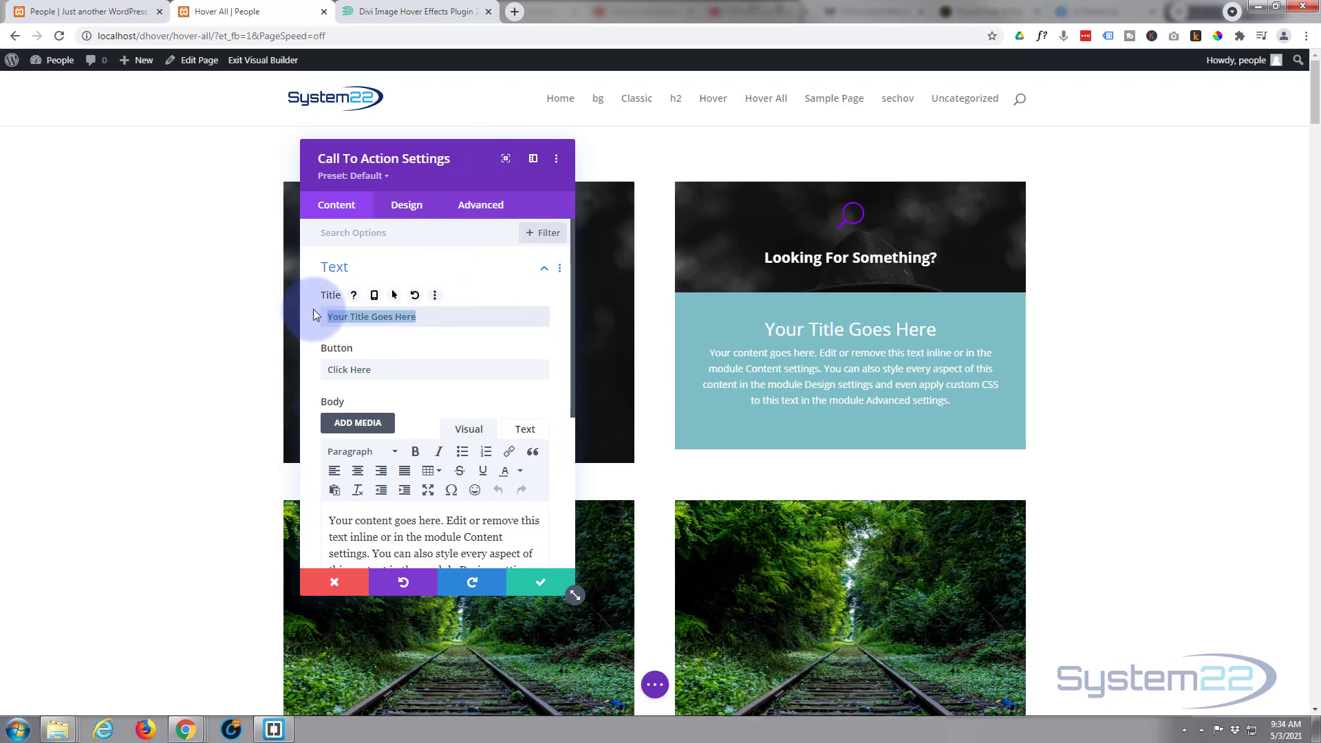
key("BackSpace")
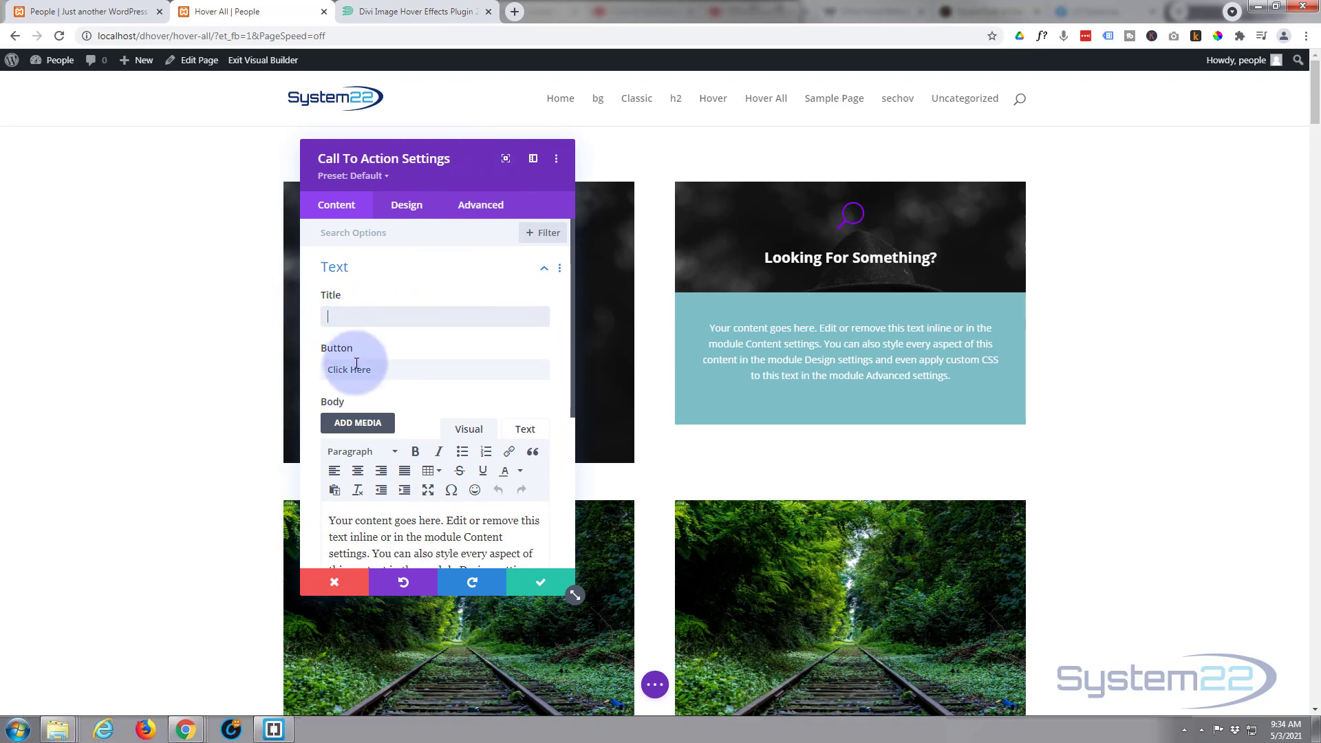
left_click_drag(370, 372, 314, 367)
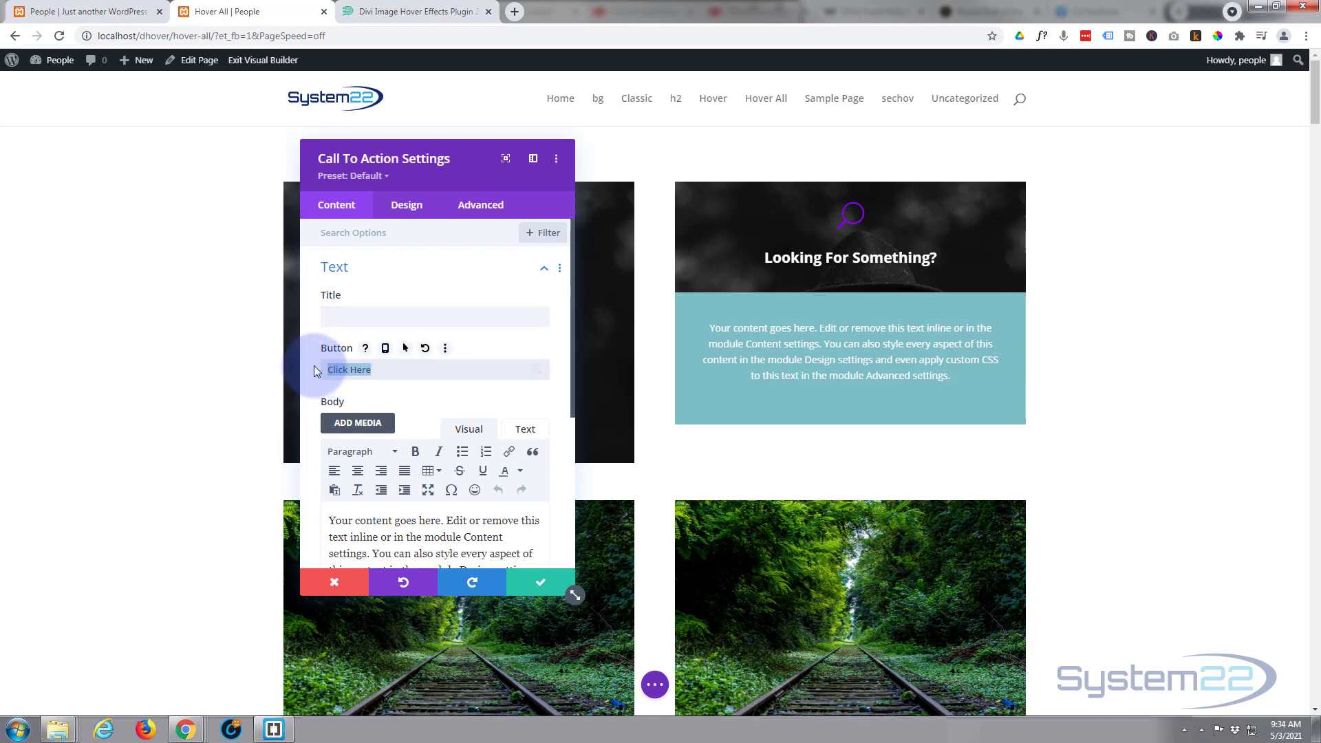
type("contact ")
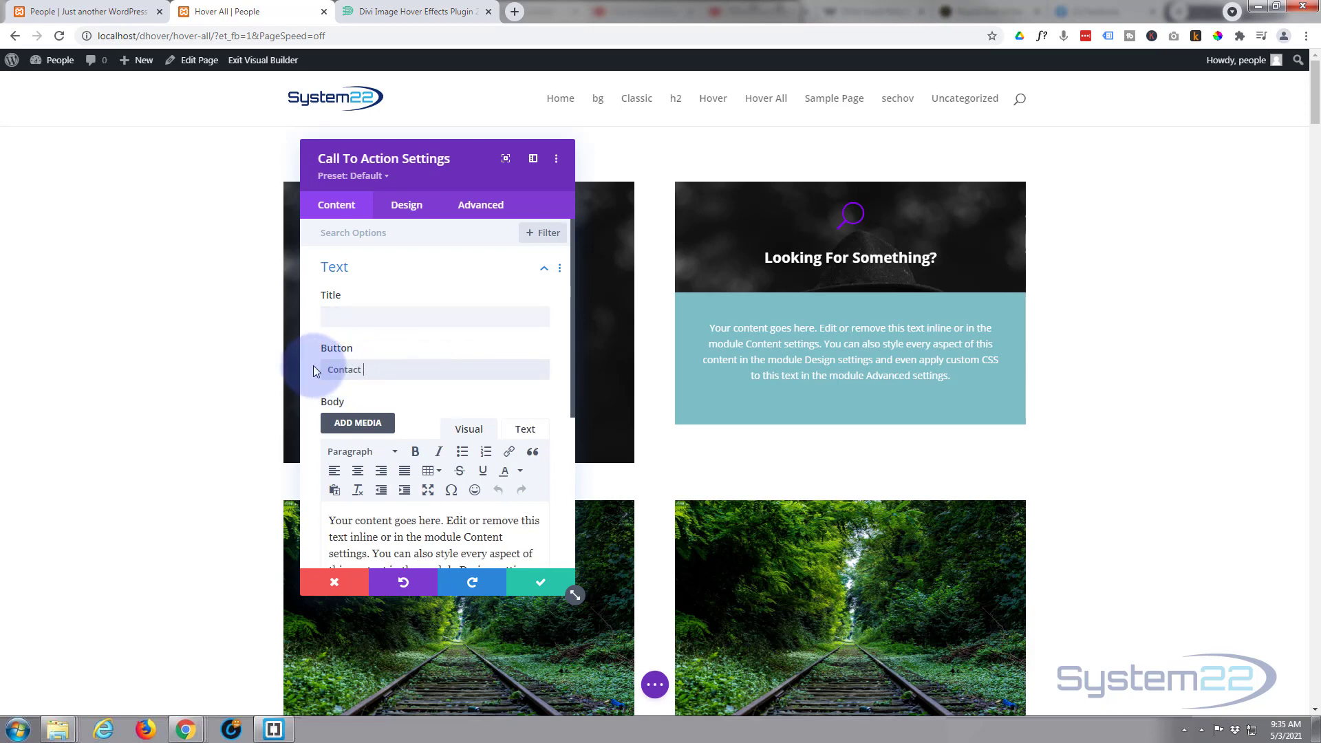
type("Us Today!")
Replace the call to action's placeholder body text with "Let us help!"
scroll(406, 349, "down", 2)
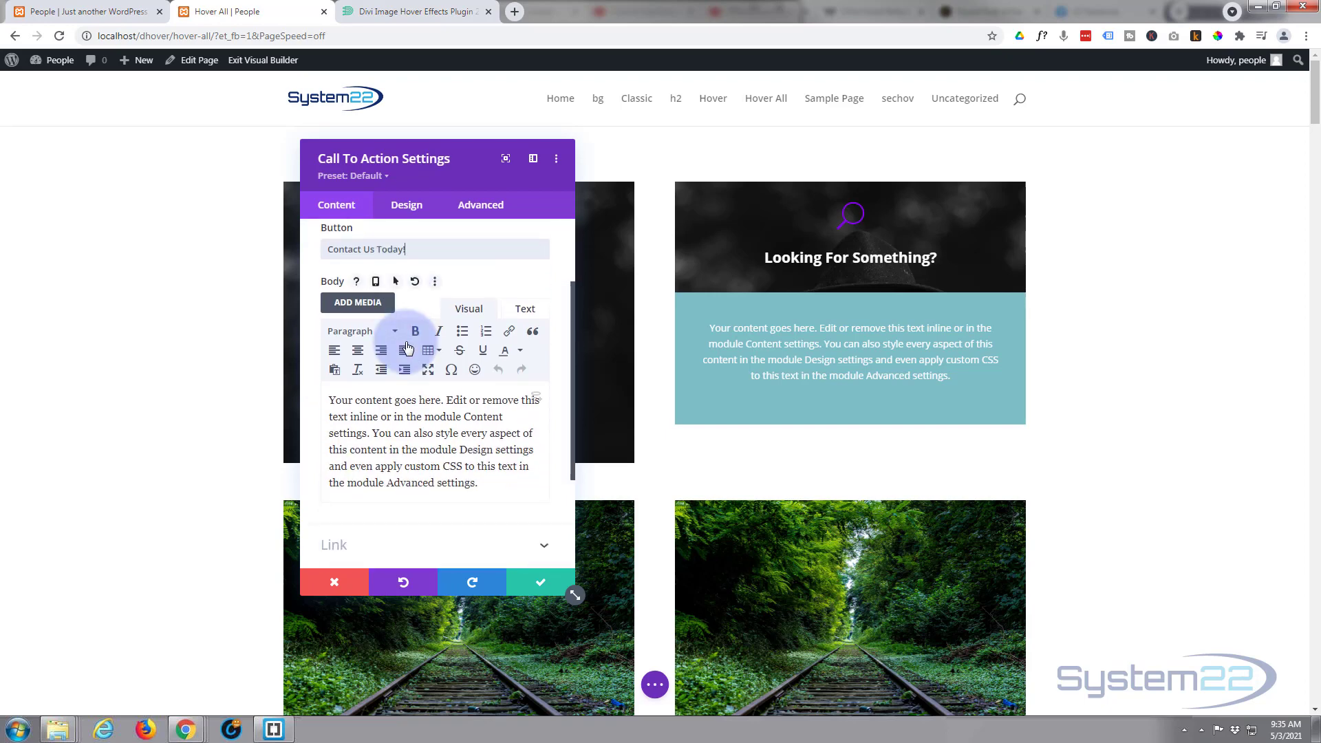
left_click_drag(329, 383, 492, 474)
type("L")
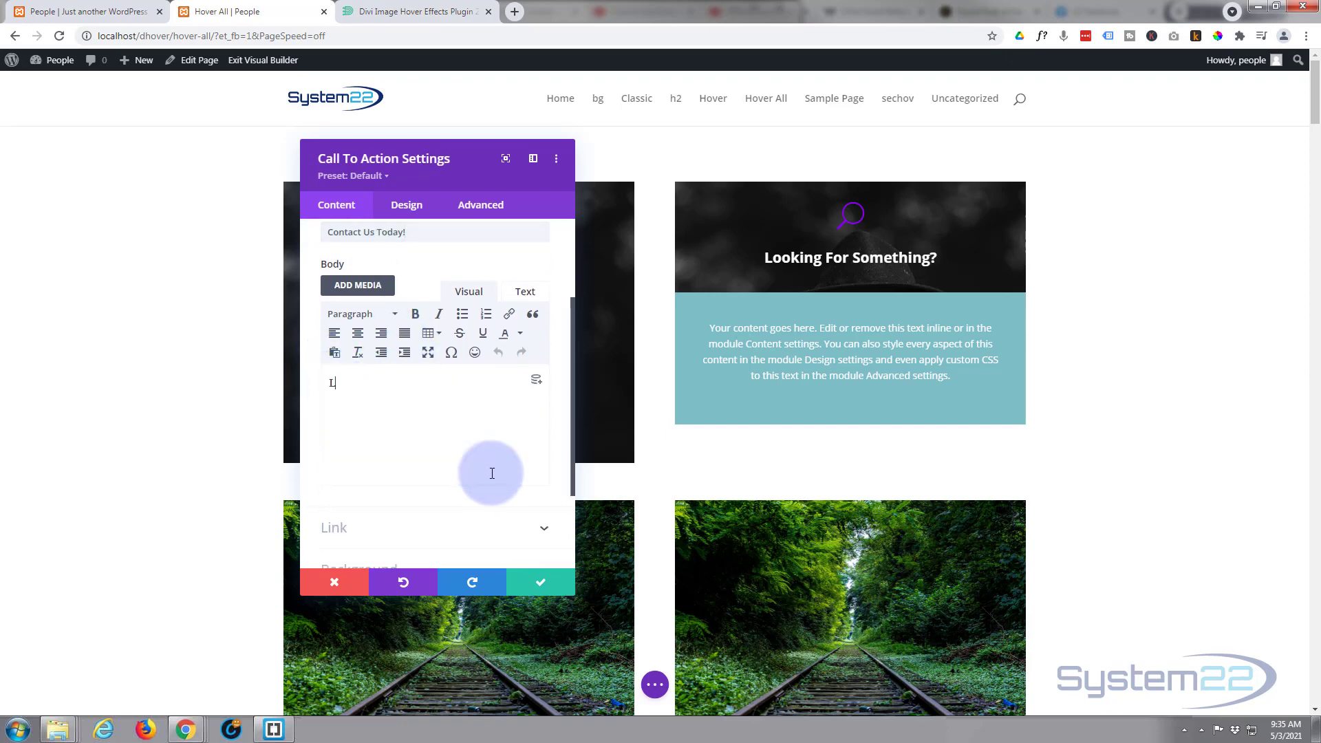
type("et us help!")
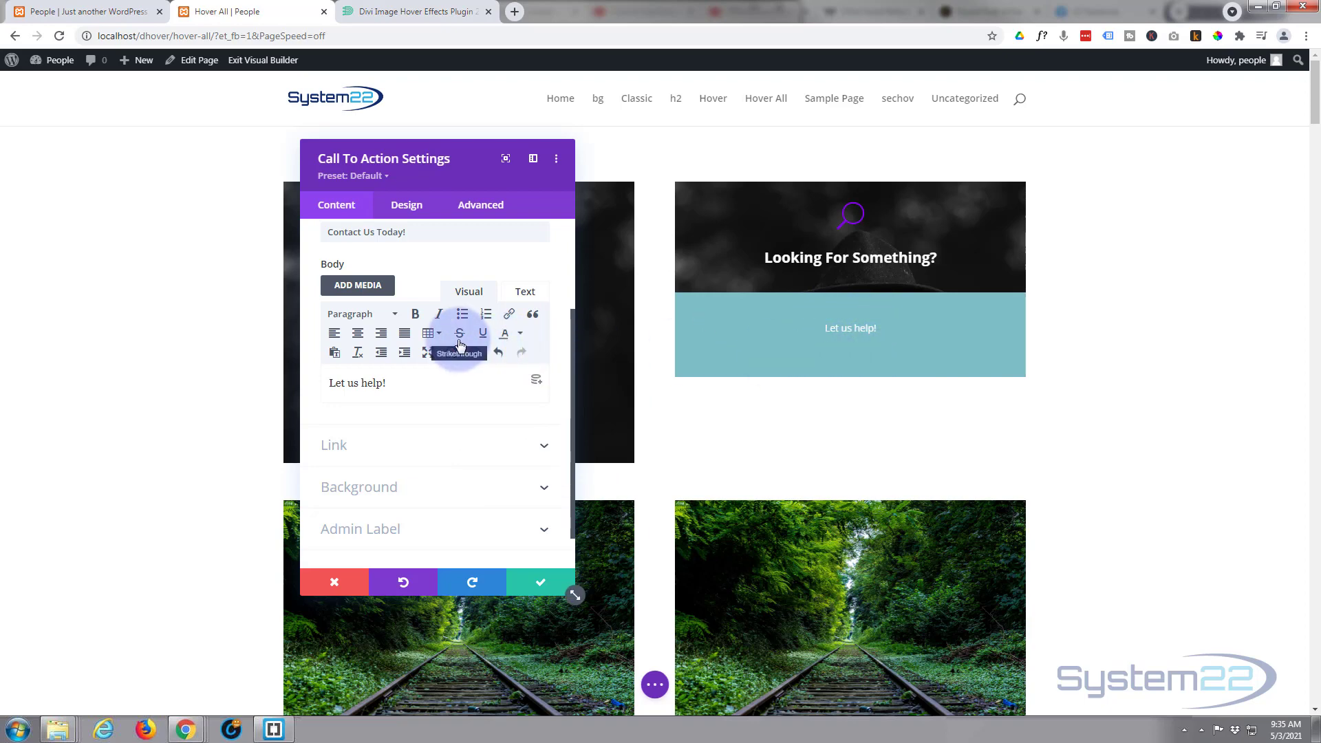
Set the call to action's button link URL to "#" and keep its link target as In The Same Window
scroll(444, 318, "down", 1)
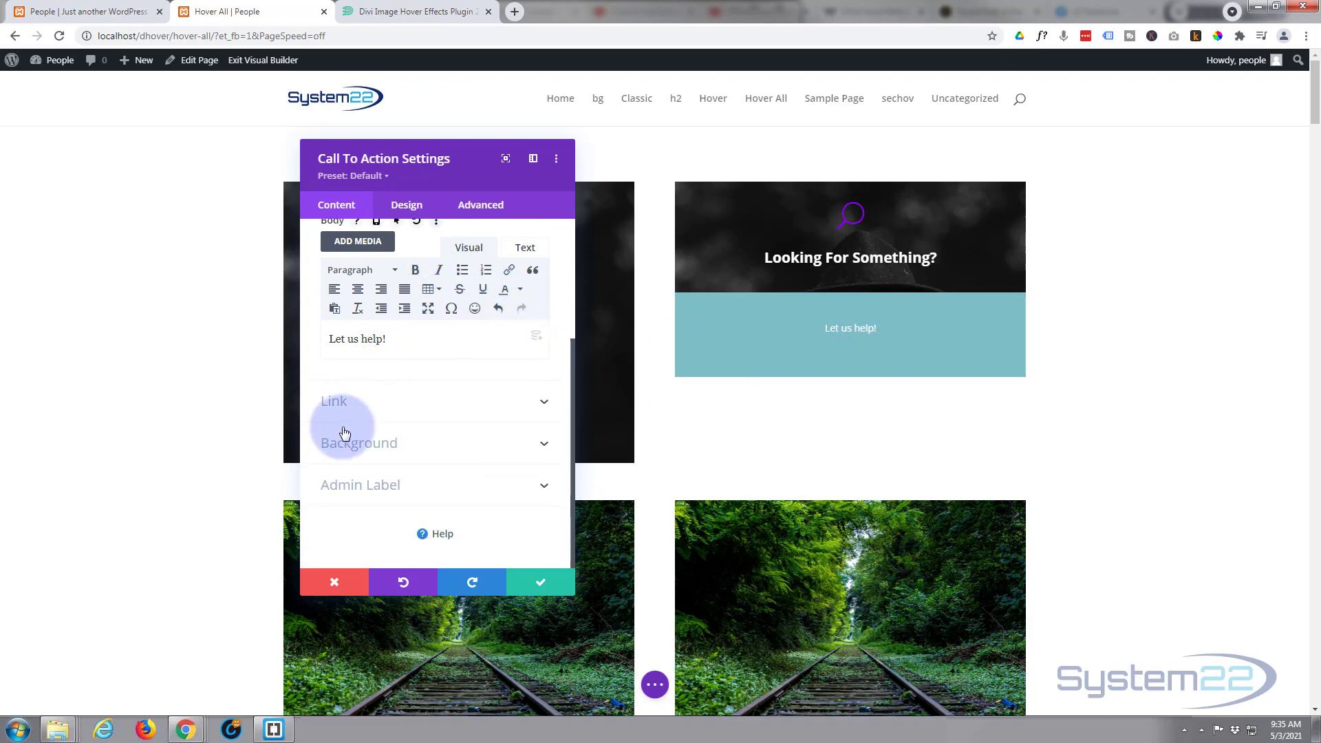
left_click(384, 409)
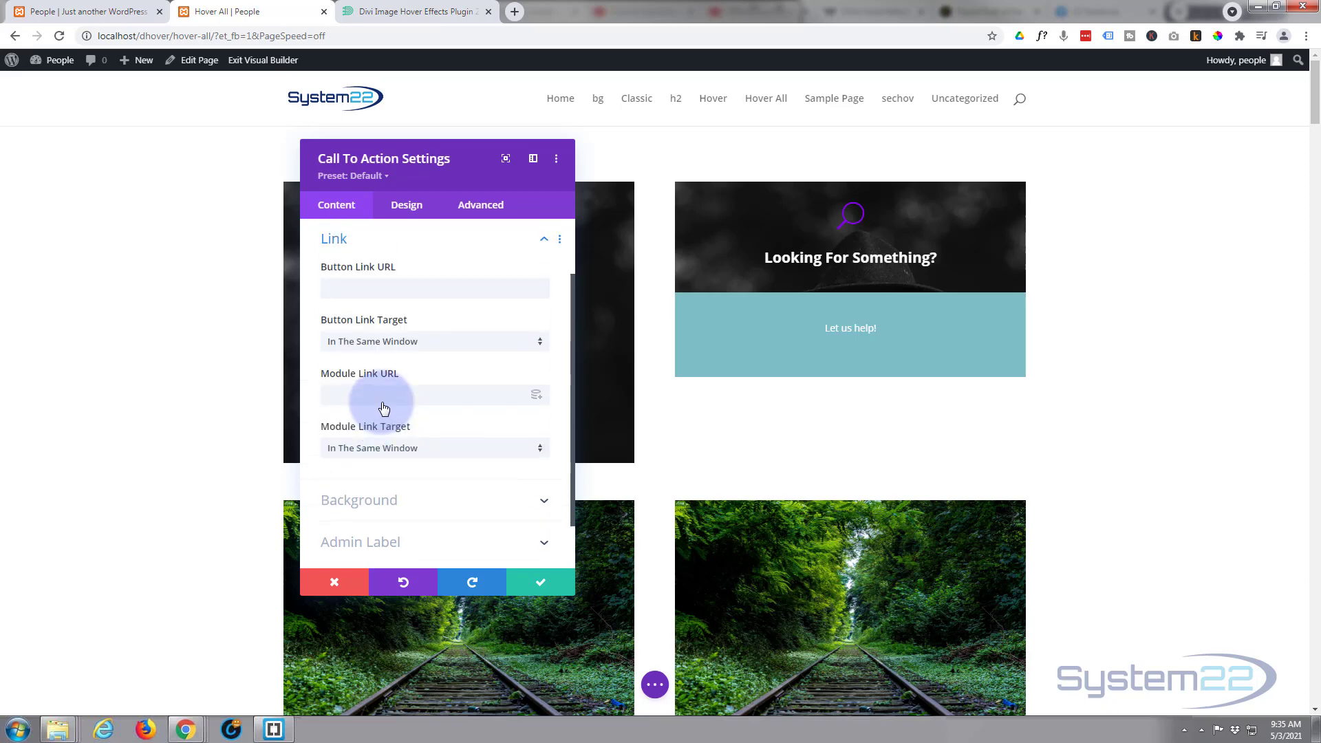
left_click(330, 282)
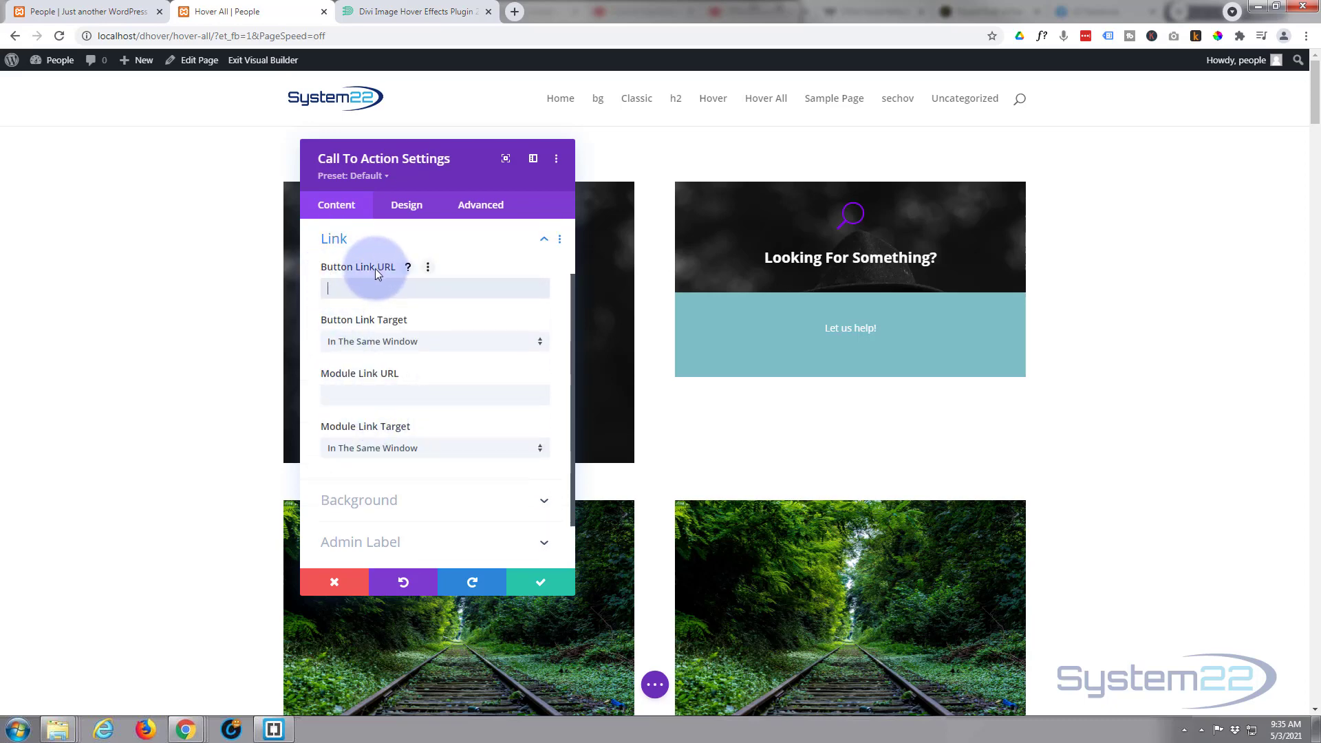
type("#")
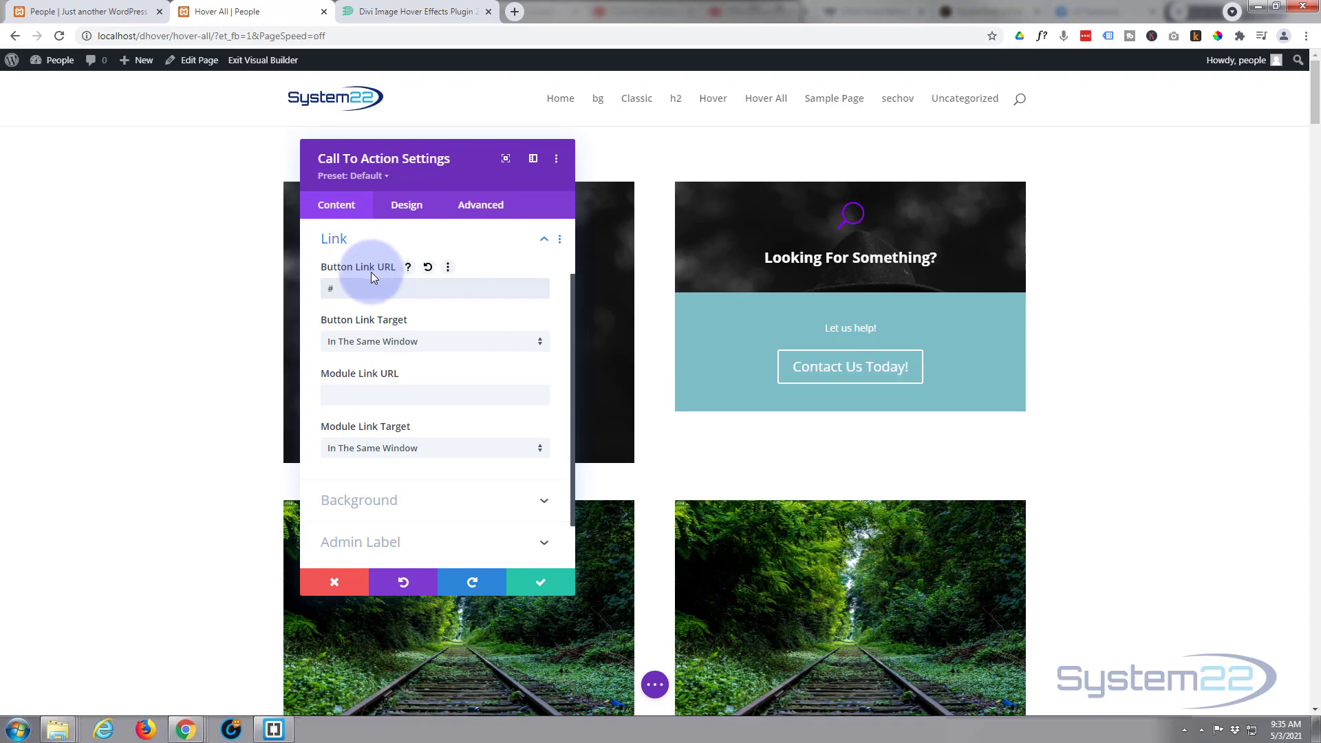
left_click(435, 349)
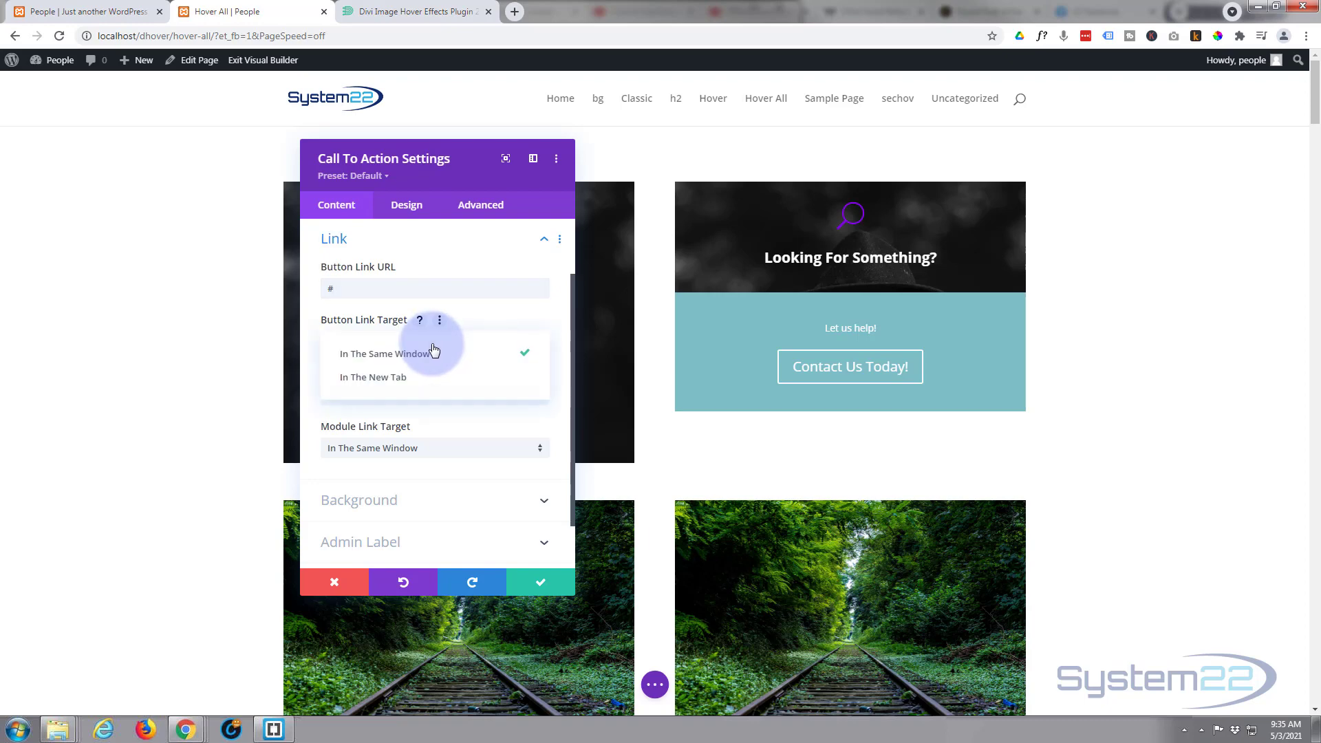
left_click(305, 332)
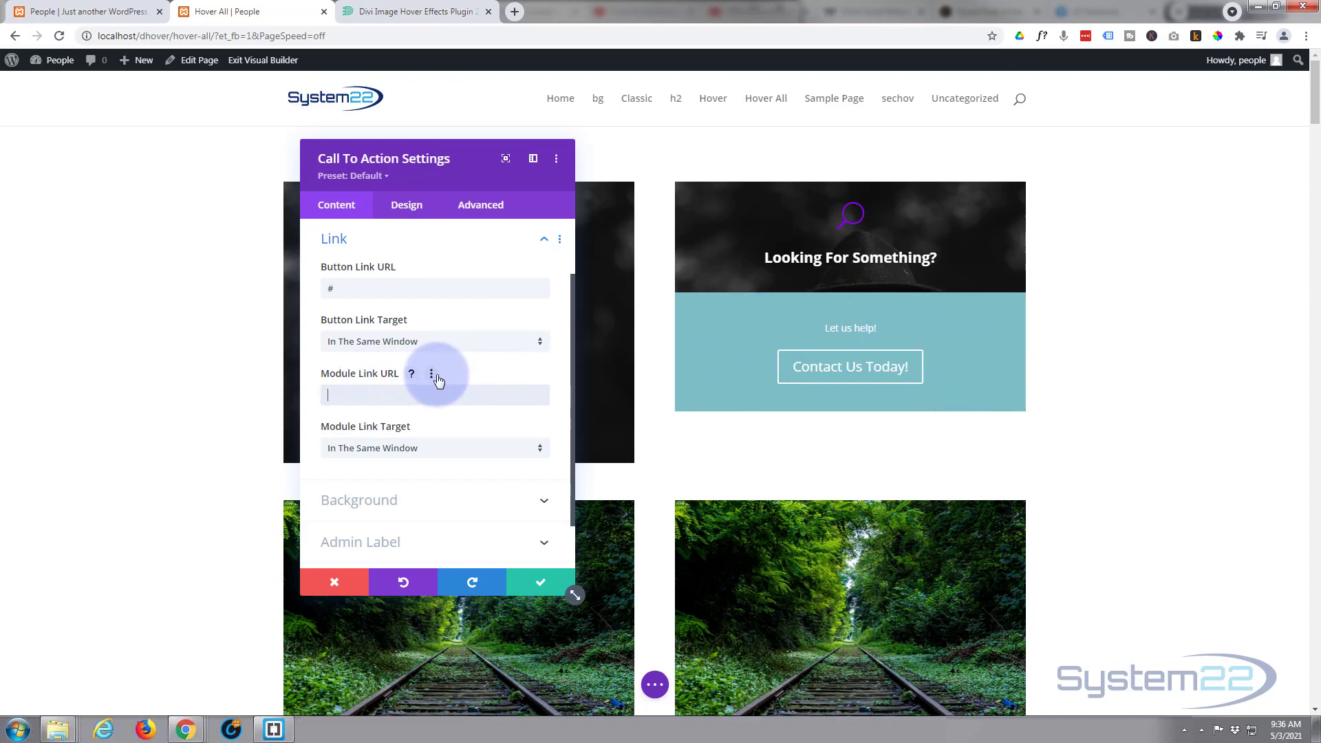
left_click(439, 376)
scroll(439, 375, "down", 1)
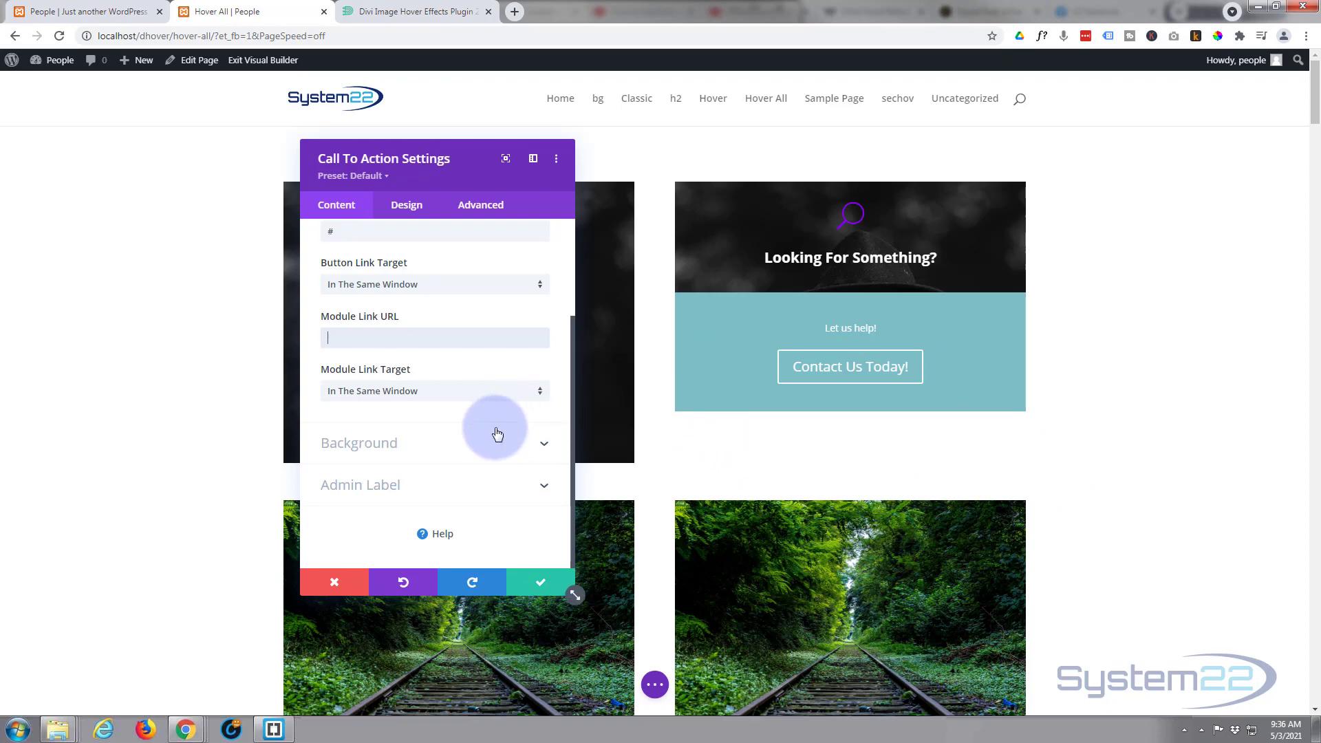
Give the call to action 150px top padding and link the bottom padding to the same value
left_click(407, 207)
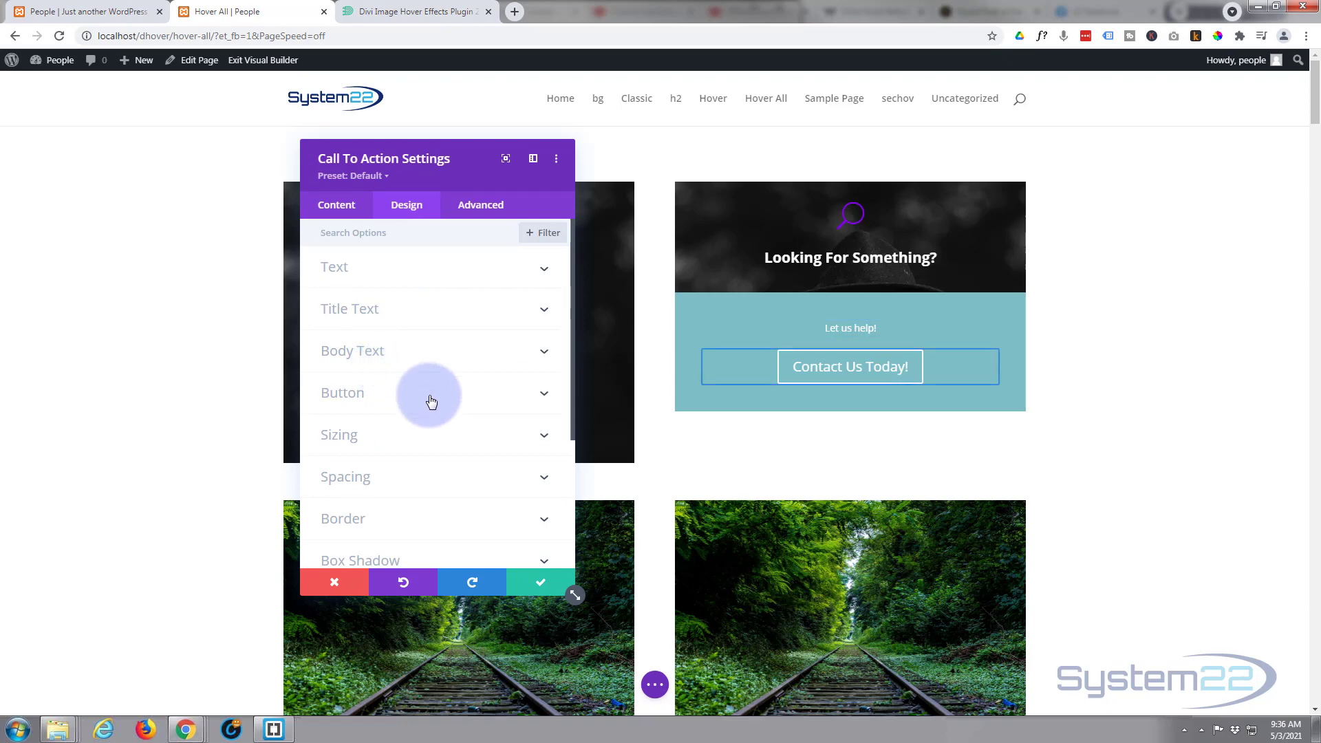
scroll(431, 391, "down", 2)
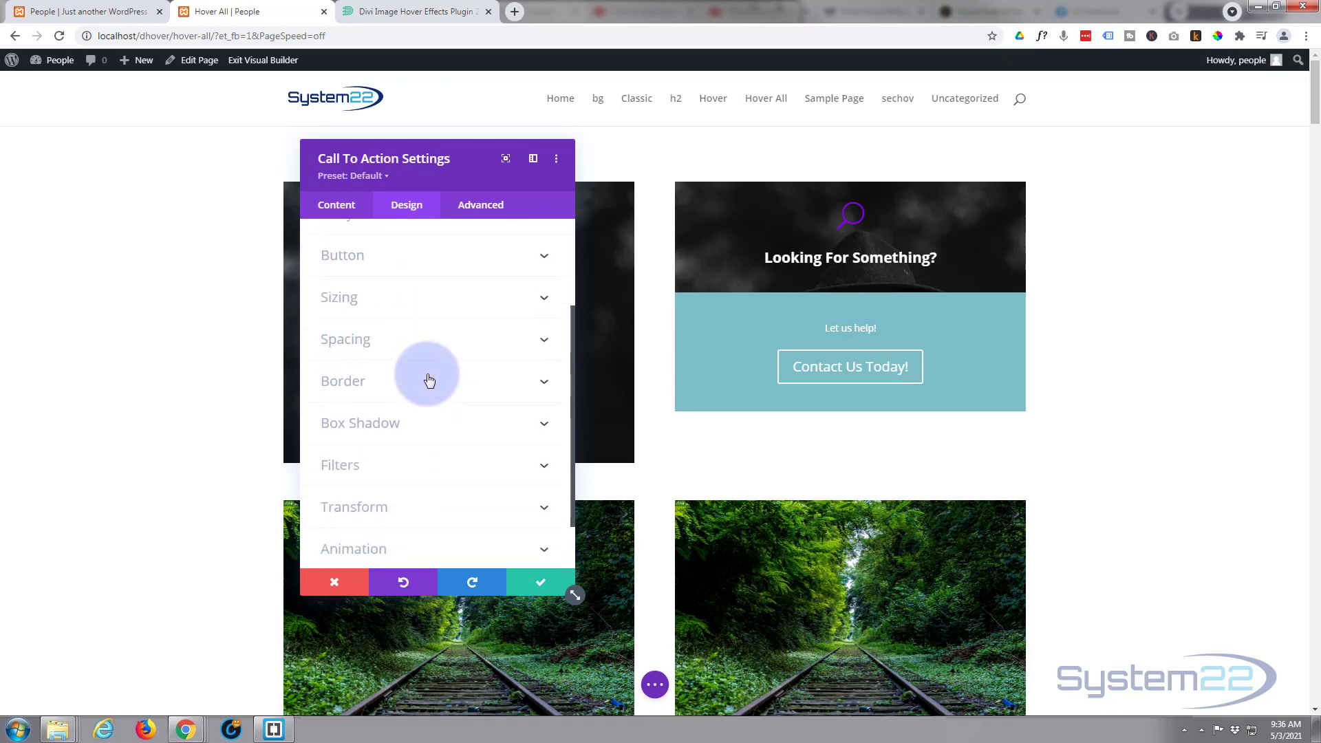
left_click(429, 353)
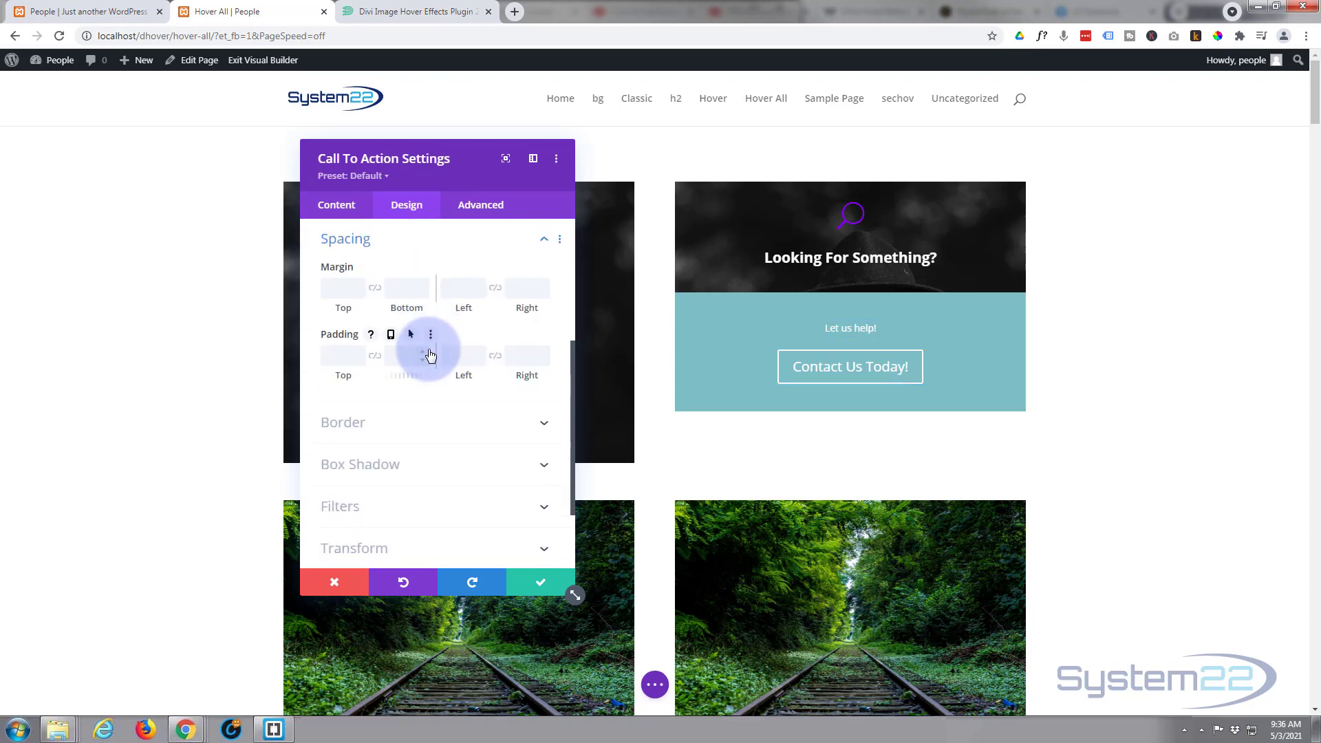
left_click(332, 354)
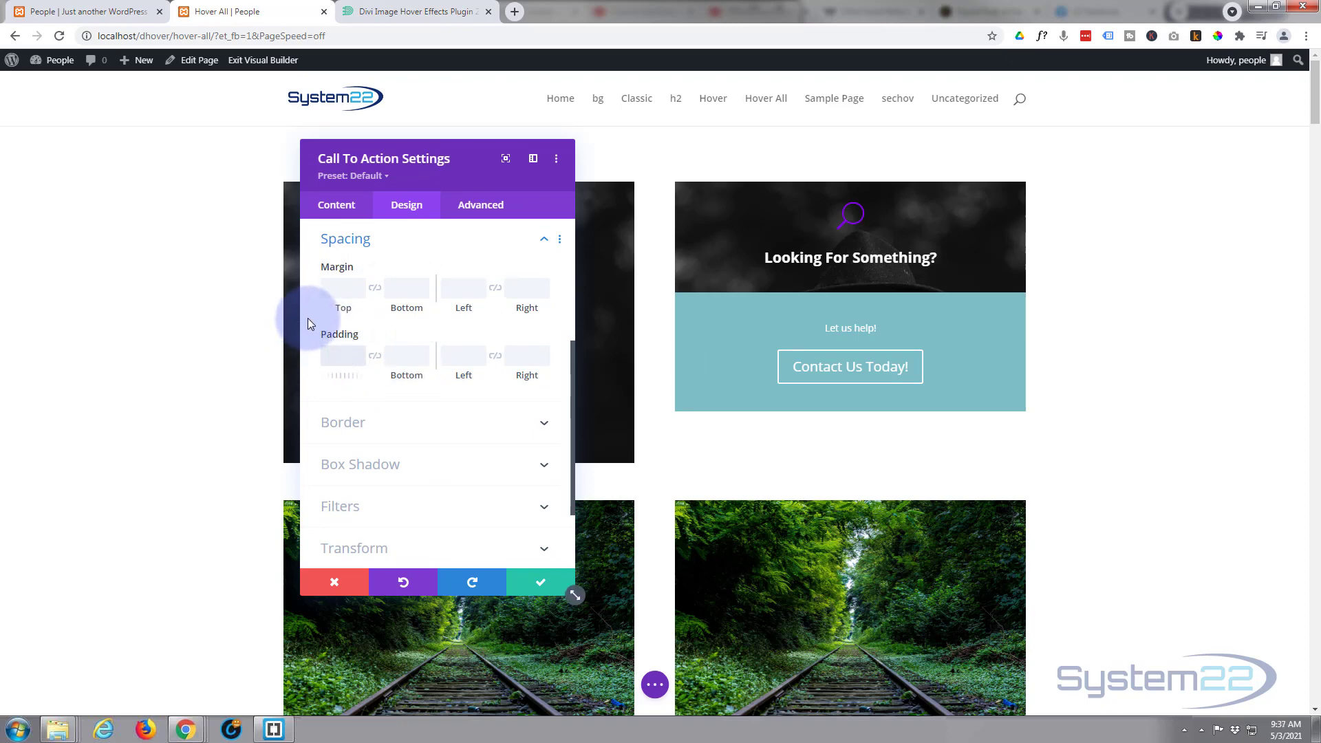
type("150px")
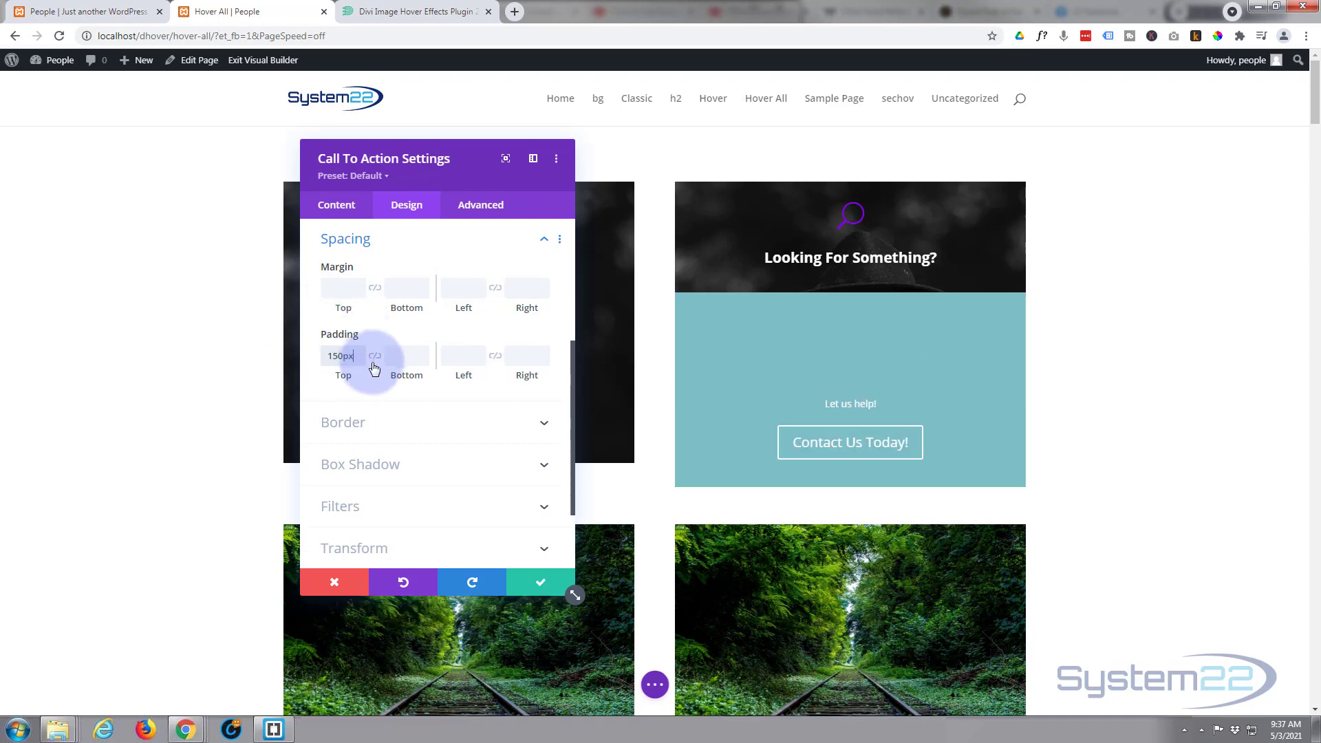
left_click(375, 356)
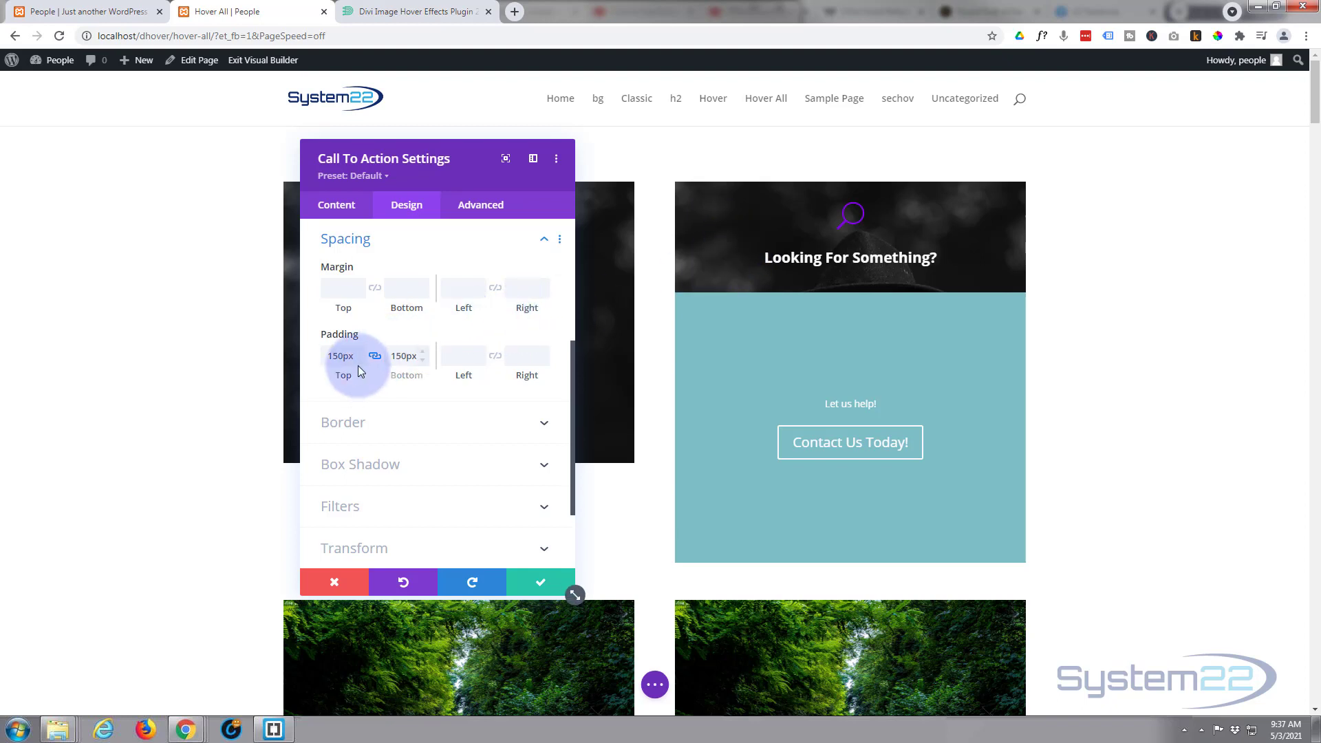
Set the call to action's top margin to -150px and raise its linked top and bottom padding to 155px
left_click(344, 289)
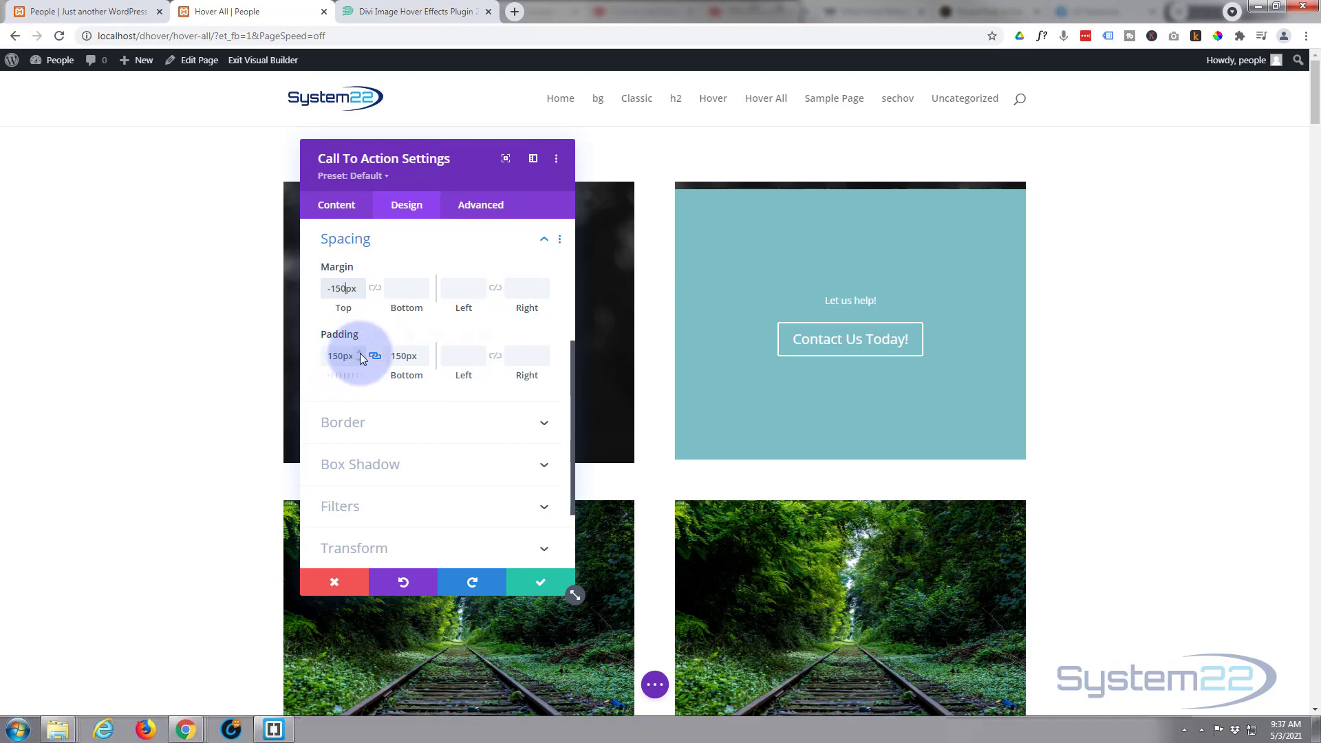
key("Up")
key("Up")
key("Up")
key("Up")
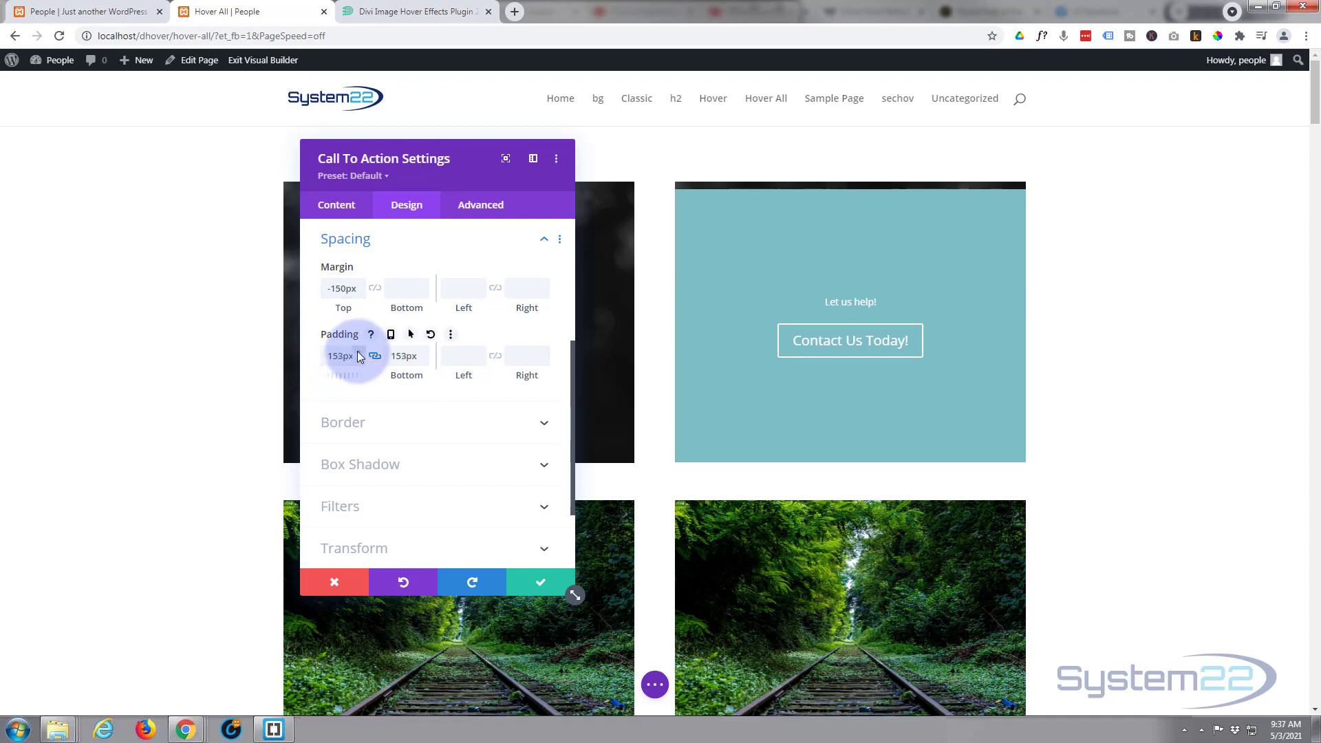
key("Up")
key("Up")
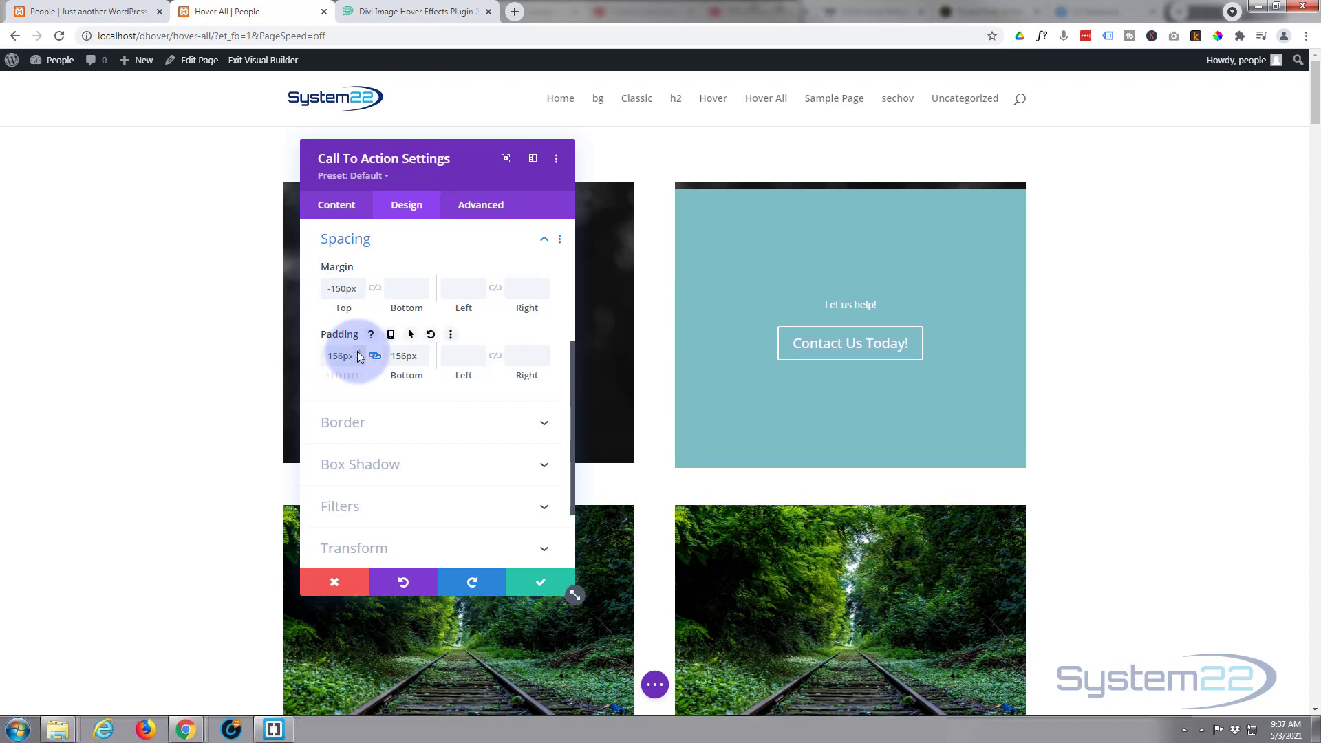
key("Down")
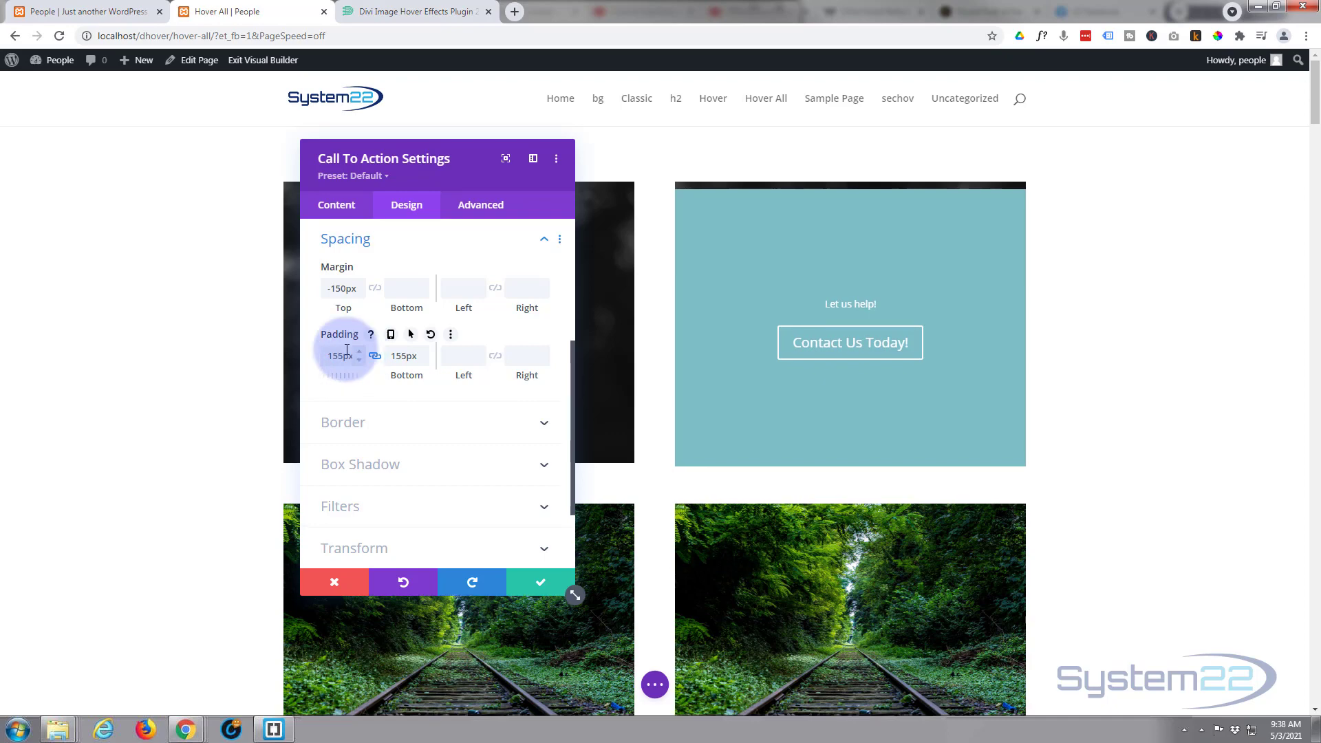
Adjust the call to action's top margin to -156px and its linked top and bottom padding to 157px
left_click(358, 293)
left_click(358, 293)
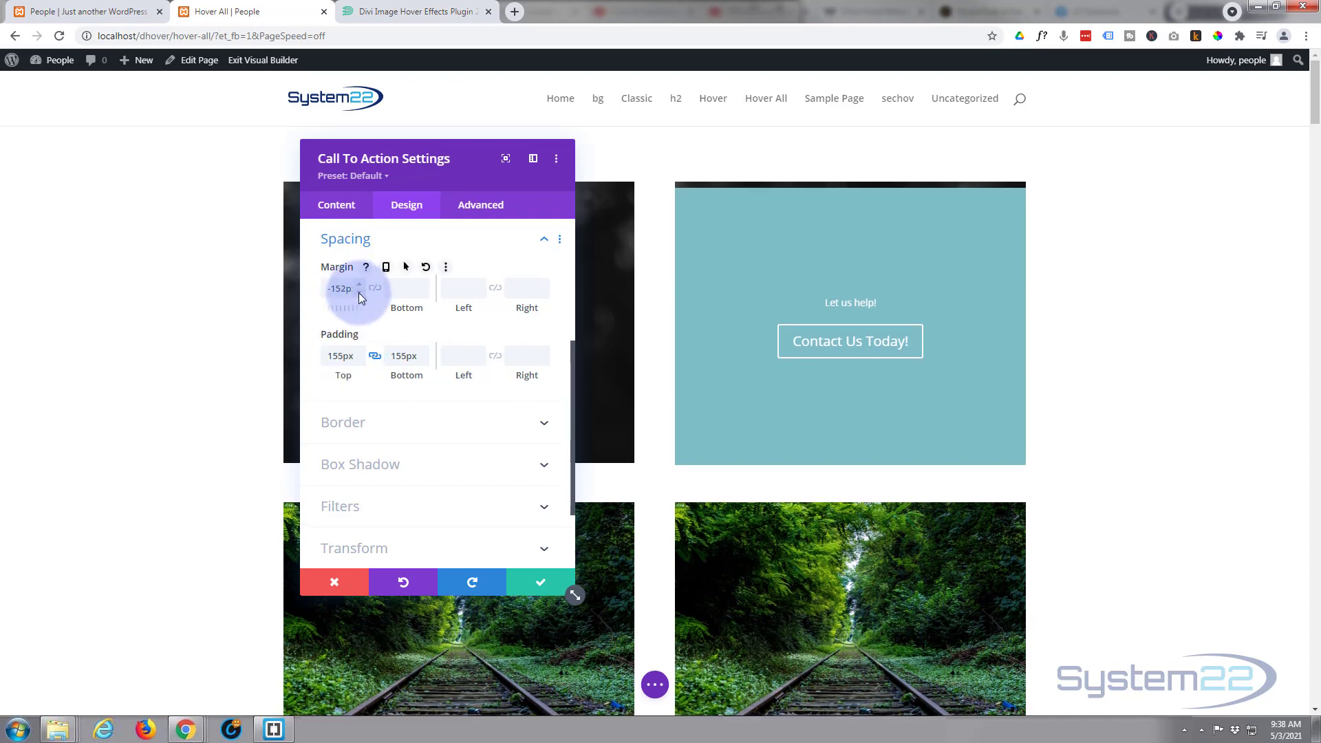
left_click(358, 293)
left_click(358, 293)
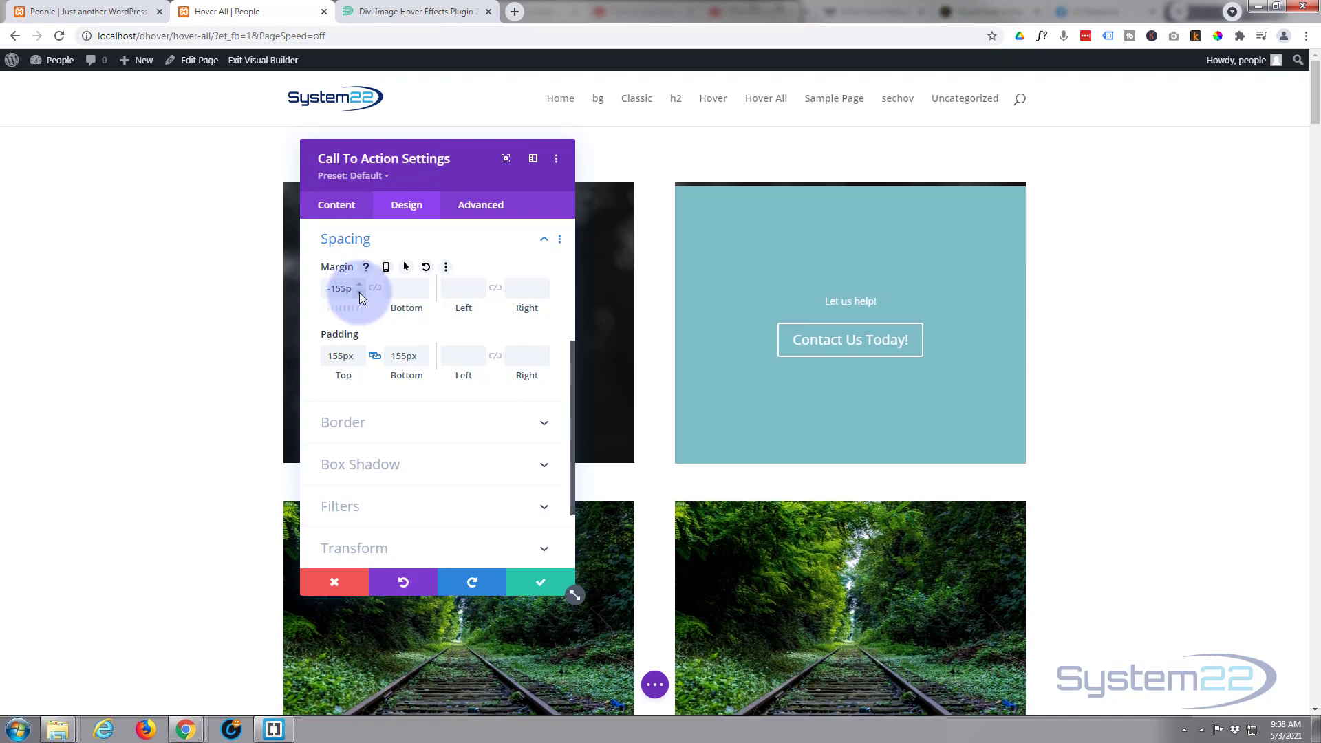
left_click(358, 293)
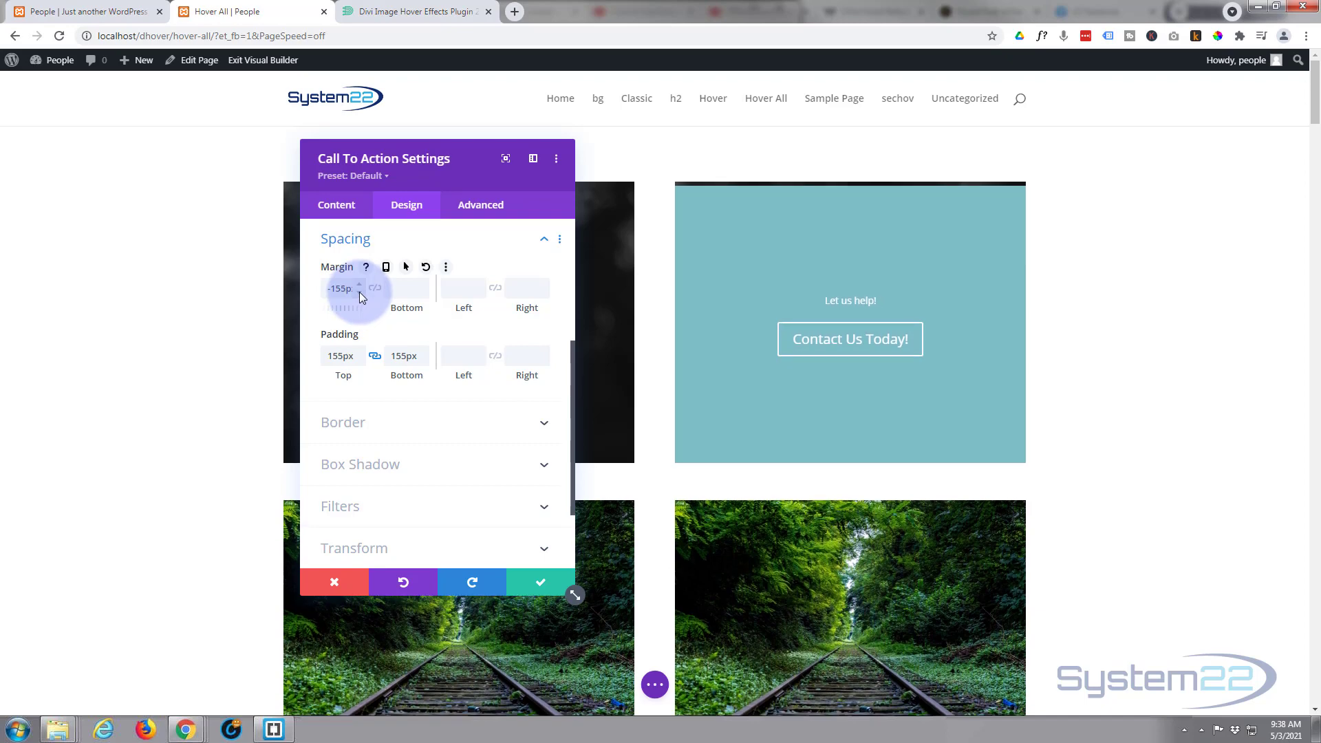
left_click(359, 293)
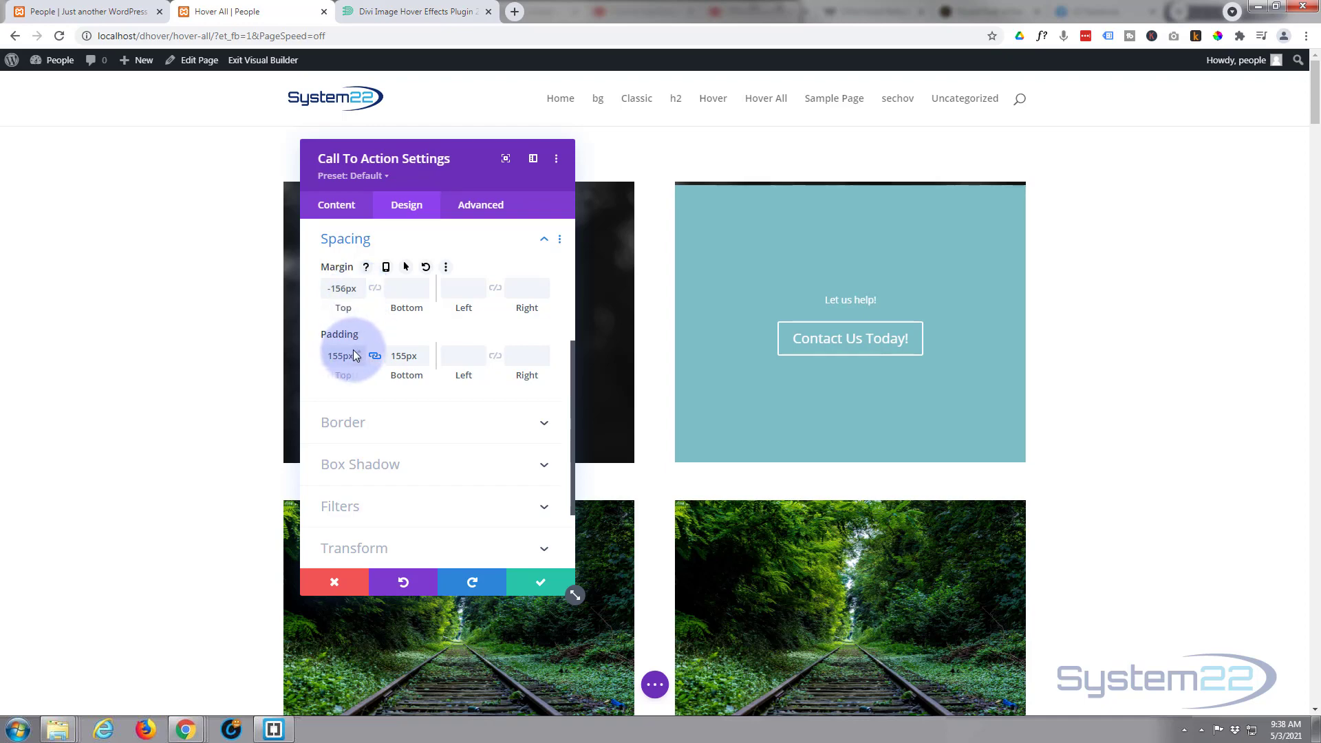
left_click(419, 355)
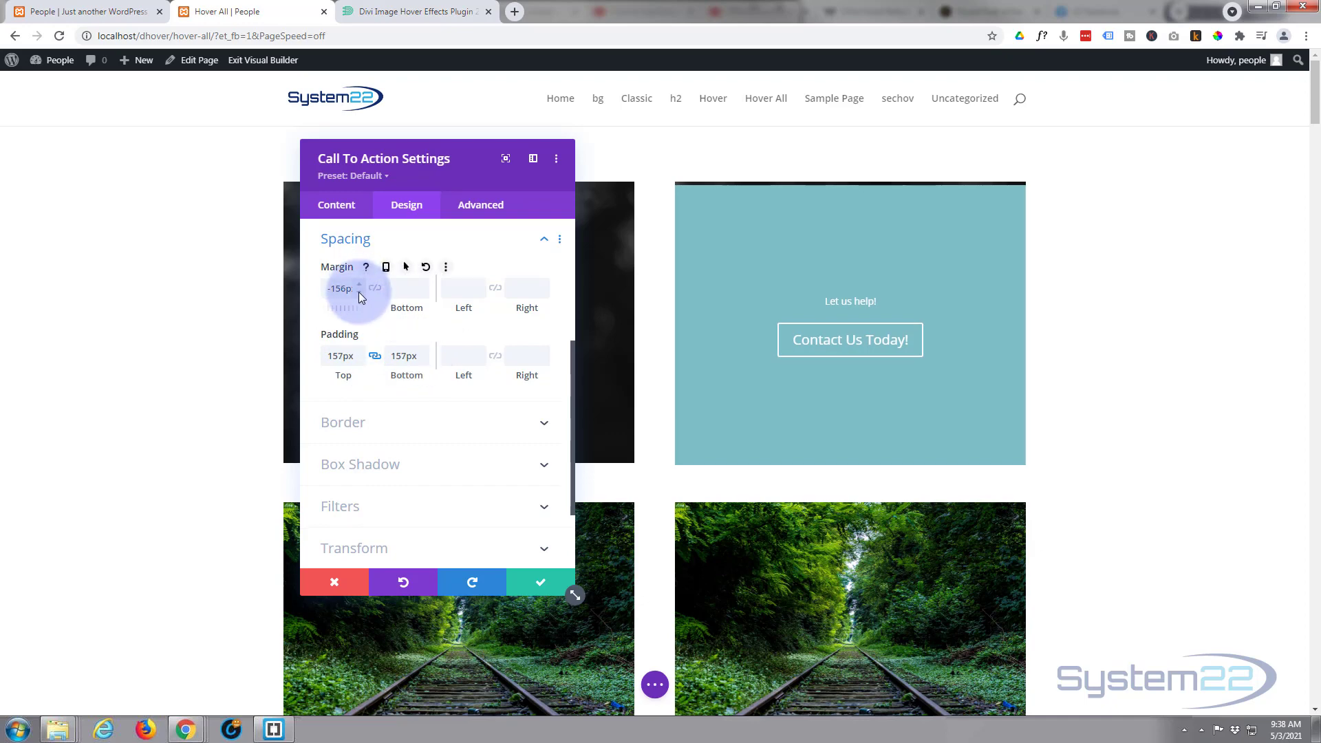
Adjust the call to action's top margin to -160px
left_click(358, 292)
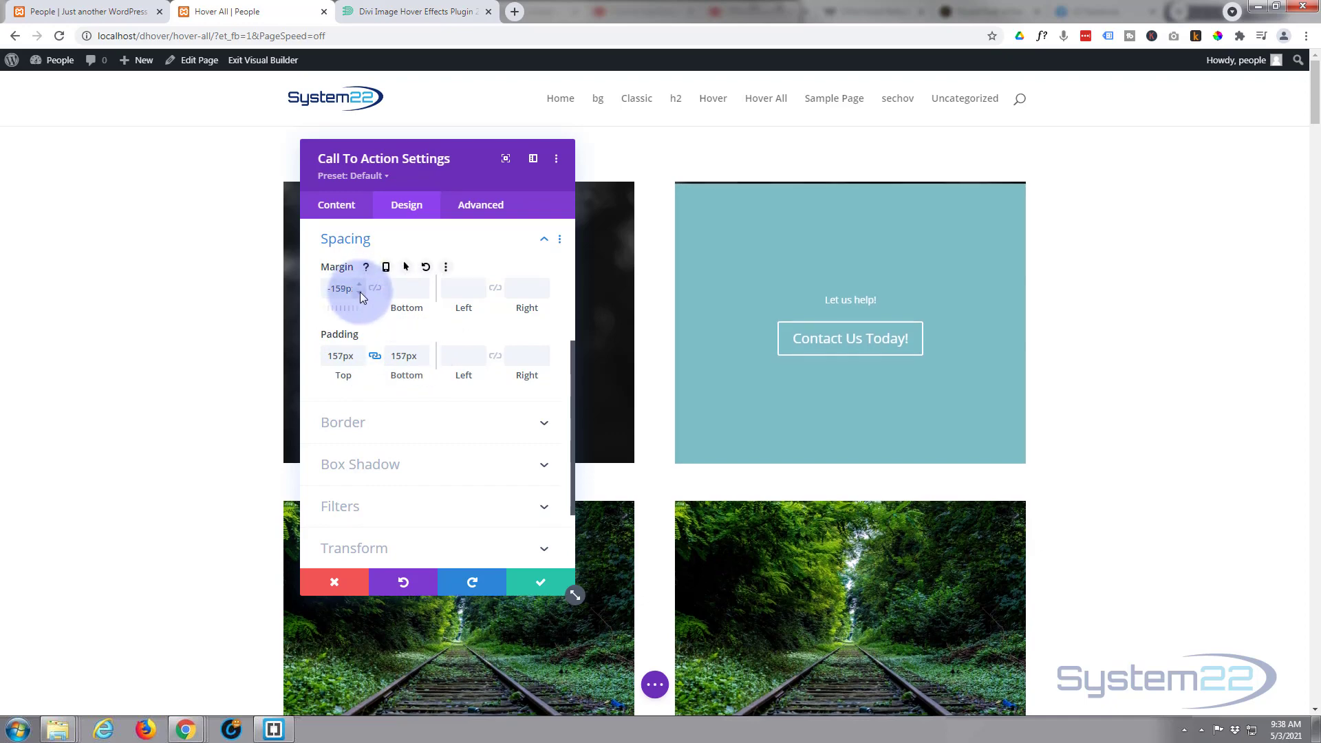
left_click(361, 292)
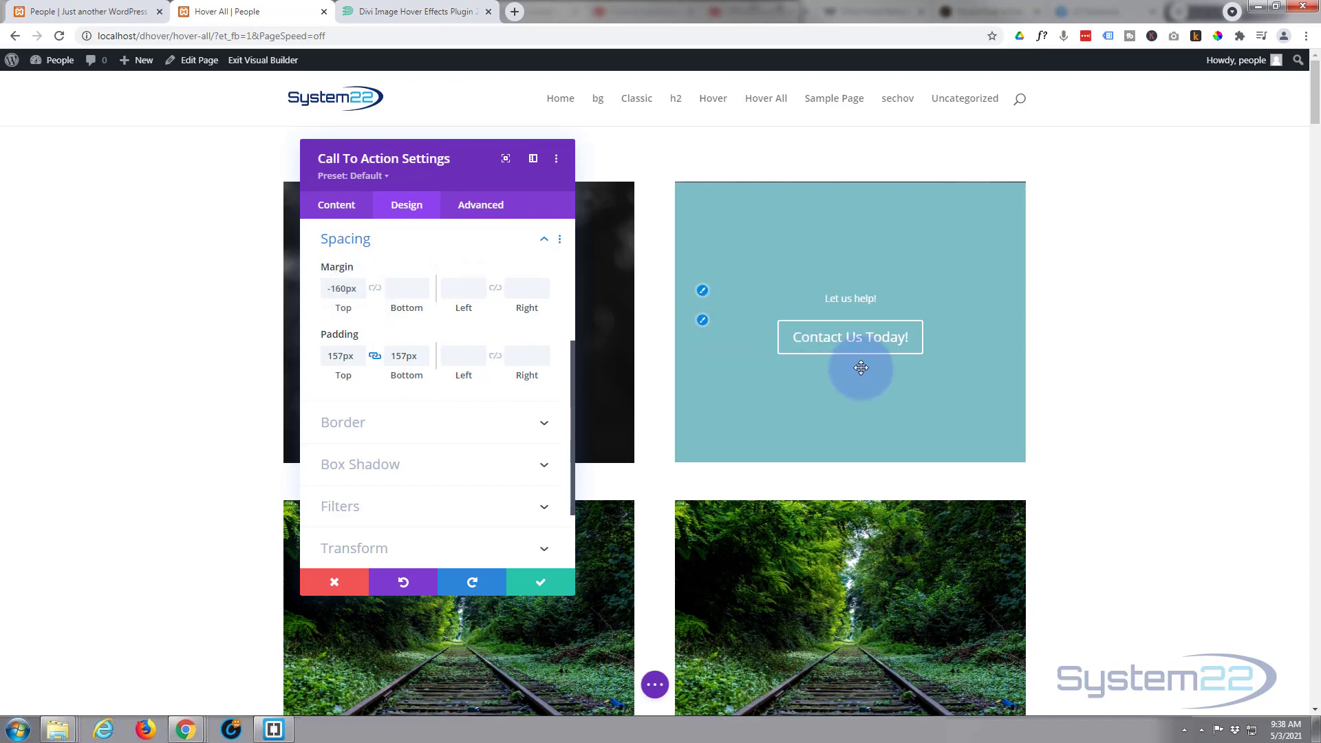
Try an opacity of 0.61 on the call to action's background color, and restore it to full opacity
left_click(339, 207)
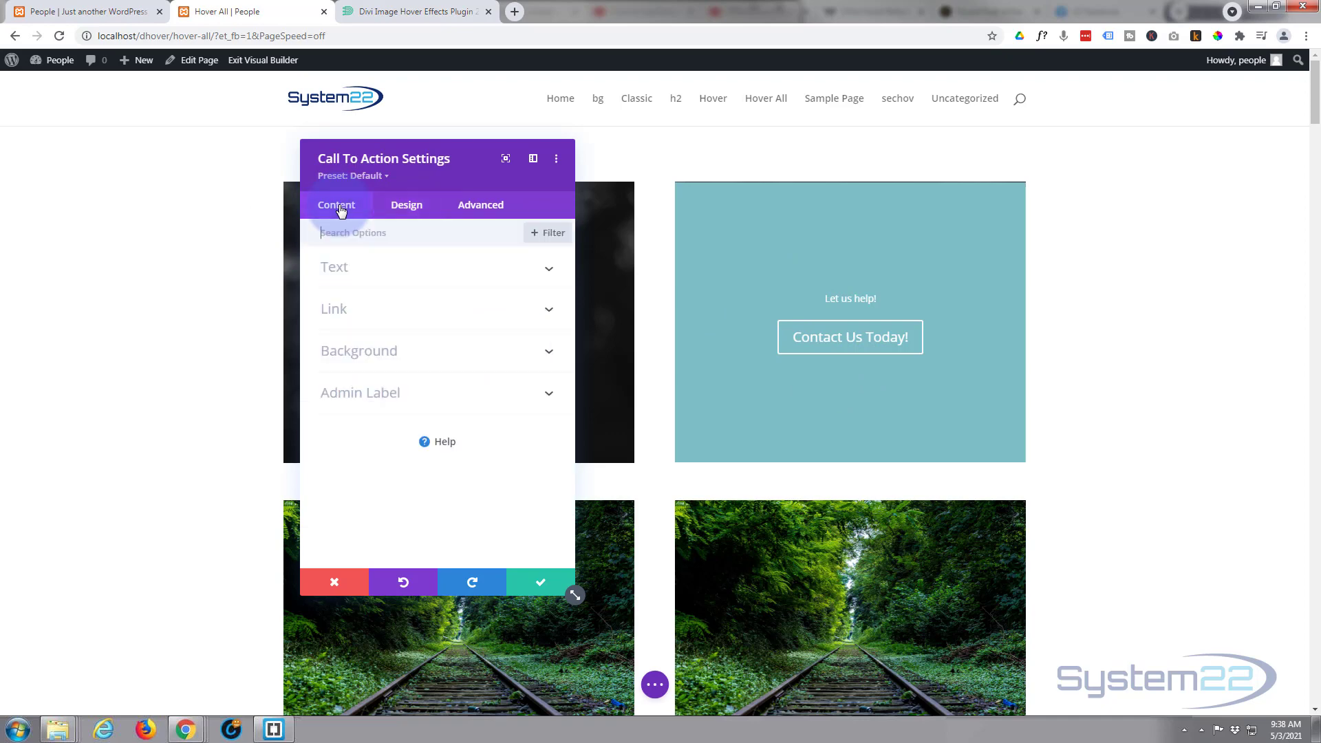
left_click(460, 356)
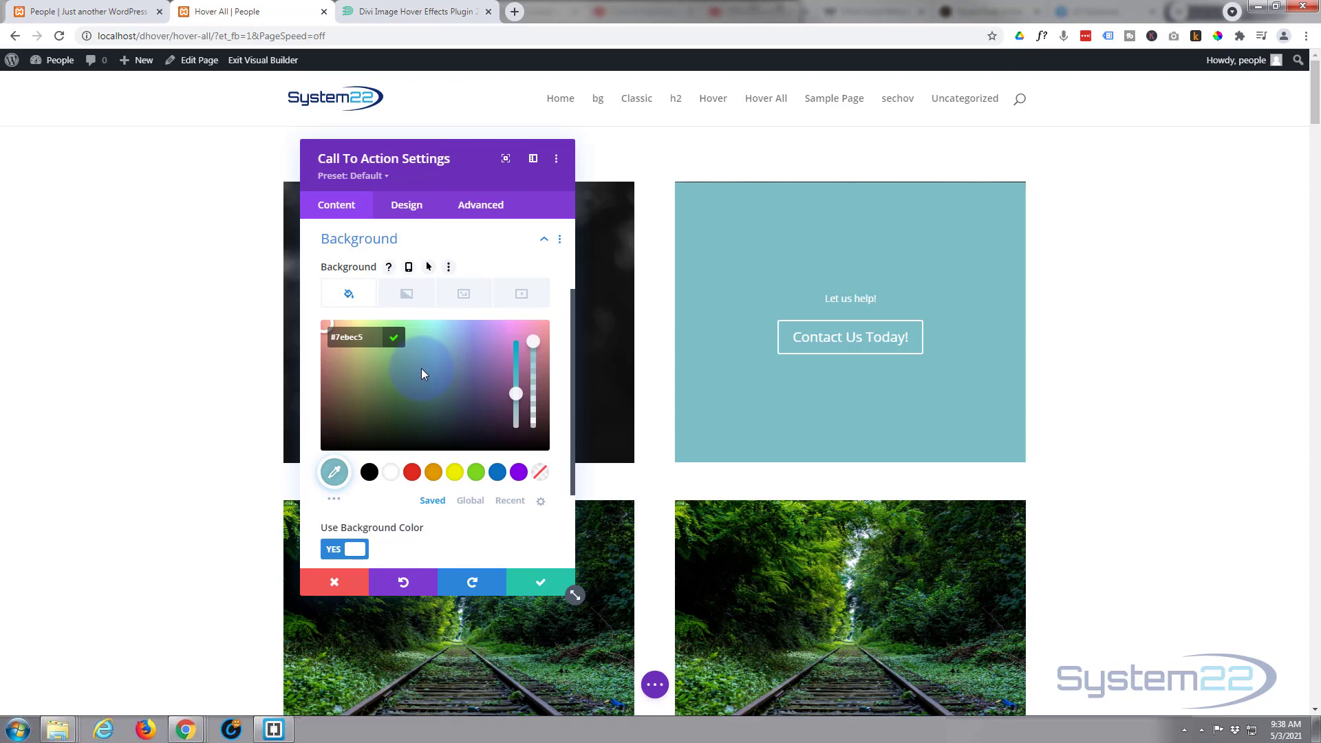
left_click(537, 354)
left_click_drag(537, 352, 540, 379)
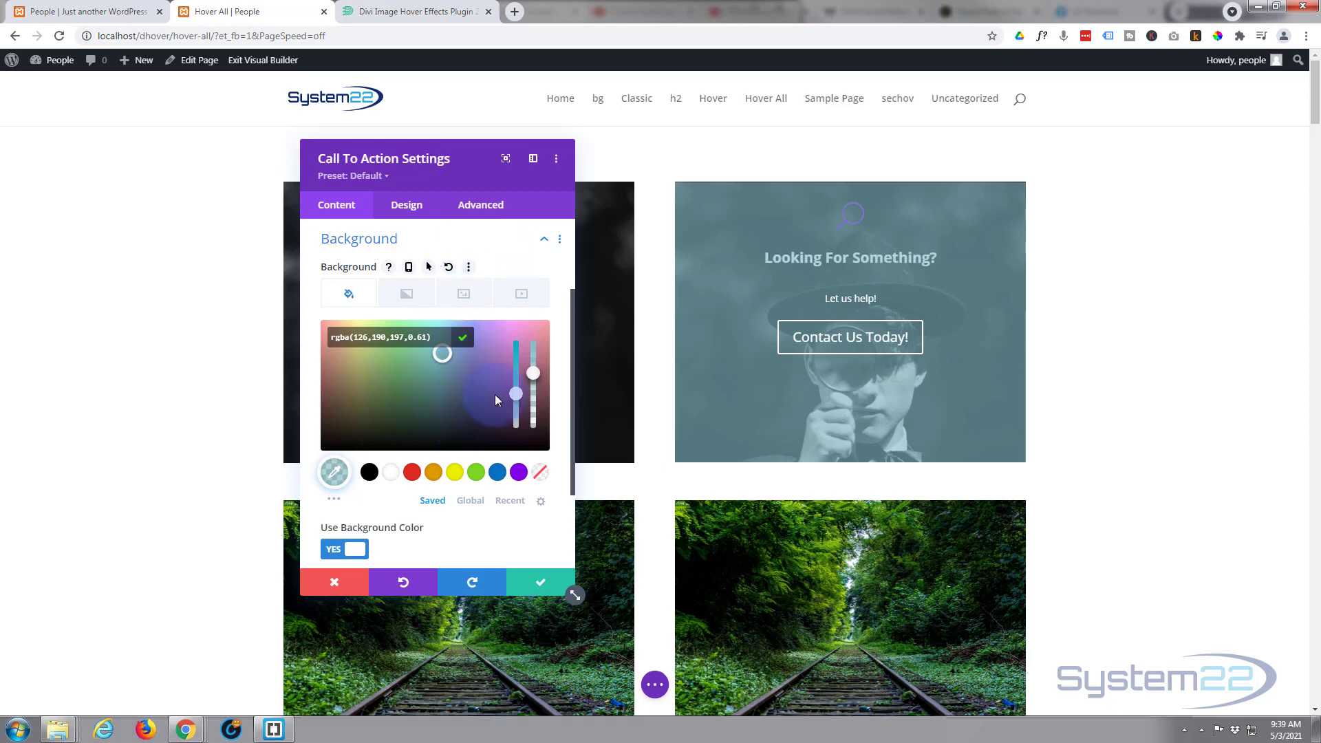
left_click_drag(529, 369, 532, 330)
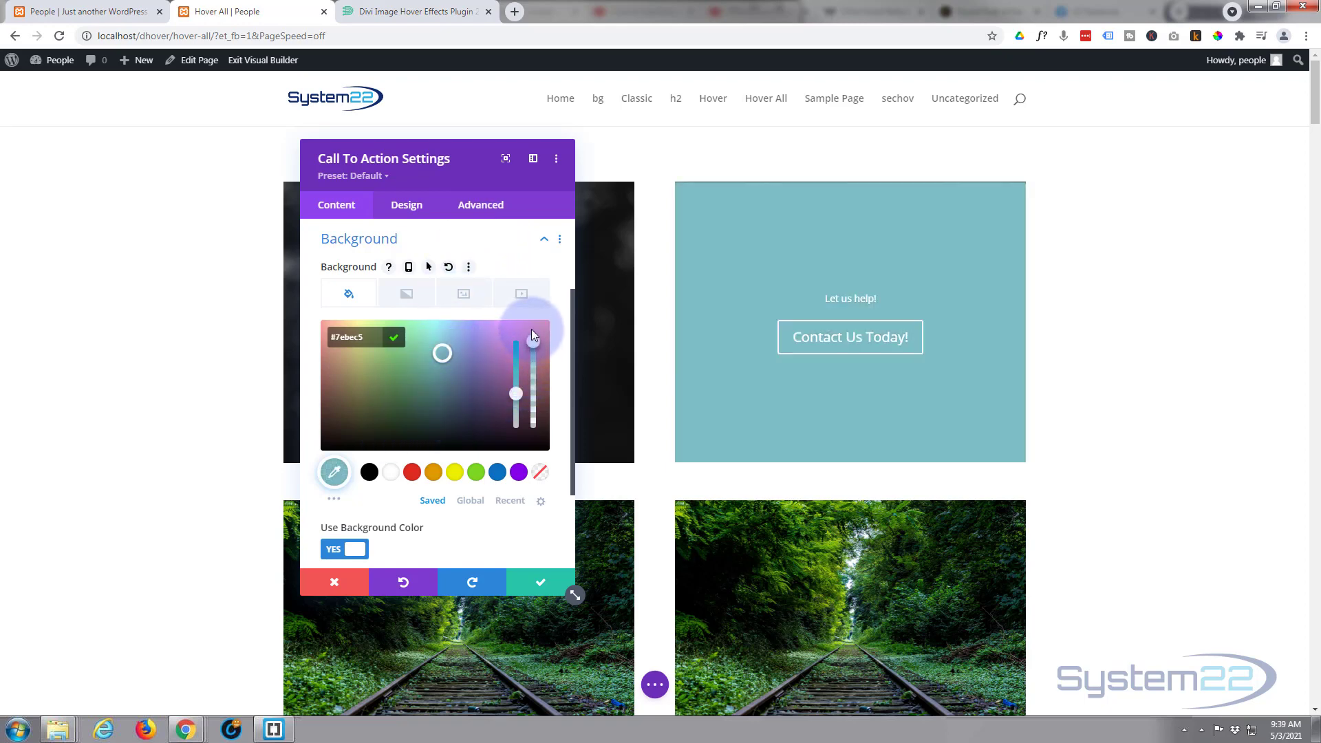
Try dark green #455939 and black as the call to action's background, and remove its background color entirely
left_click(381, 411)
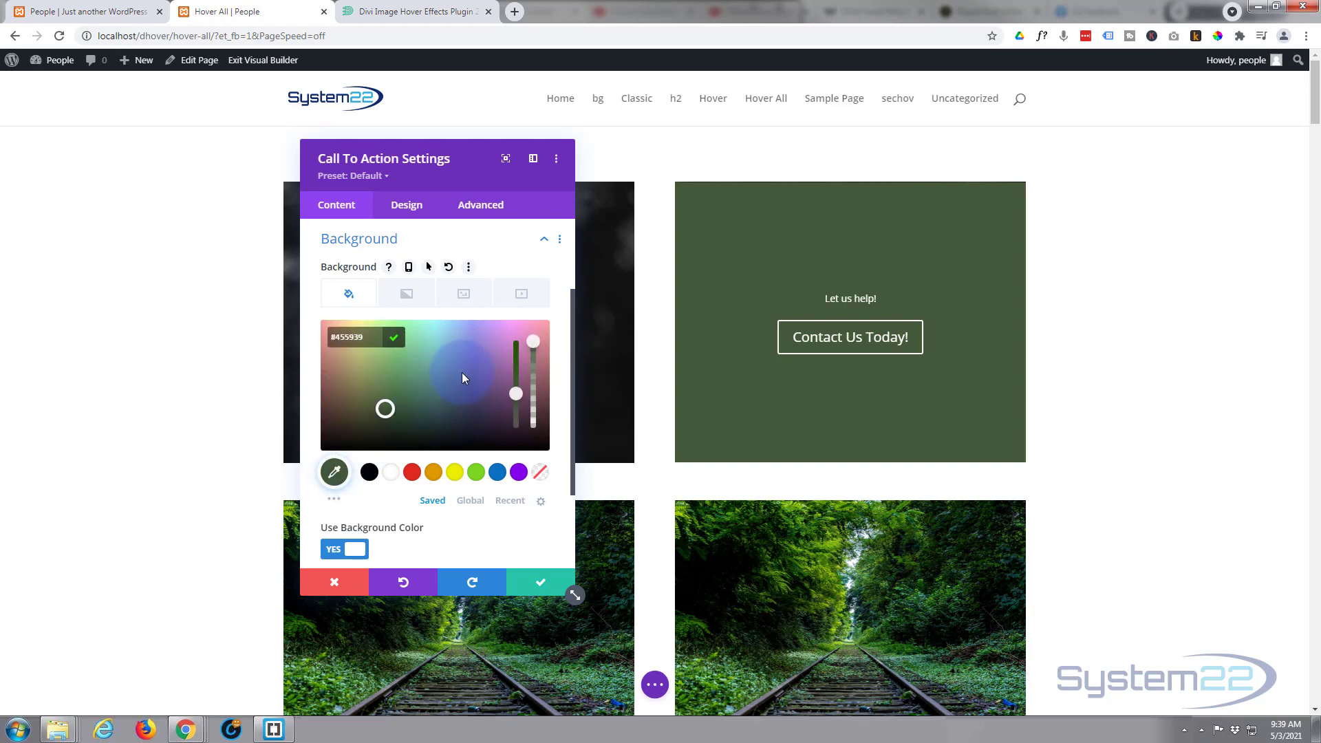
left_click(369, 475)
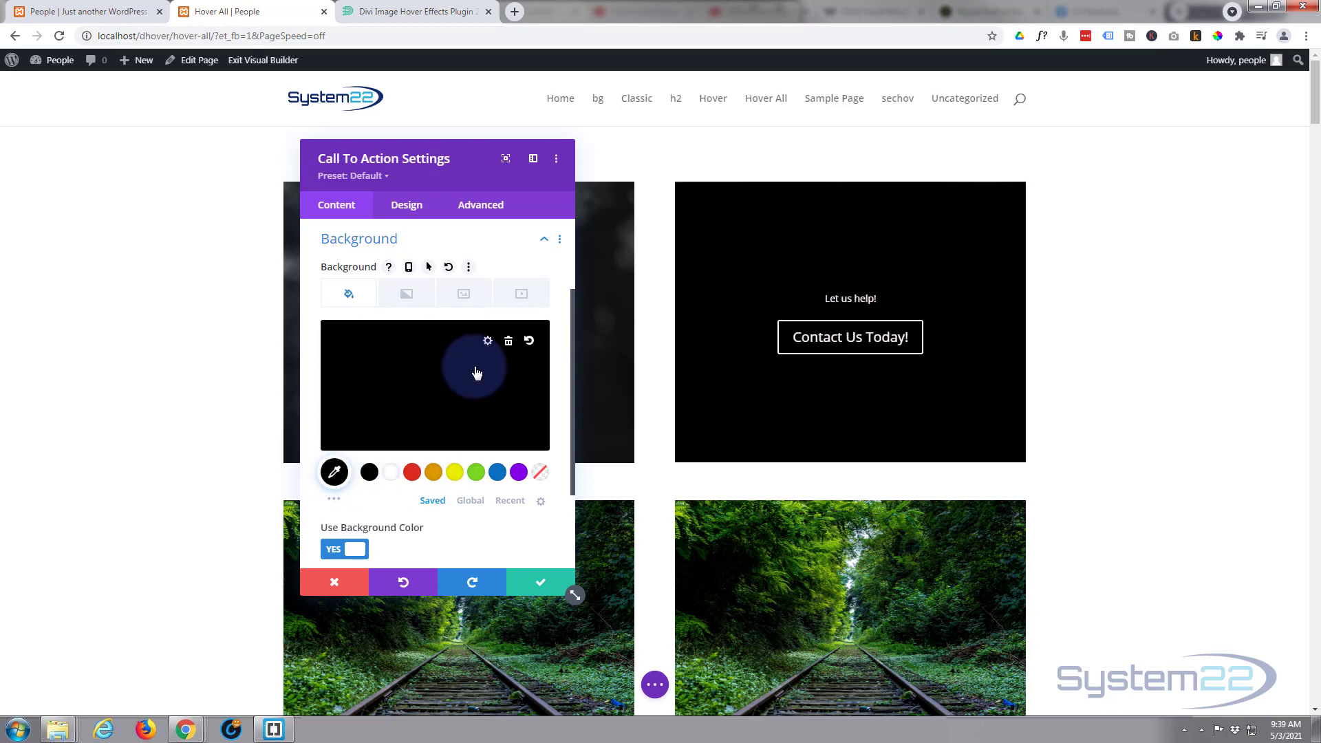
left_click(508, 340)
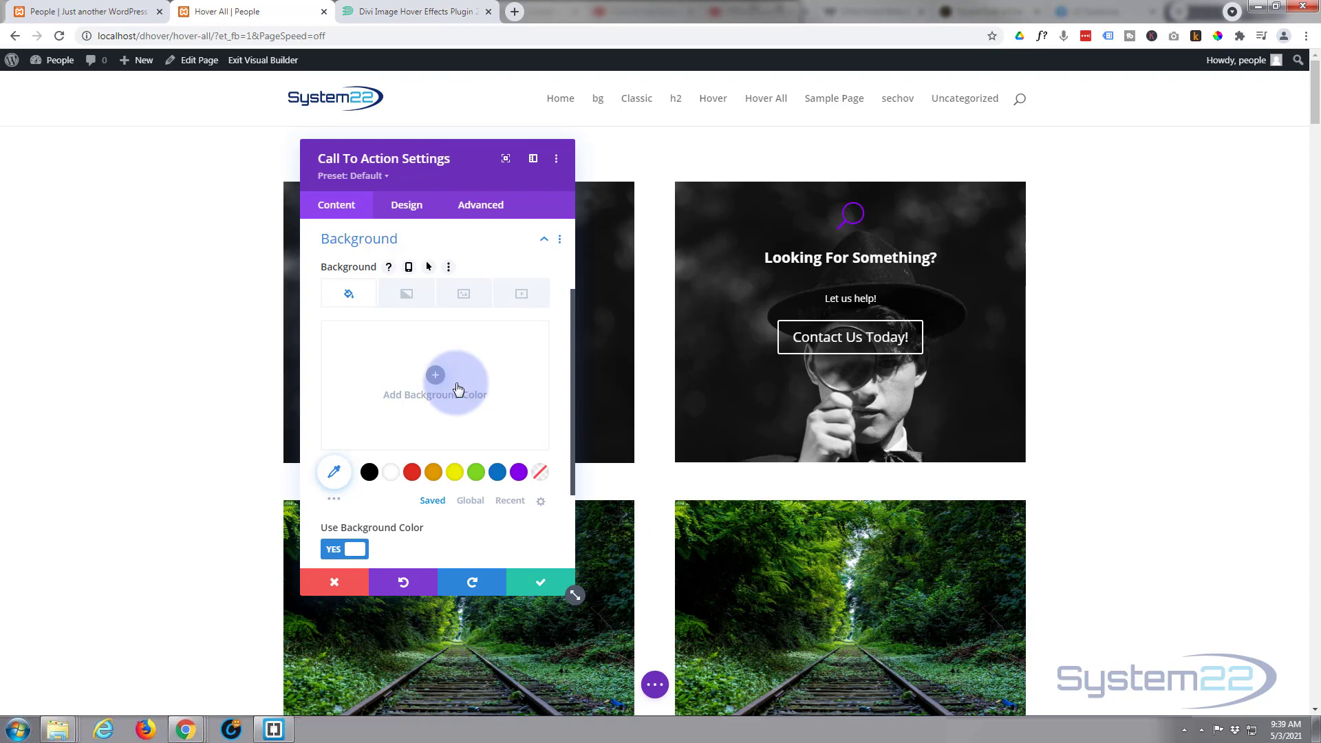
Rotate the call to action by 14deg on the first rotation axis of its Transform settings
left_click(407, 208)
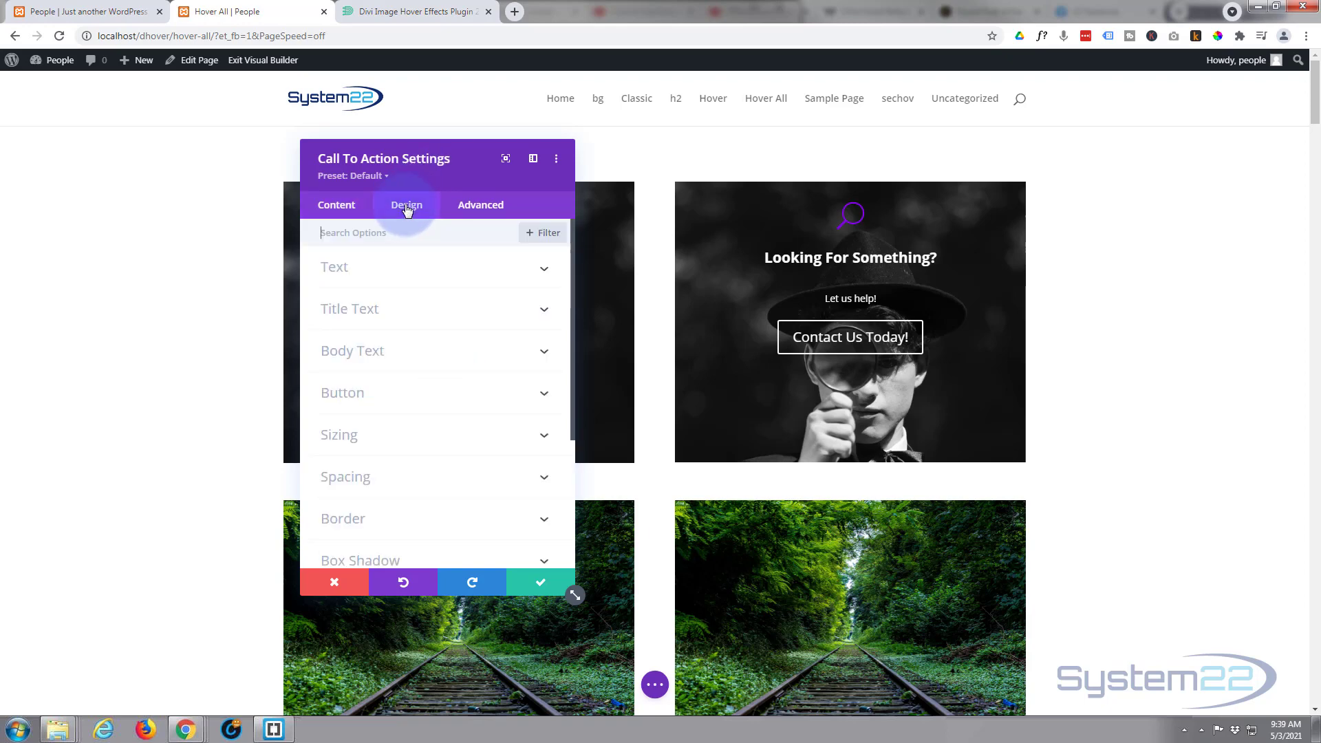
scroll(428, 373, "down", 2)
scroll(430, 373, "down", 2)
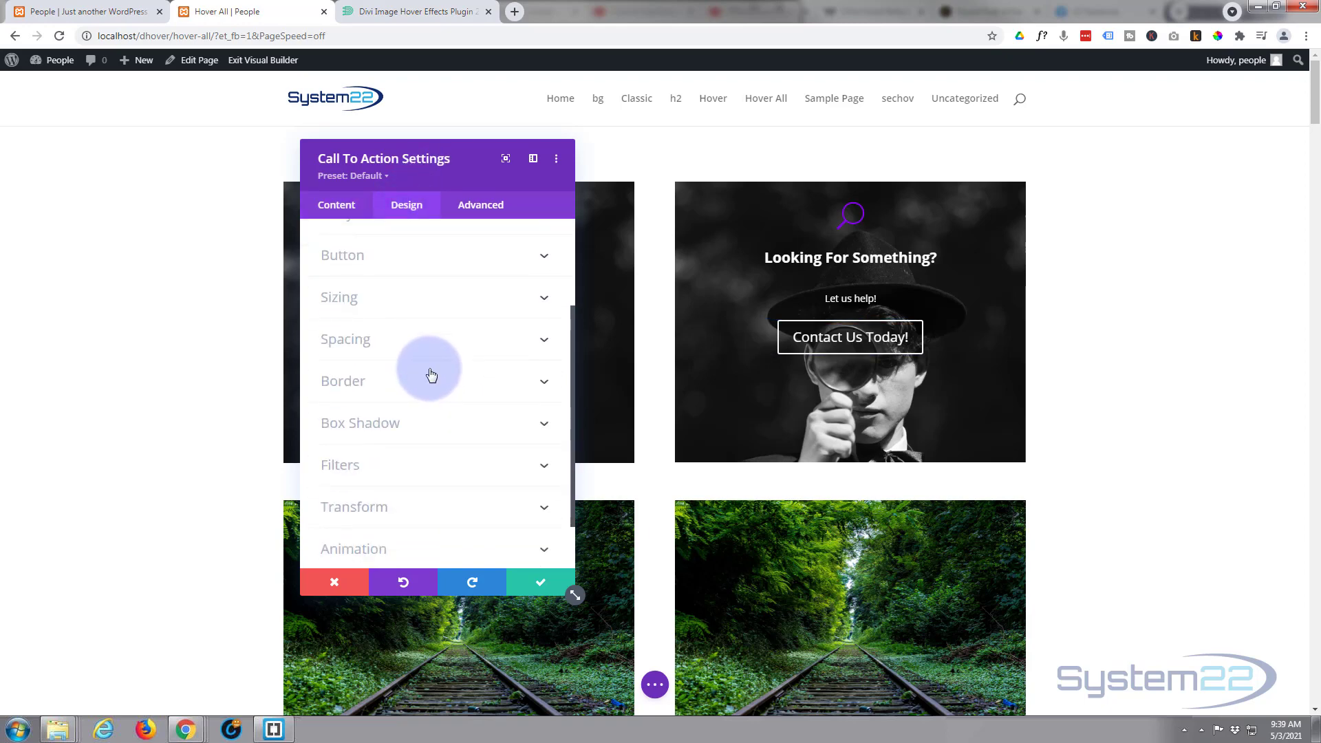
left_click(418, 442)
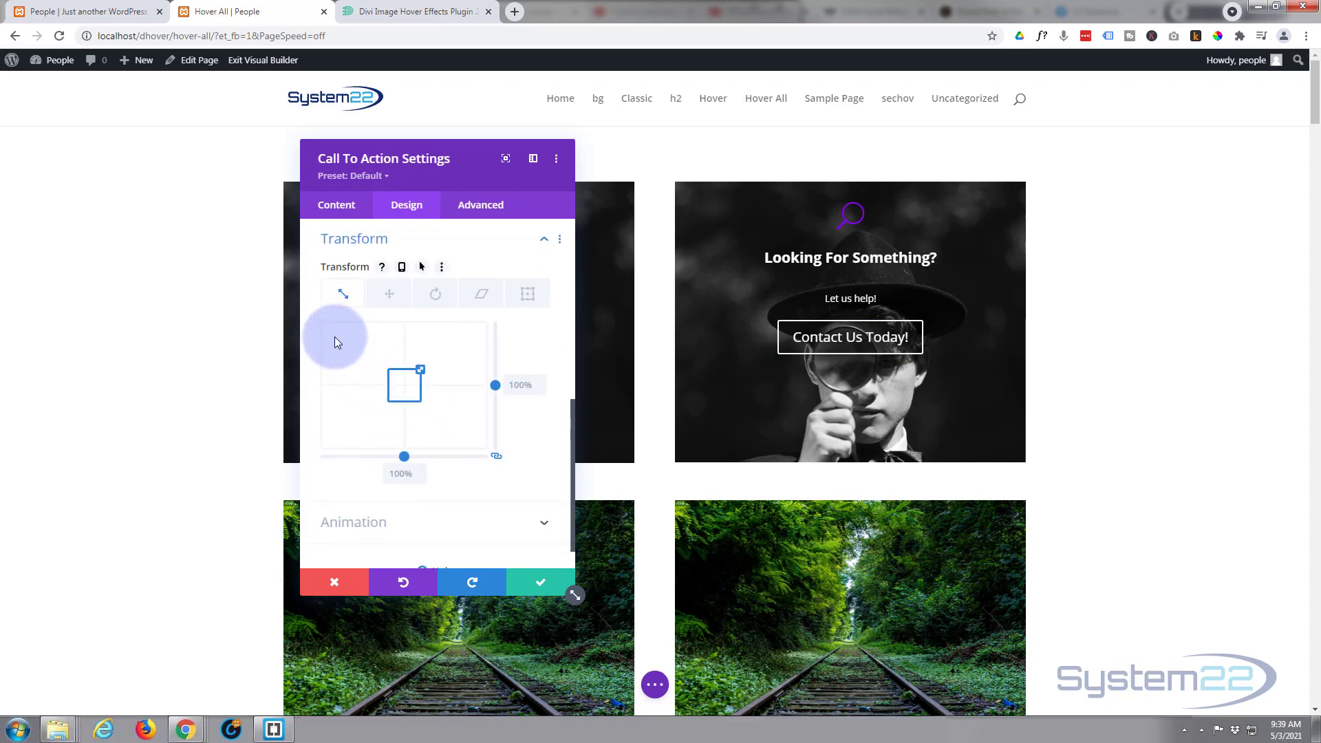
left_click(437, 295)
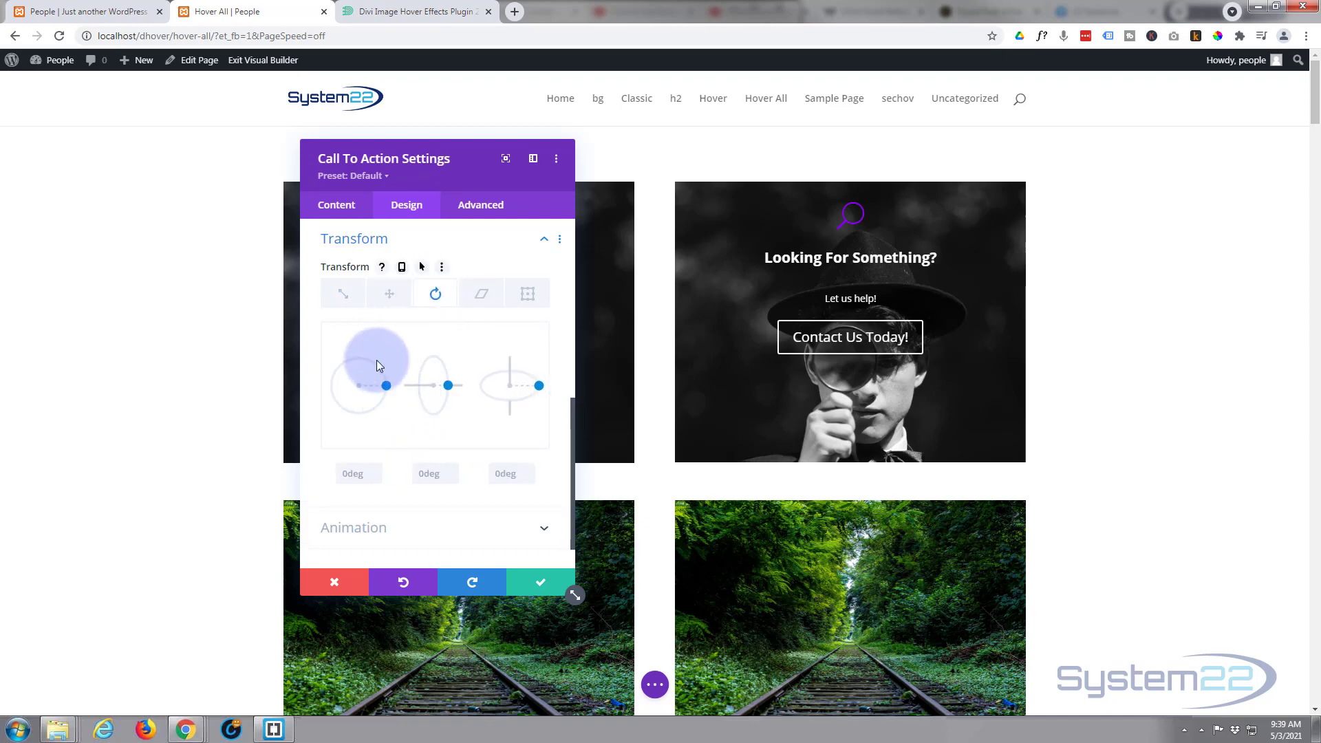
left_click_drag(377, 361, 387, 394)
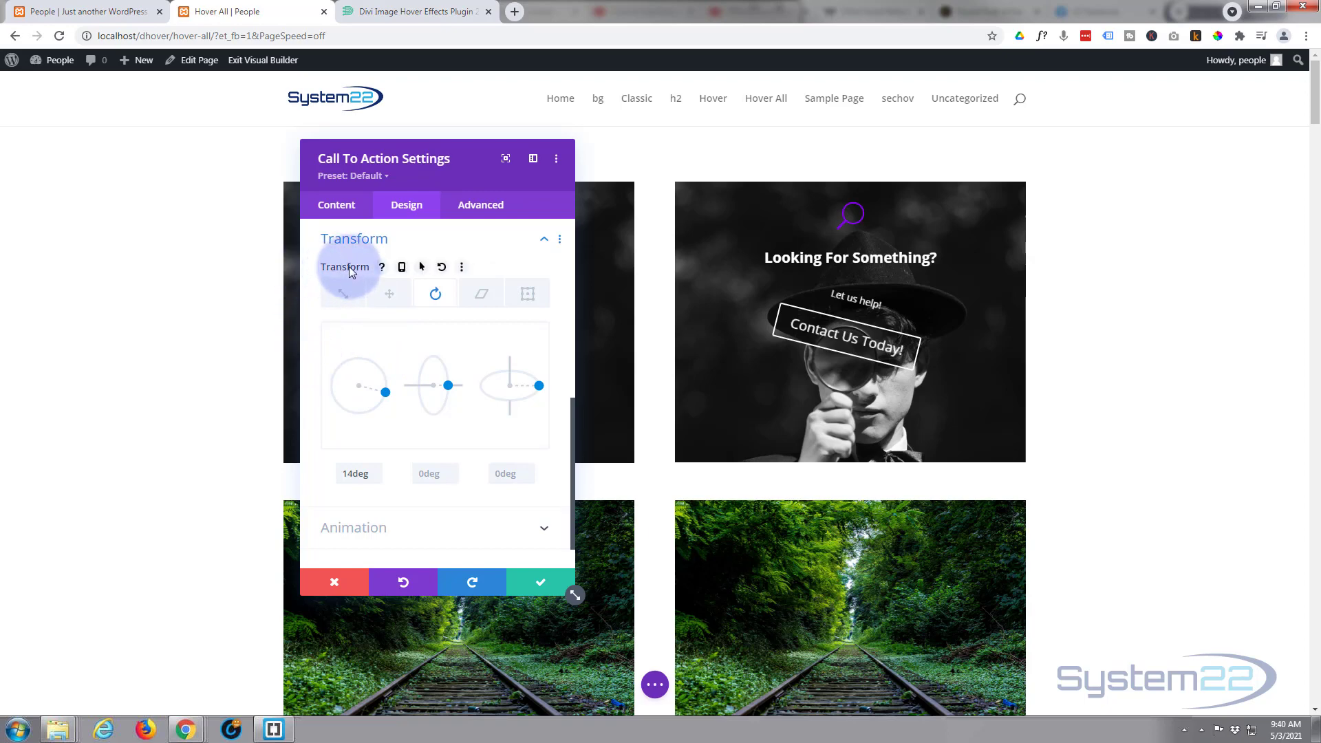
Enable hover values for the call to action's transform and set its hover rotation to 0deg
left_click(422, 267)
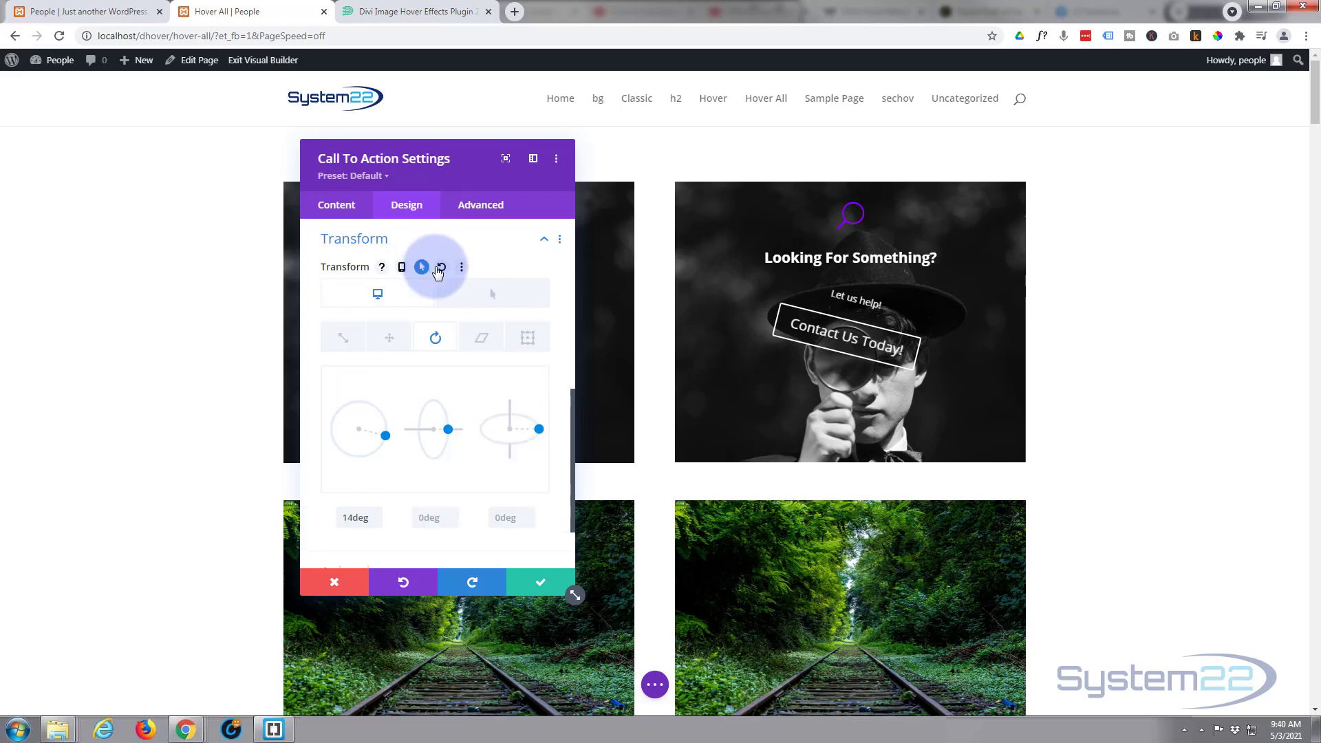
left_click(497, 301)
mouse_move(384, 435)
left_mouse_down()
mouse_move(336, 453)
mouse_move(319, 424)
mouse_move(363, 380)
mouse_move(392, 436)
left_mouse_up()
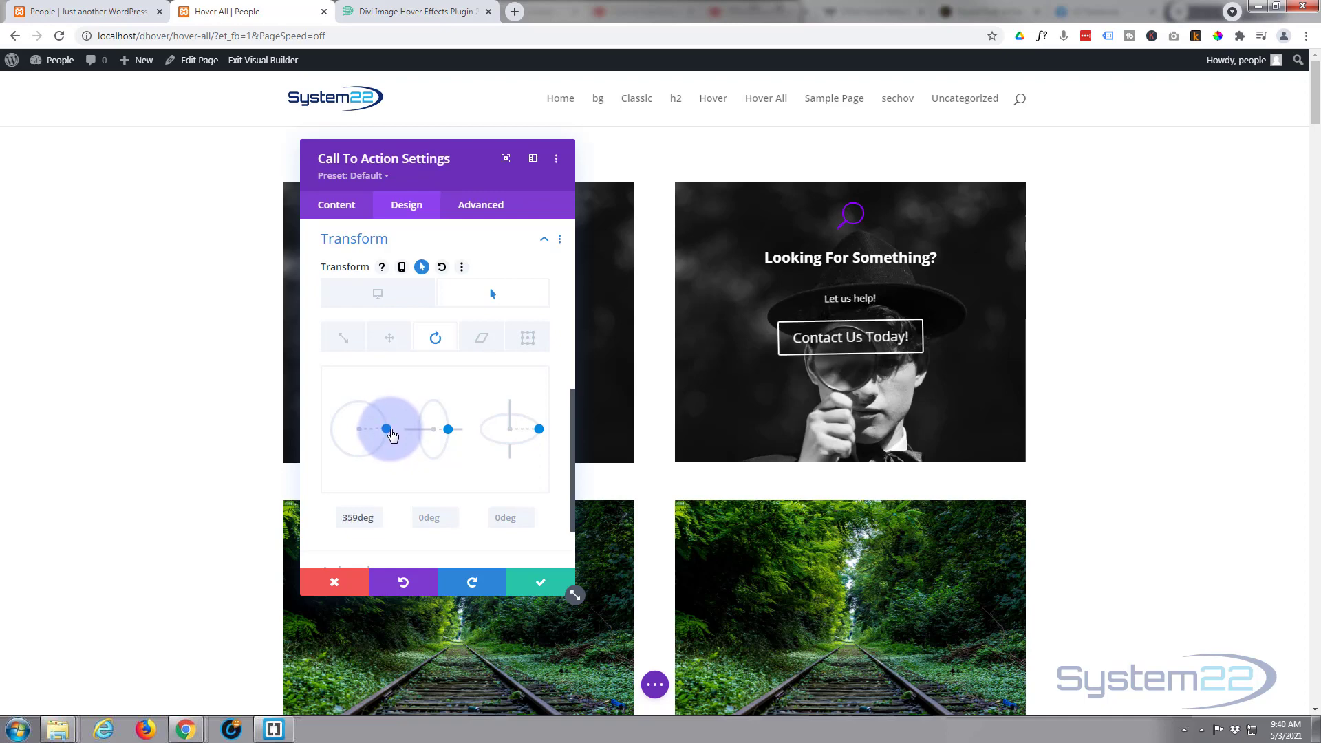
left_click(377, 524)
left_click(377, 514)
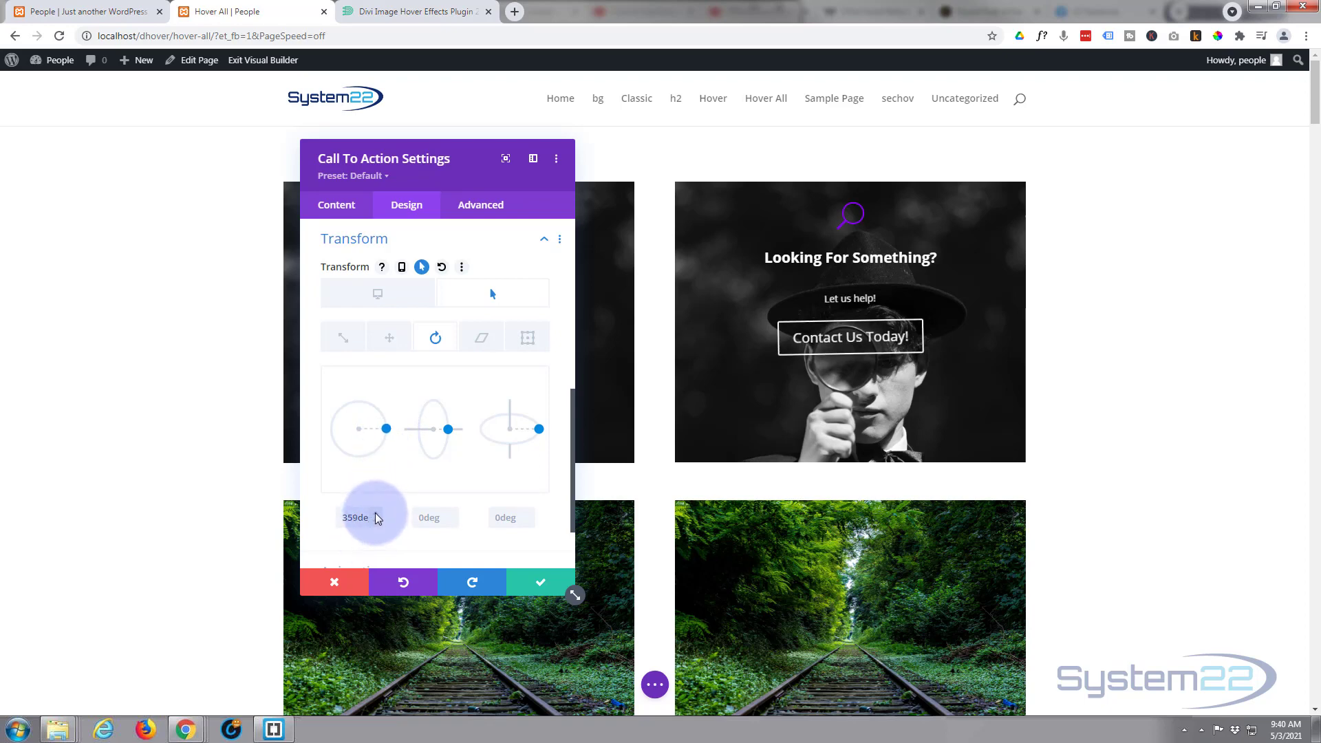
left_click(377, 514)
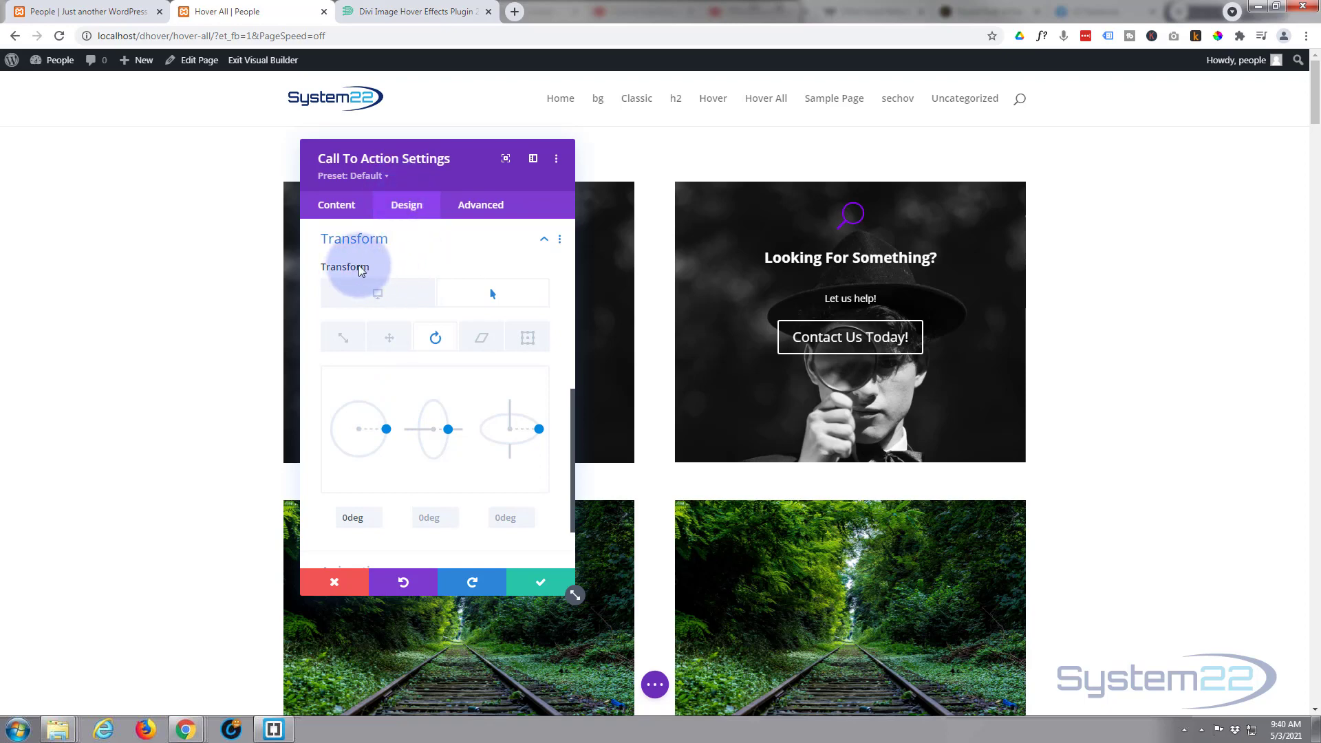
Enable hover values for the call to action's opacity filter and set its desktop opacity to 0%
left_click(447, 248)
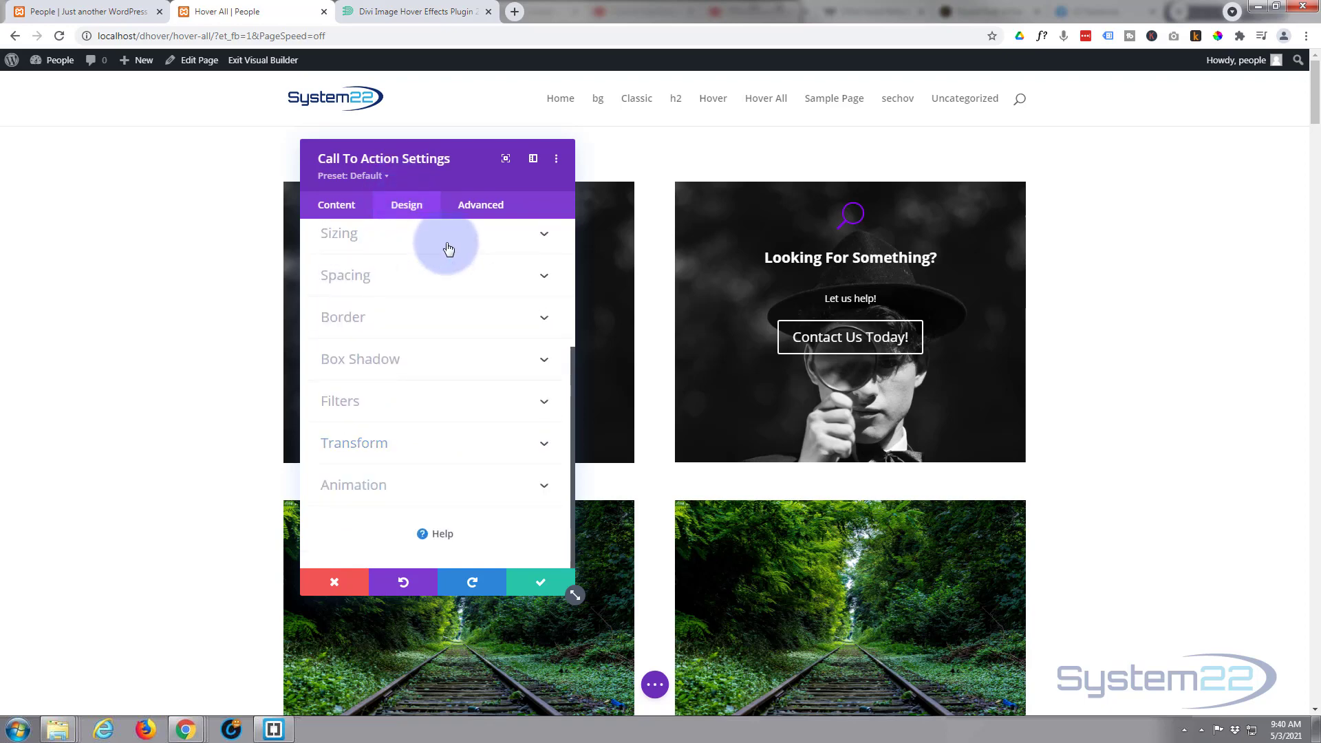
left_click(427, 416)
scroll(442, 307, "down", 2)
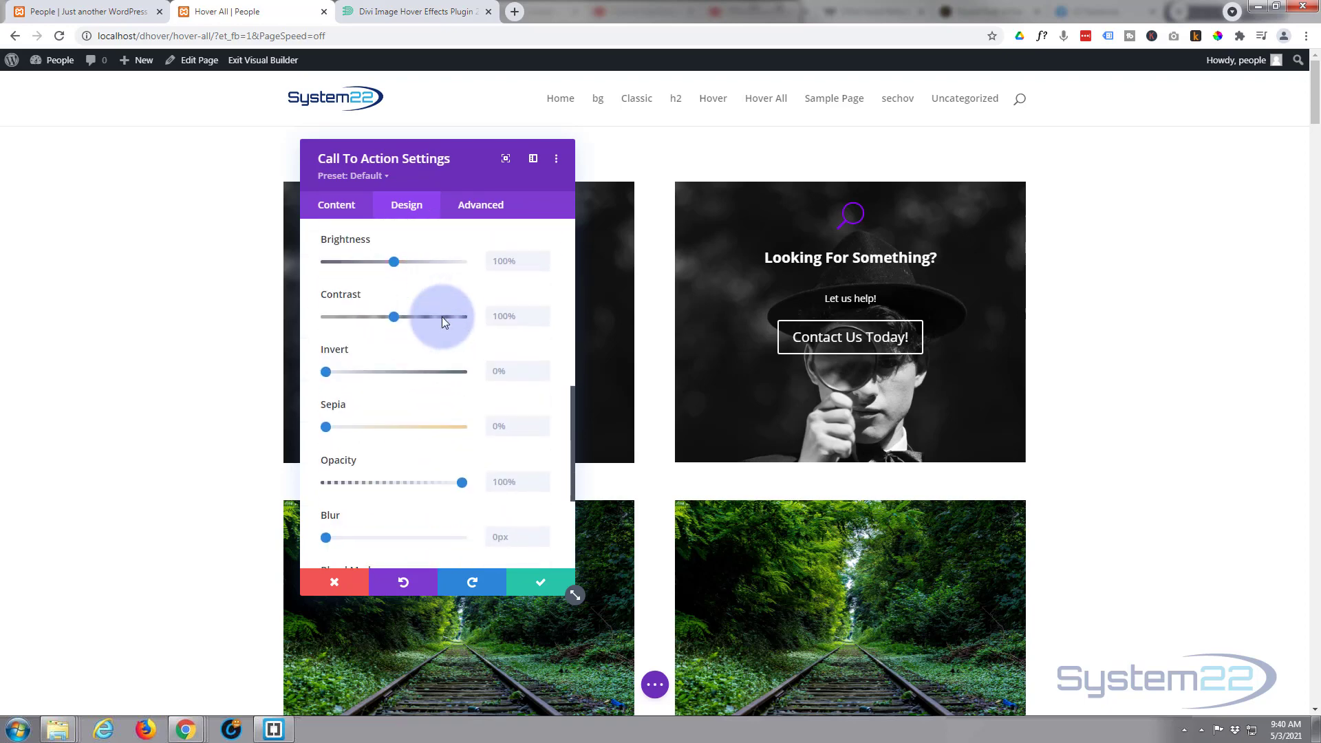
scroll(442, 318, "down", 2)
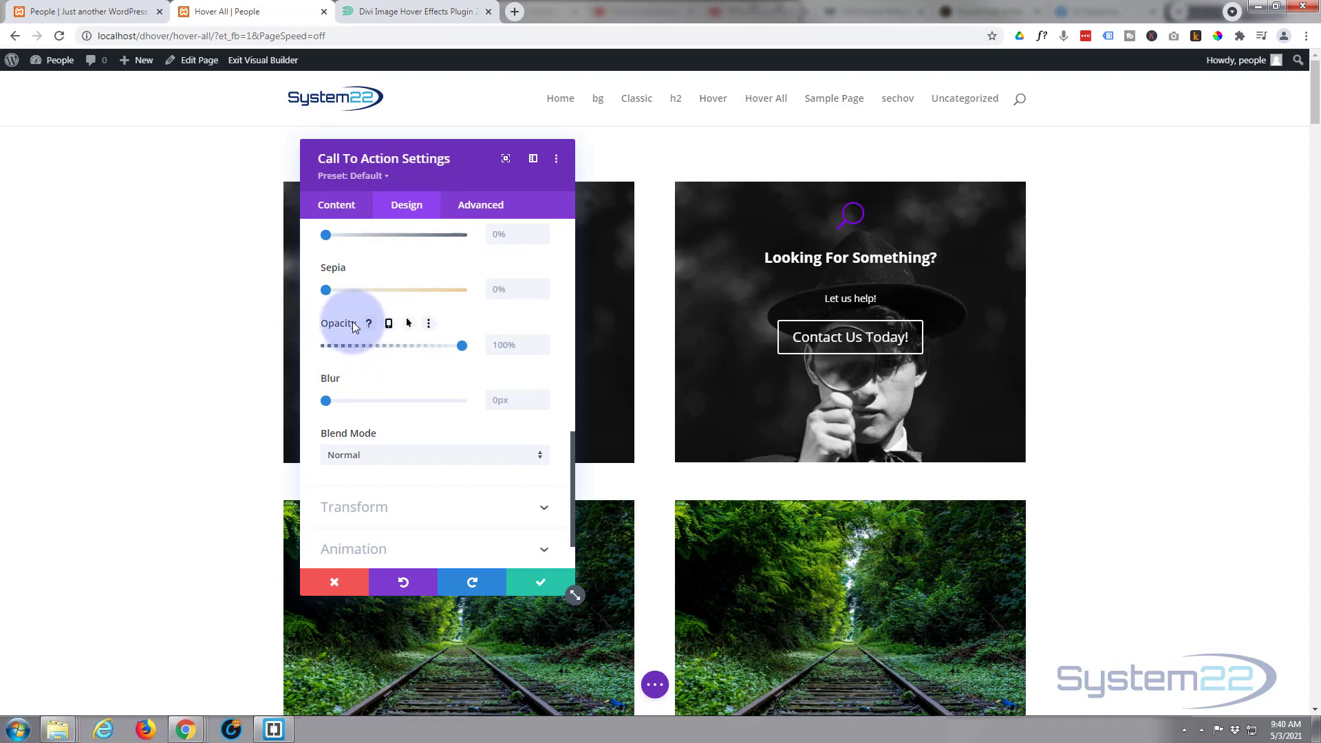
left_click(409, 325)
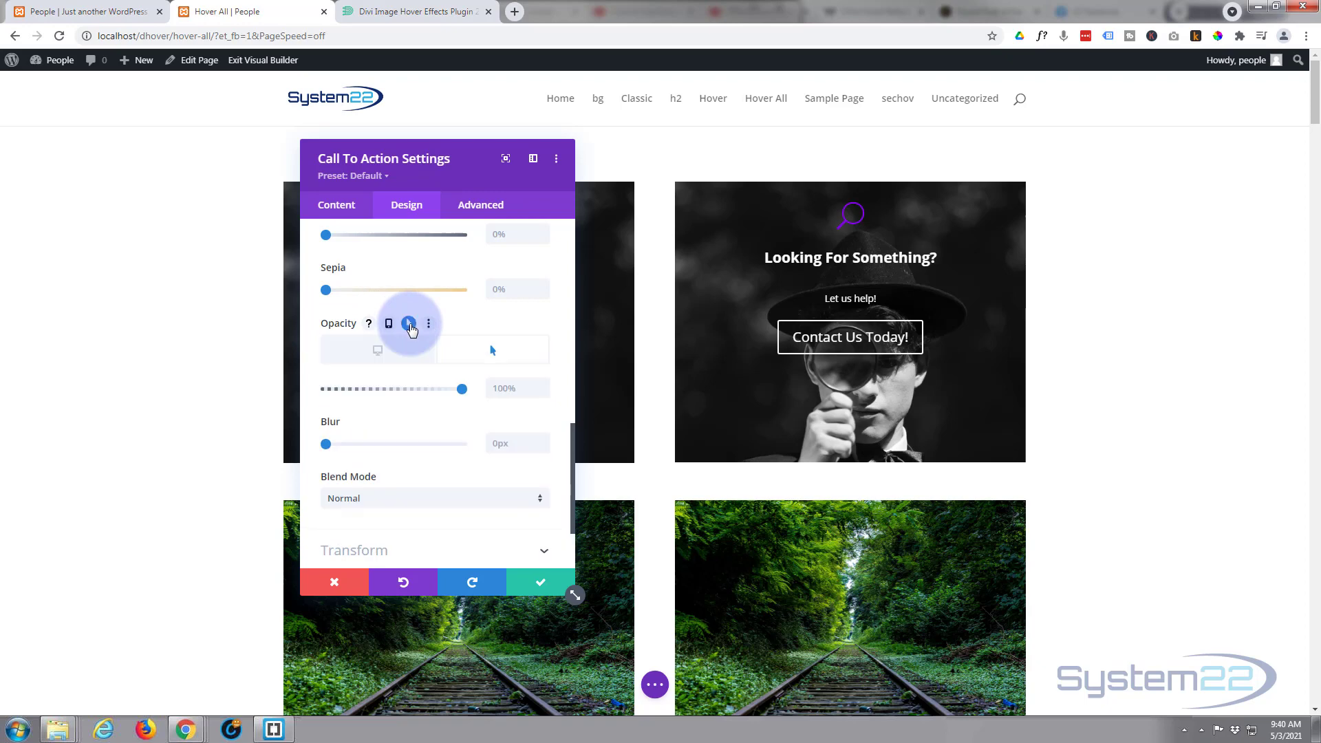
left_click(398, 355)
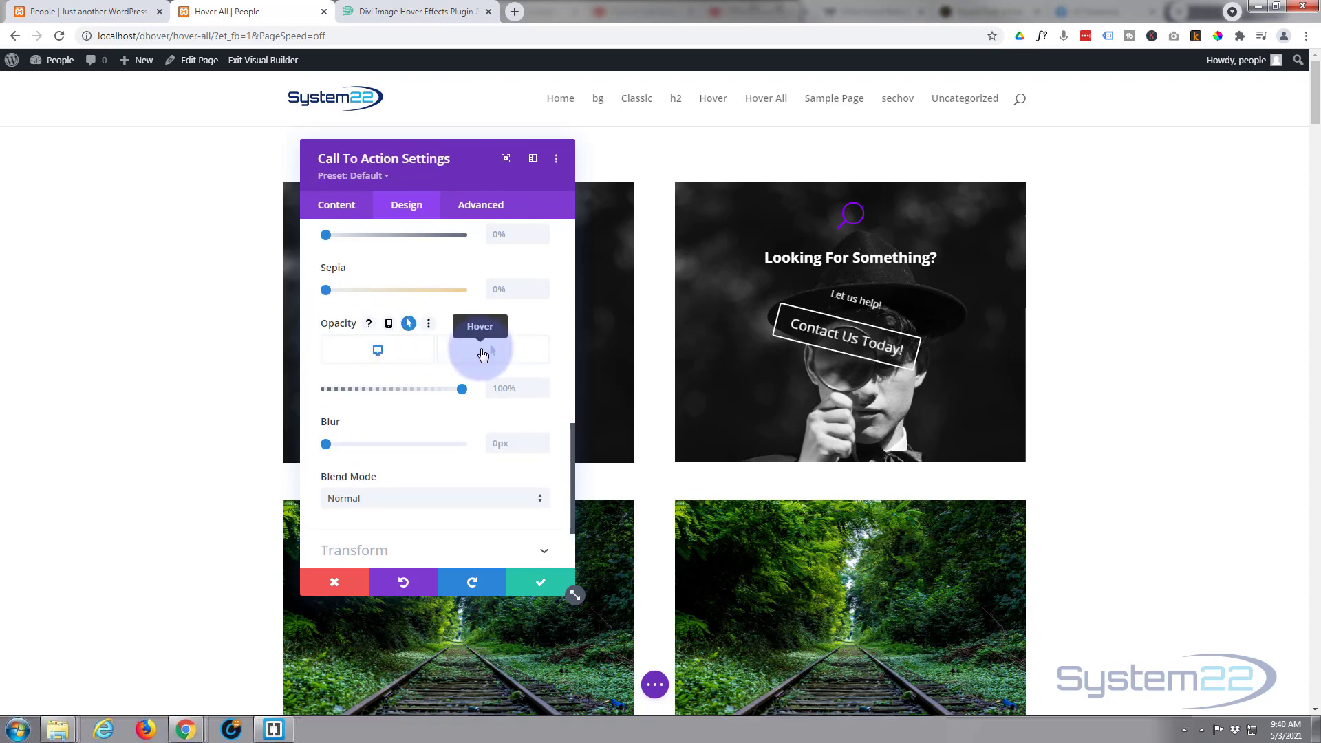
left_click(484, 355)
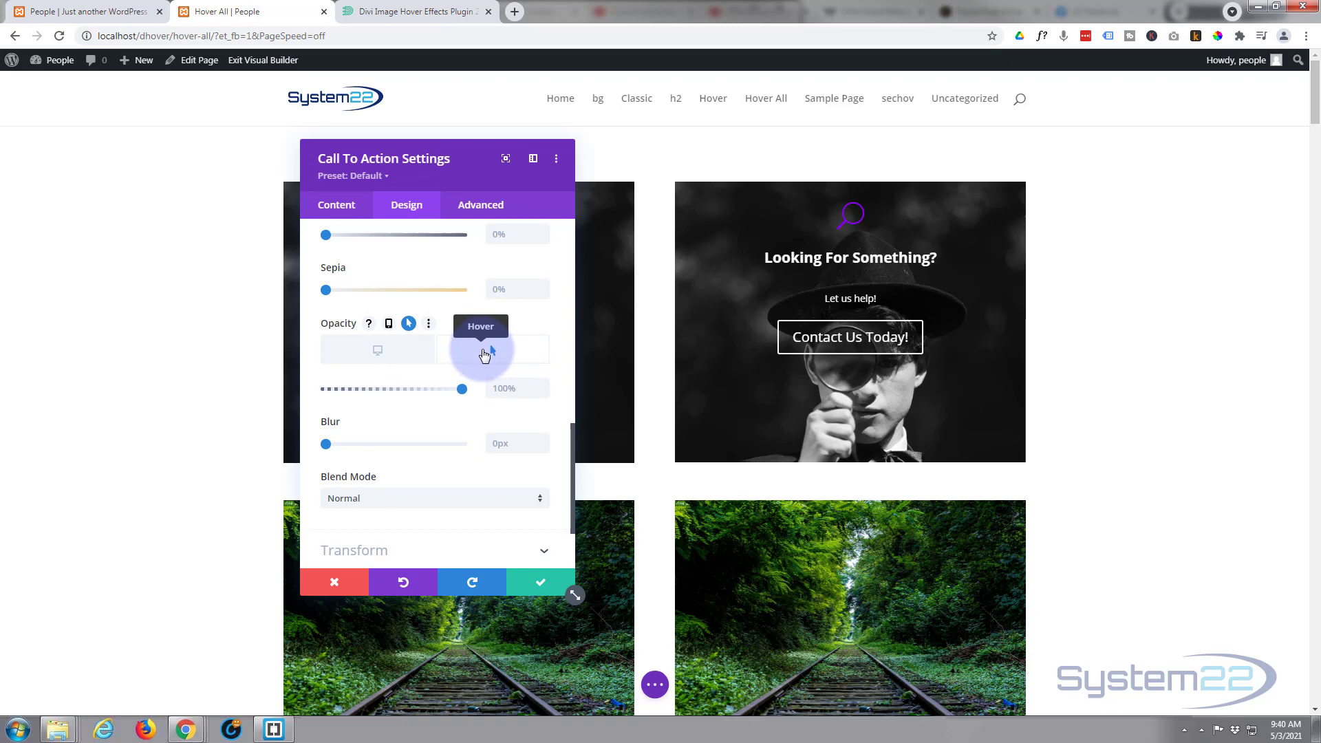
left_click(510, 390)
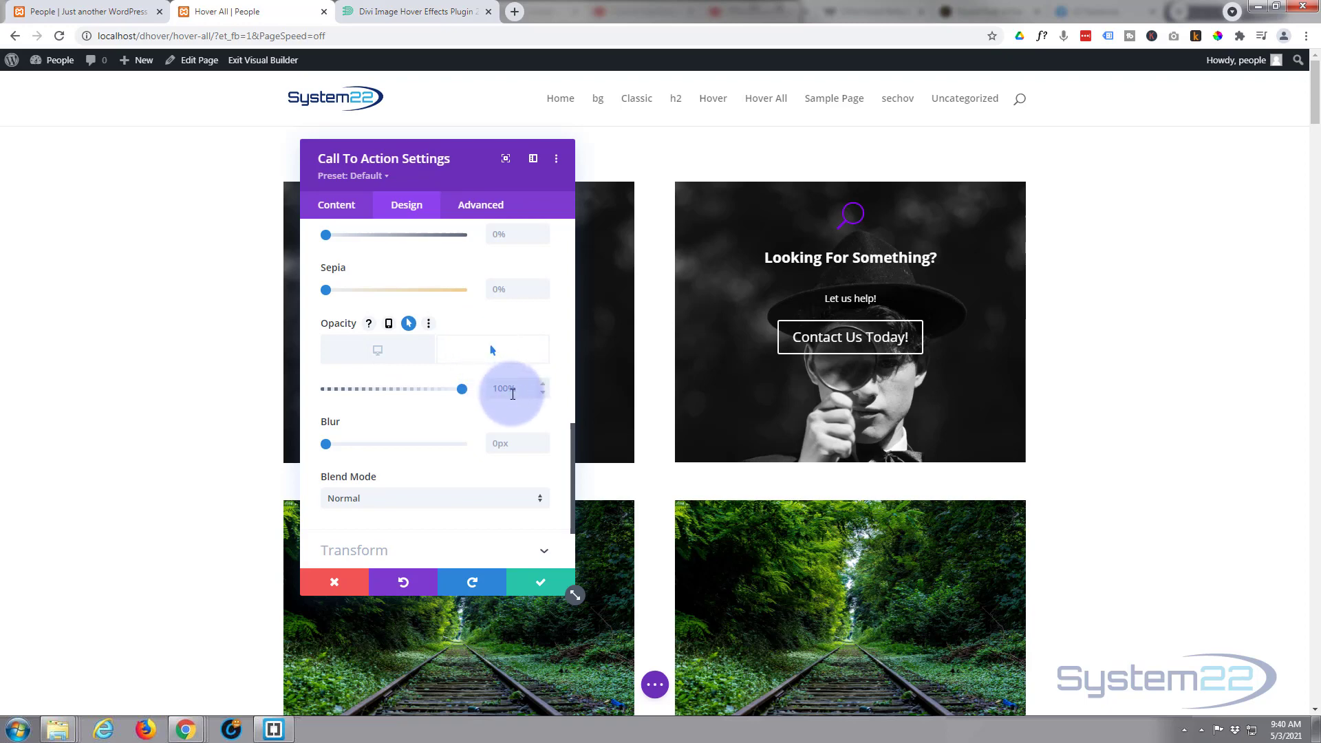
left_click(383, 359)
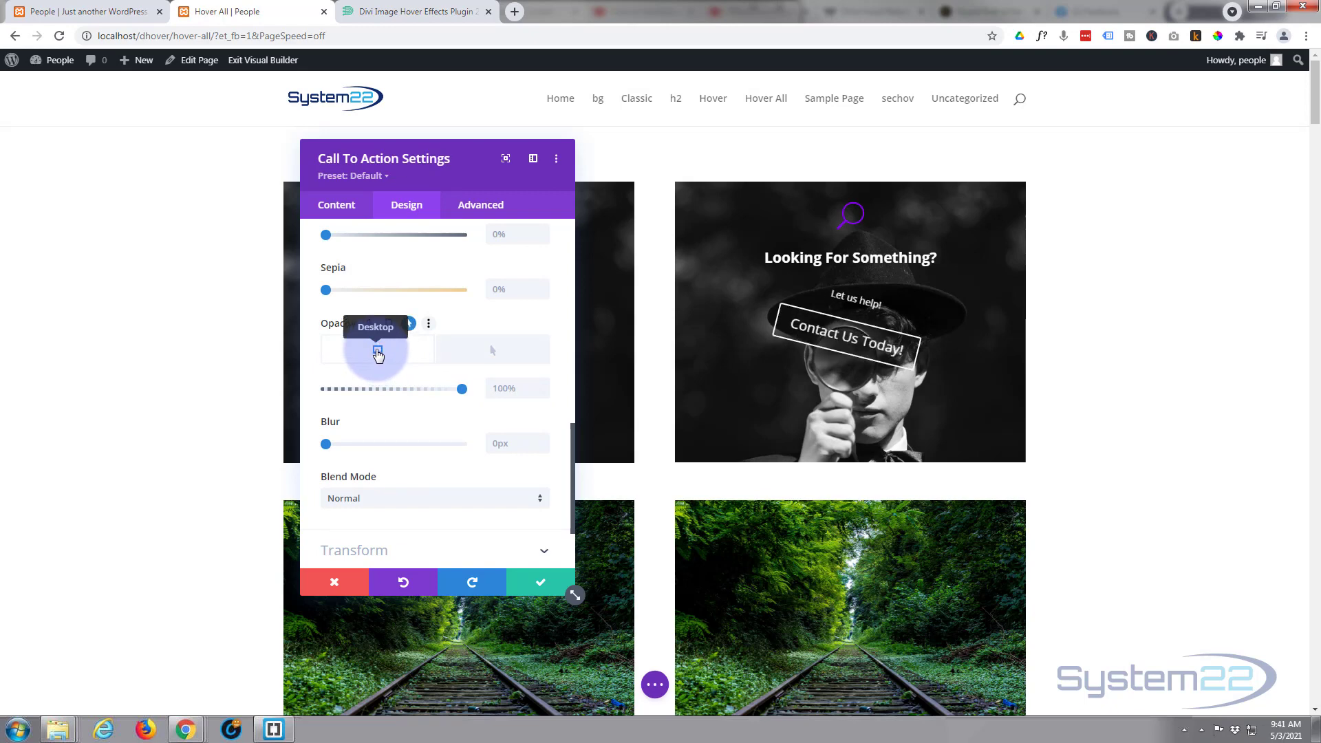
left_click_drag(462, 389, 394, 389)
left_click_drag(307, 389, 301, 389)
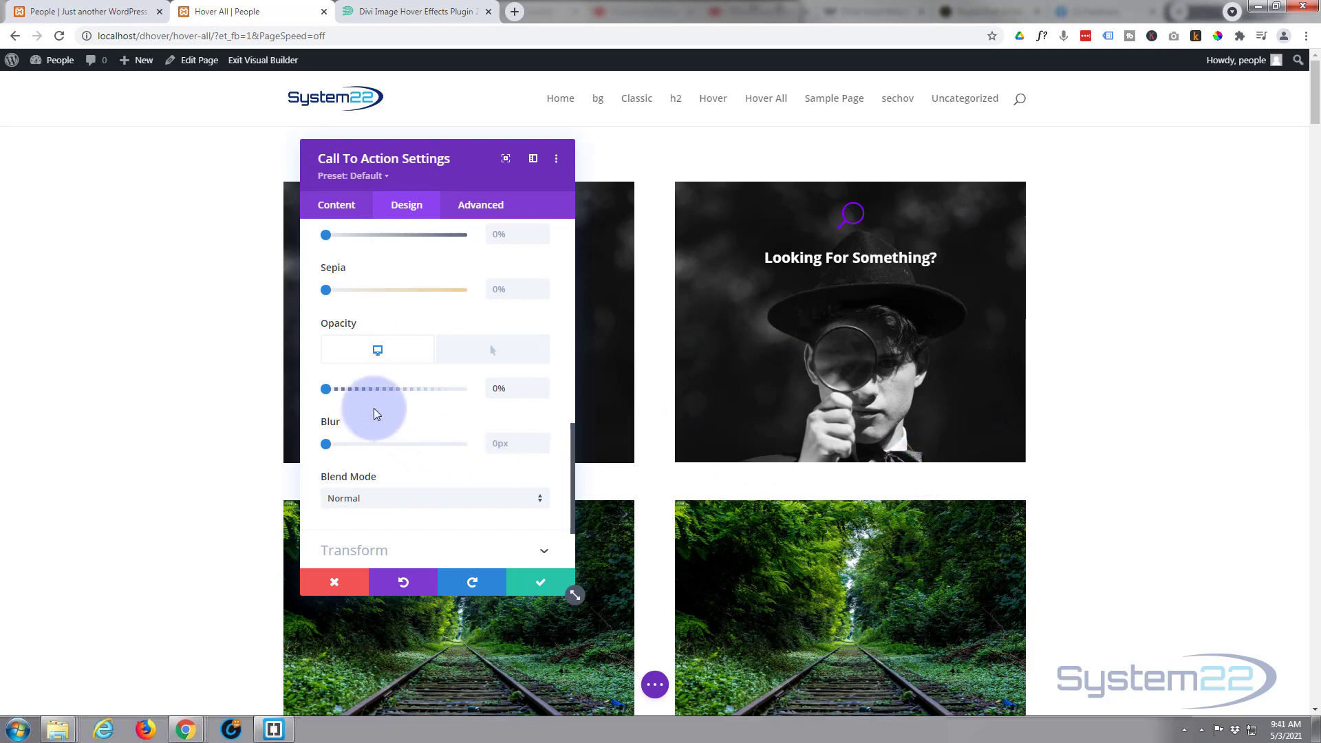
Set the call to action's hover opacity to 100% and compare its desktop and hover states
left_click(493, 350)
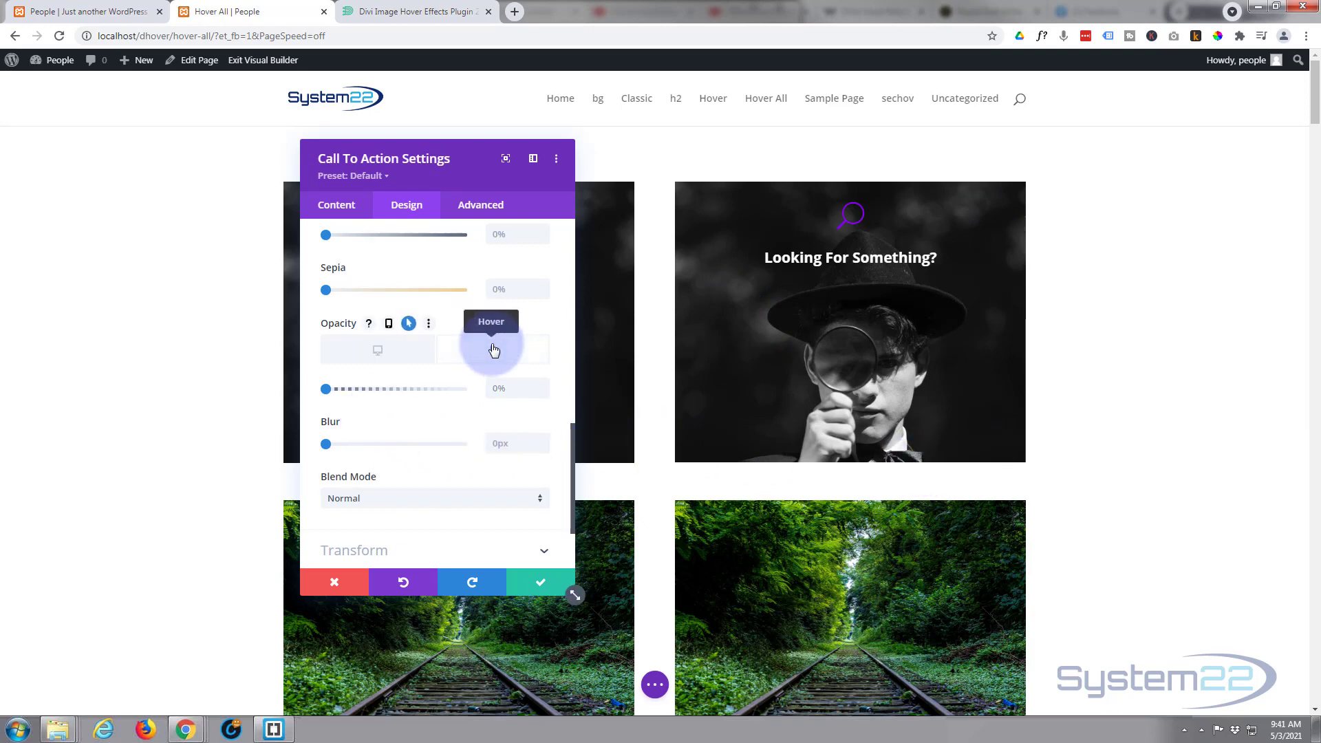
left_click_drag(328, 389, 462, 389)
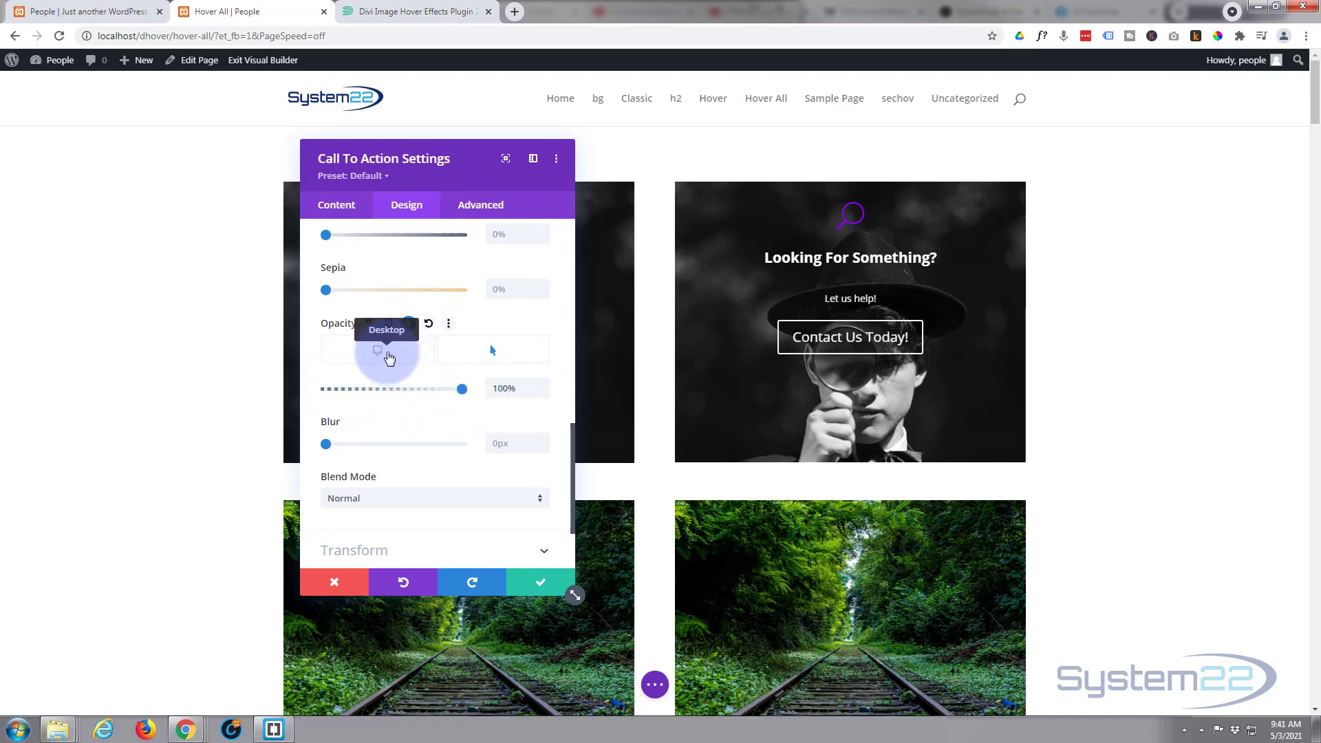
left_click(390, 358)
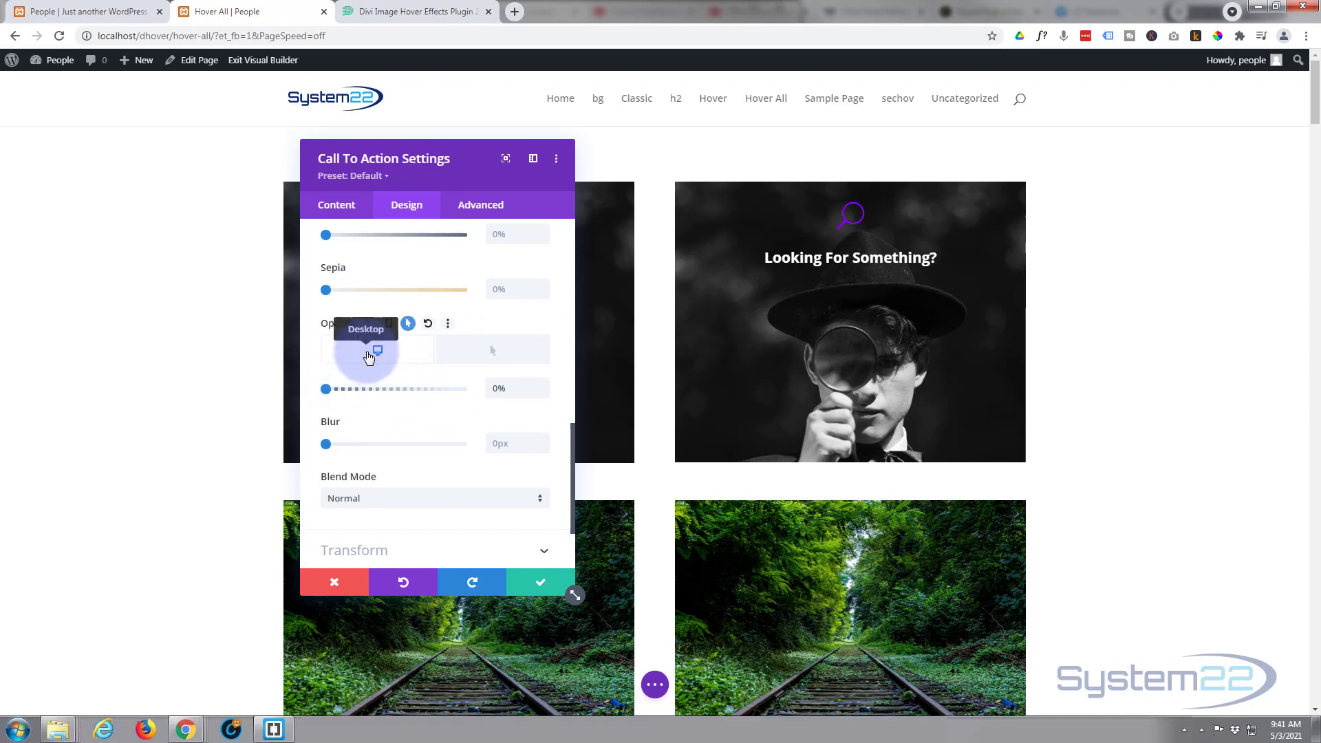
left_click(491, 357)
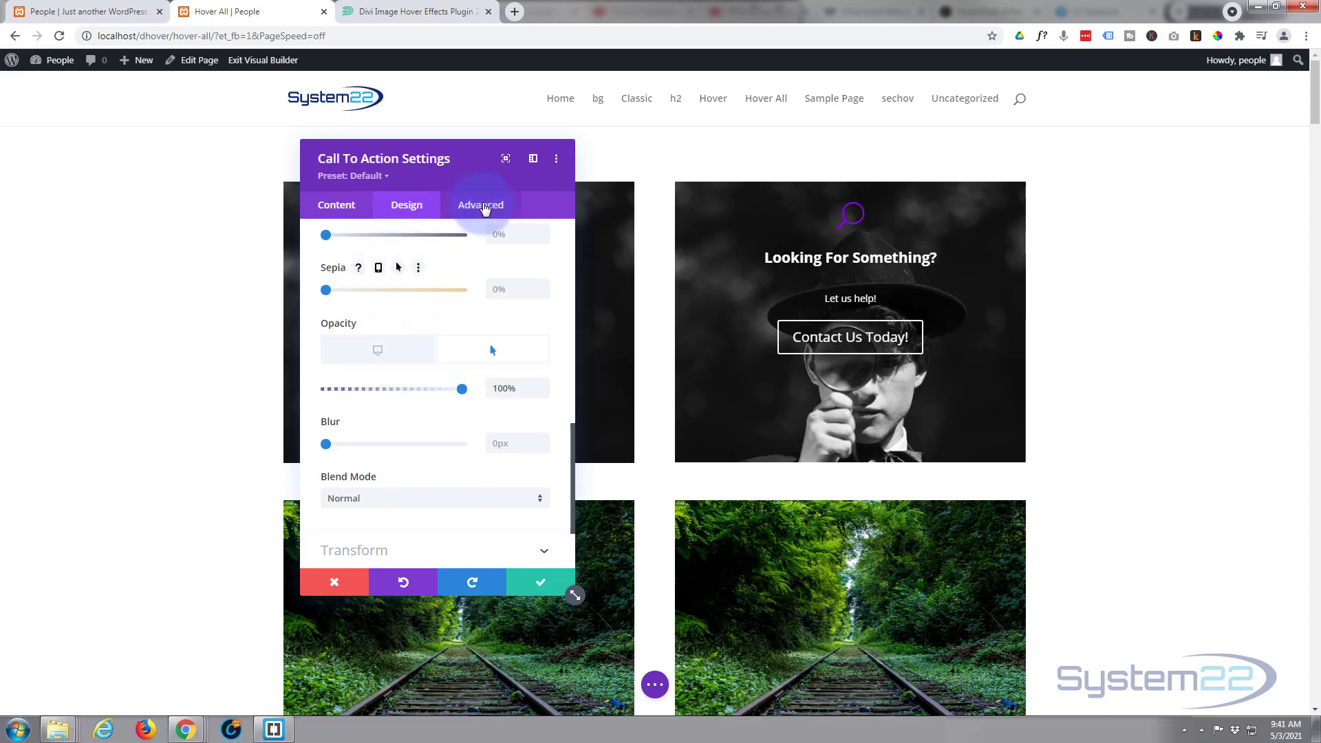
Set the call to action's transition duration to 750ms and its speed curve to Ease-In-Out, and save the module settings
left_click(484, 210)
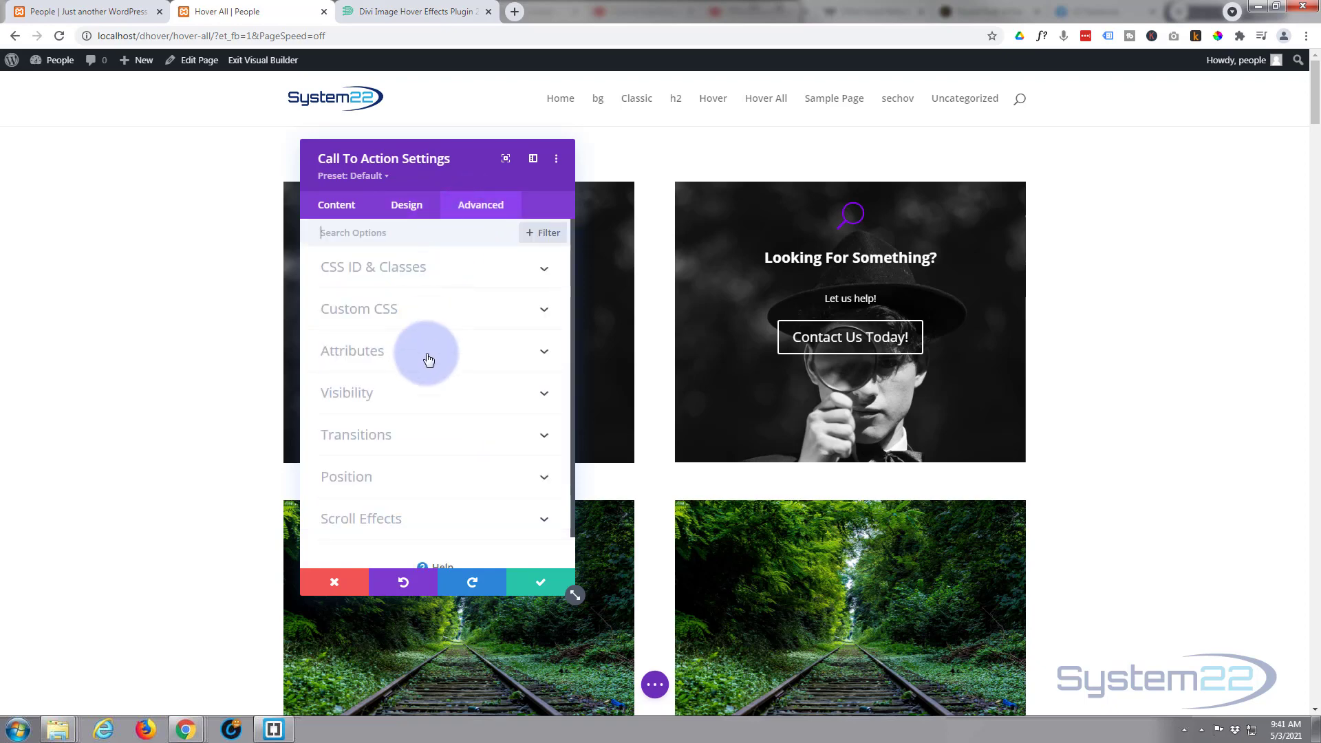
left_click(421, 442)
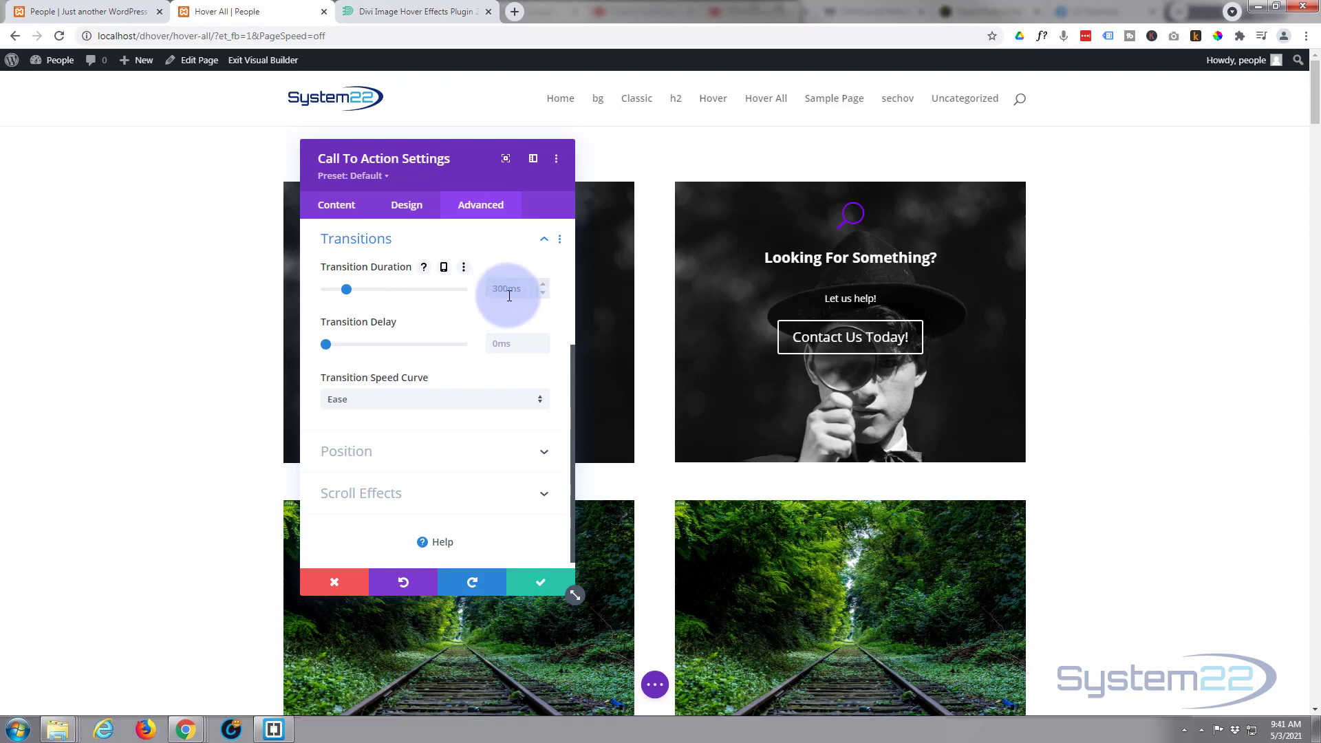
left_click_drag(348, 292, 380, 293)
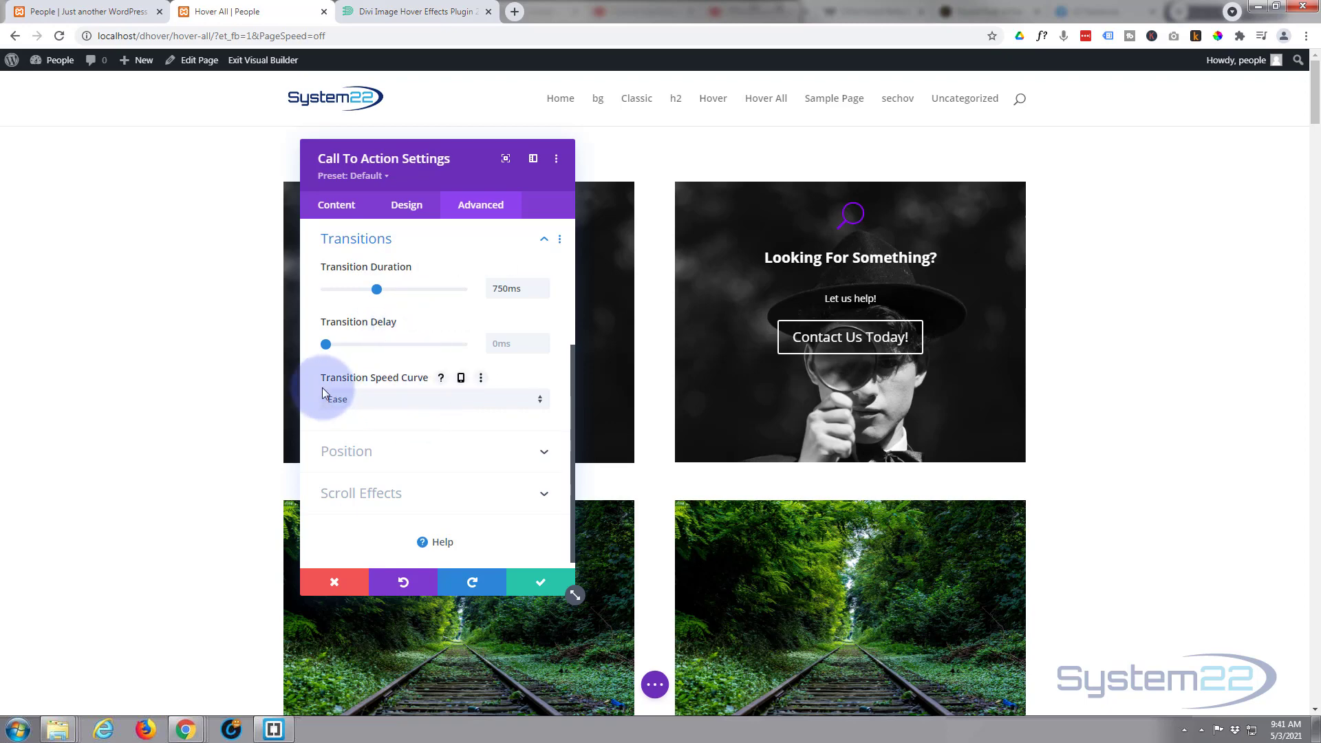
left_click(429, 410)
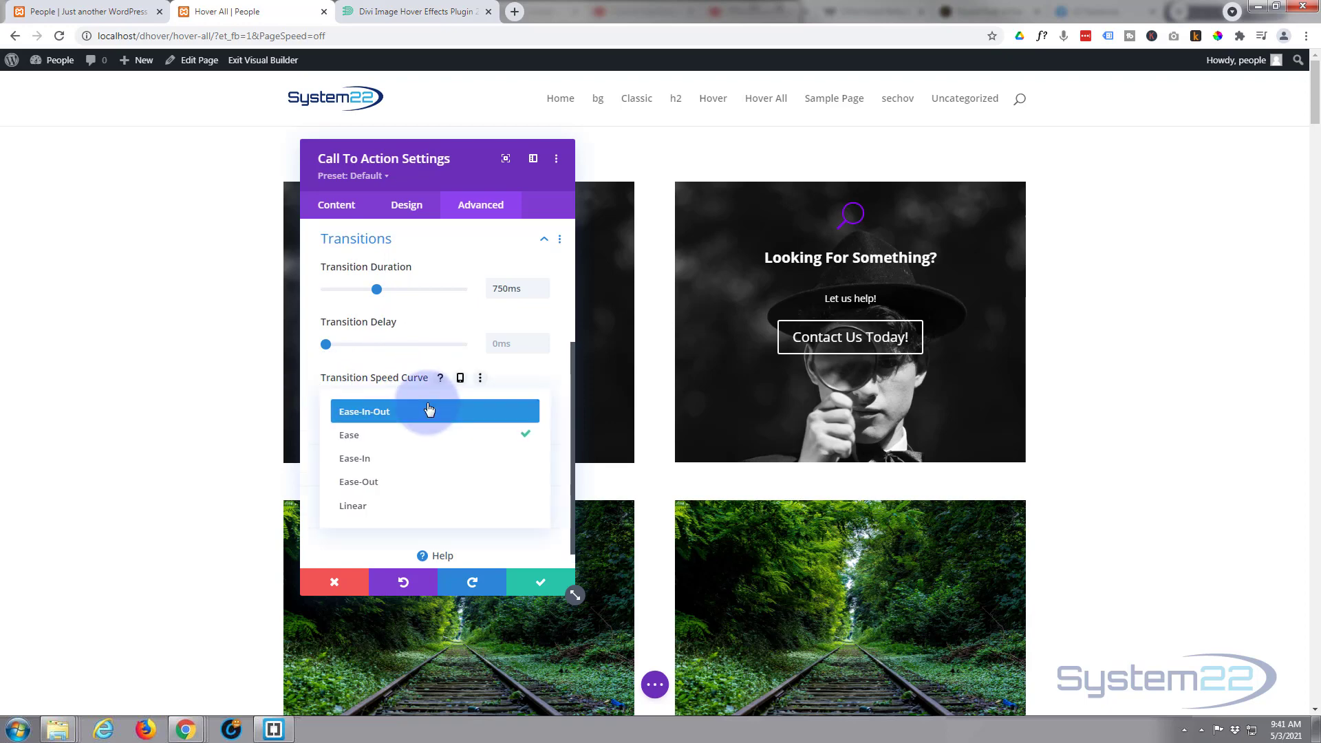
left_click(387, 416)
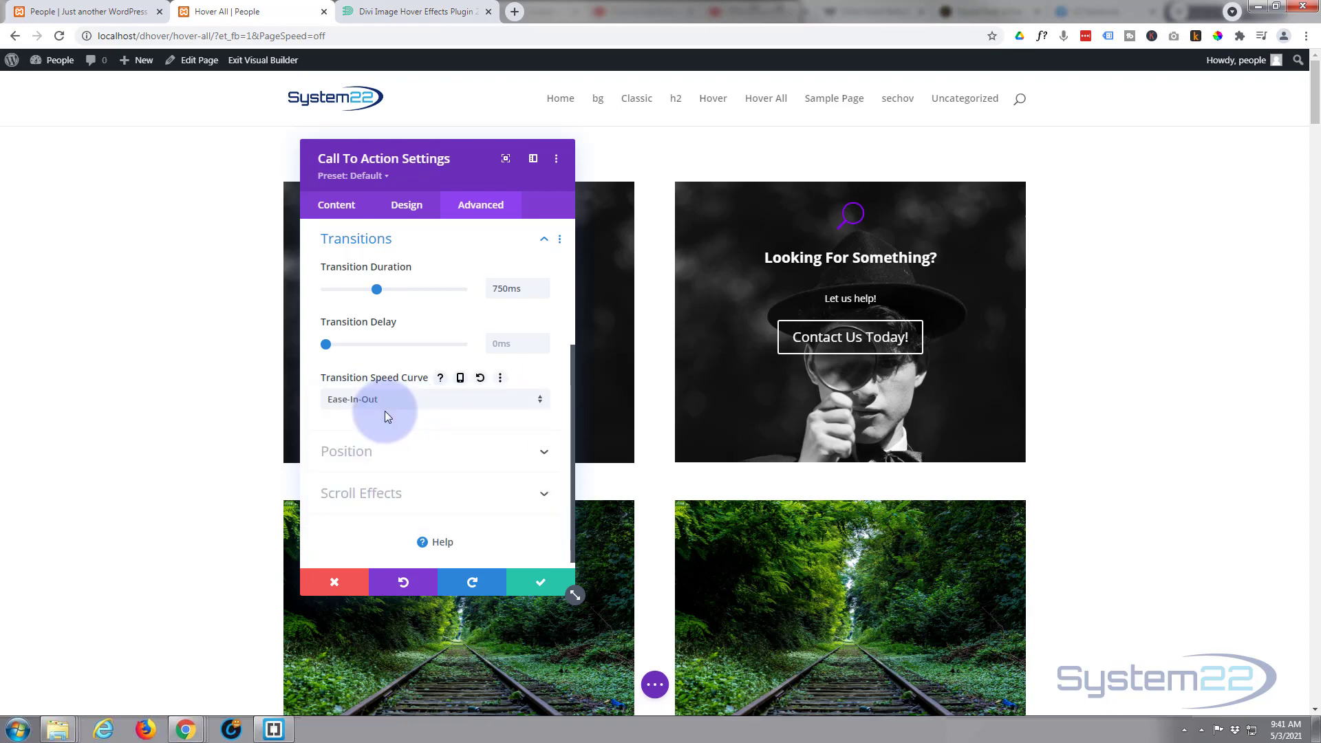
left_click(536, 585)
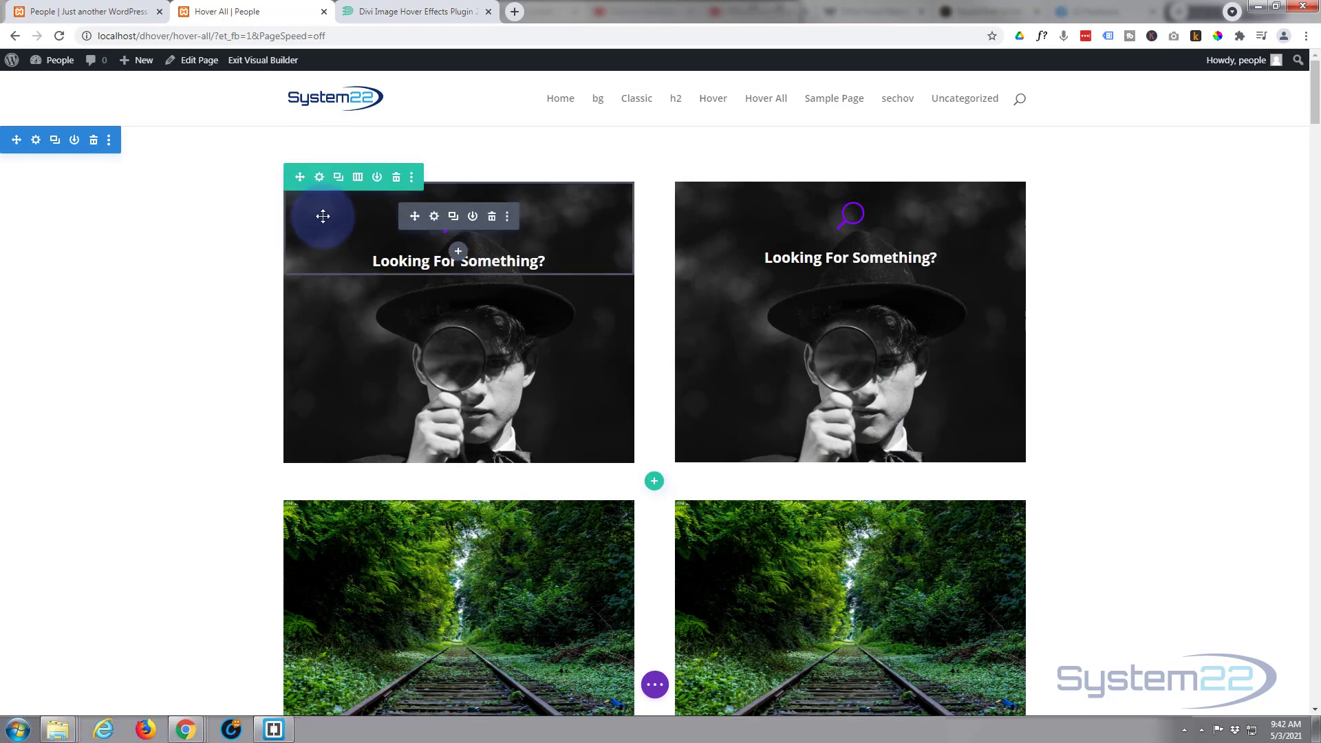
Enable hover values for the second column's background and set its hover color to black at 0.71 opacity, rgba(0,0,0,0.71)
left_click(319, 178)
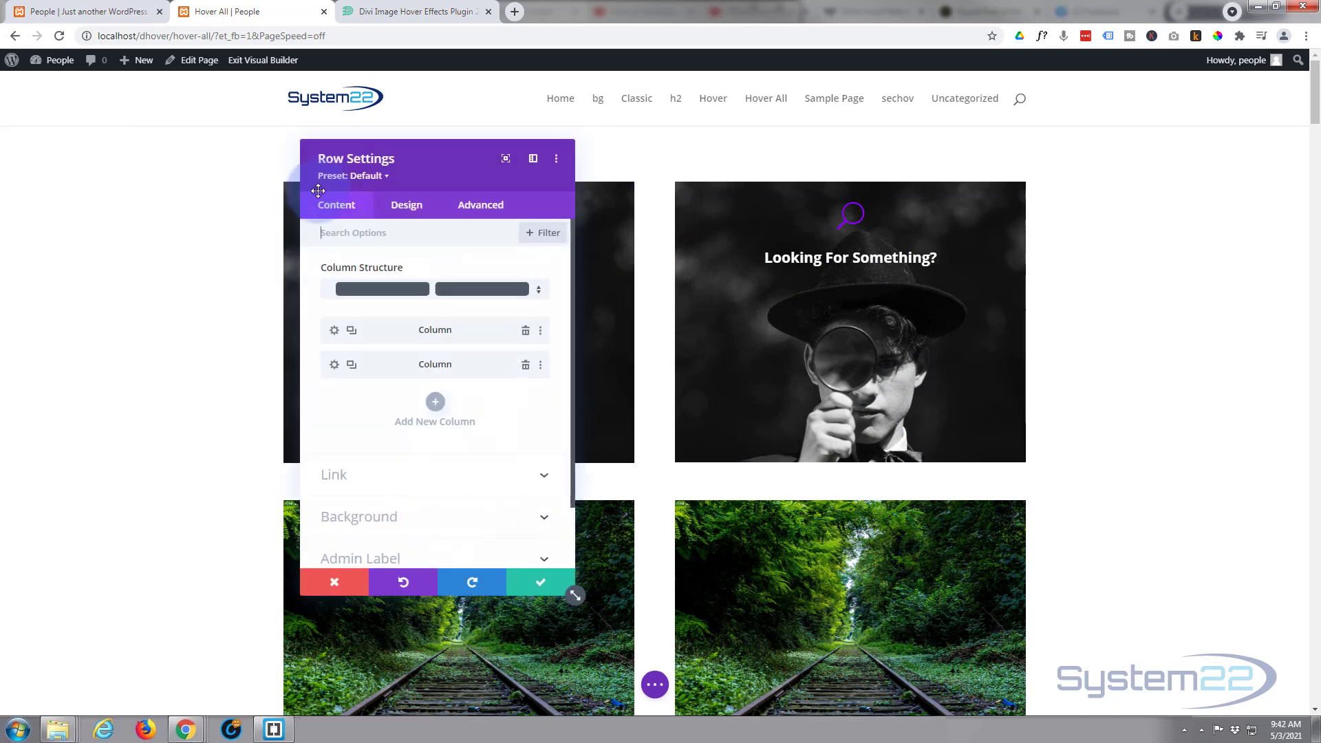
left_click(334, 367)
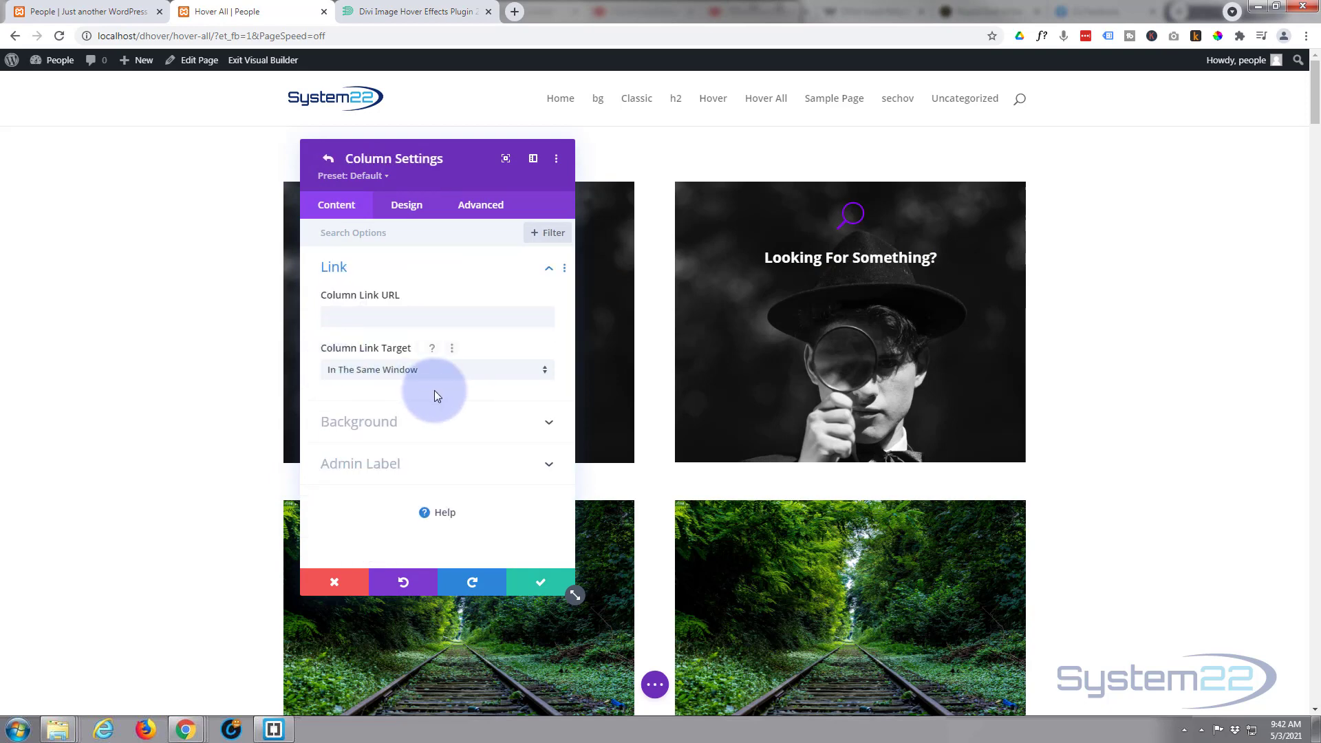
left_click(443, 413)
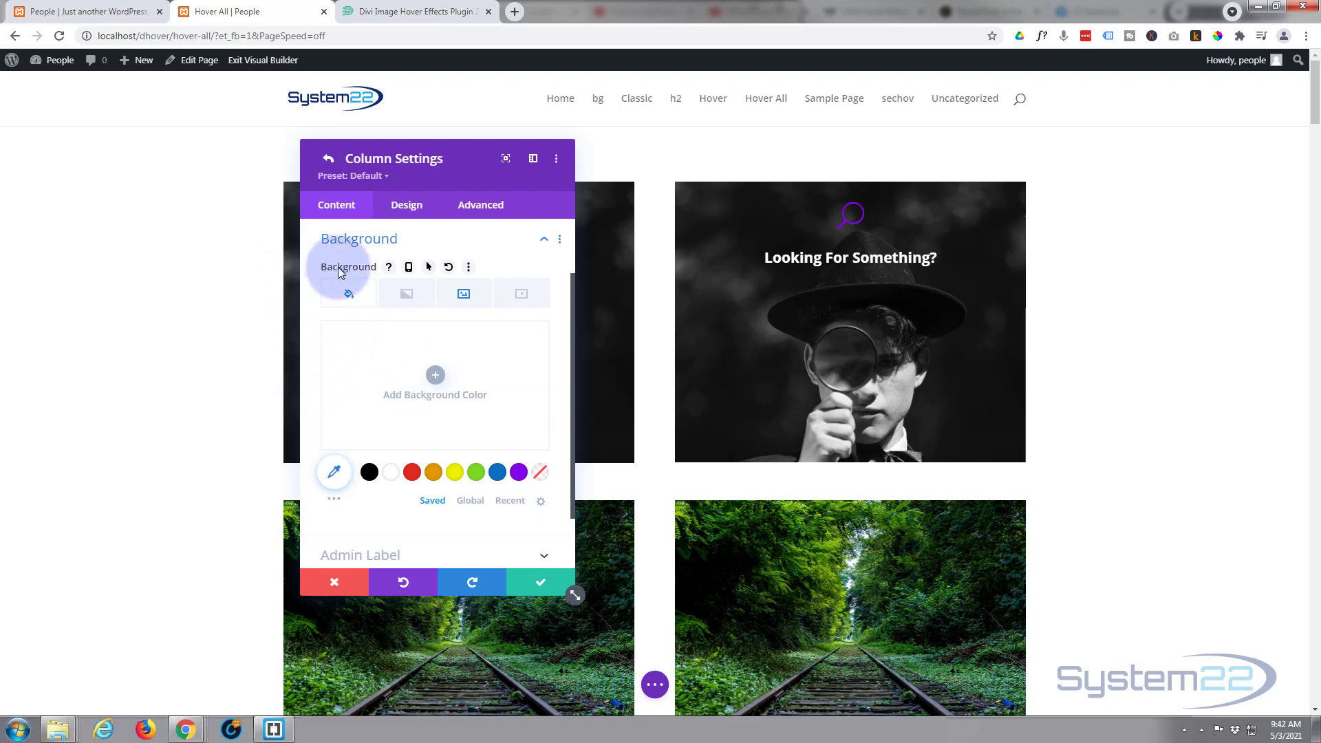
left_click(428, 267)
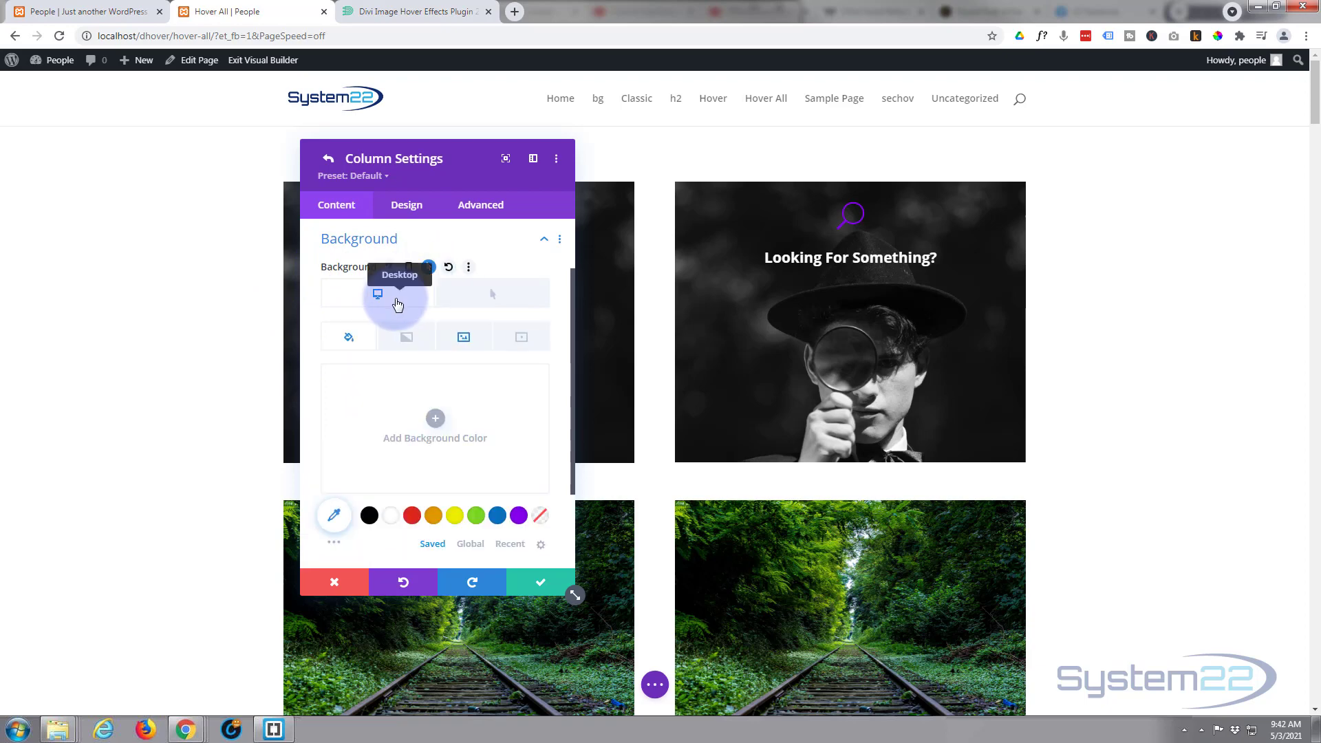
left_click(497, 297)
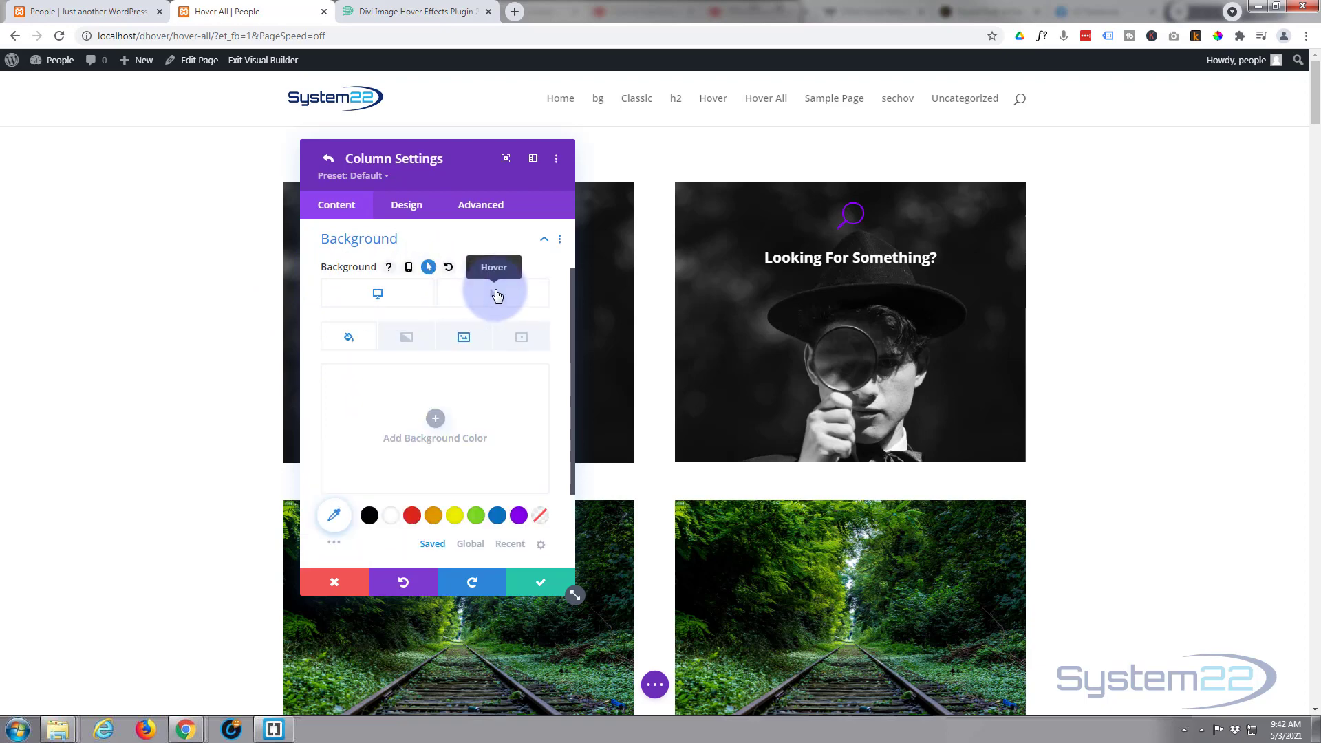
left_click(370, 515)
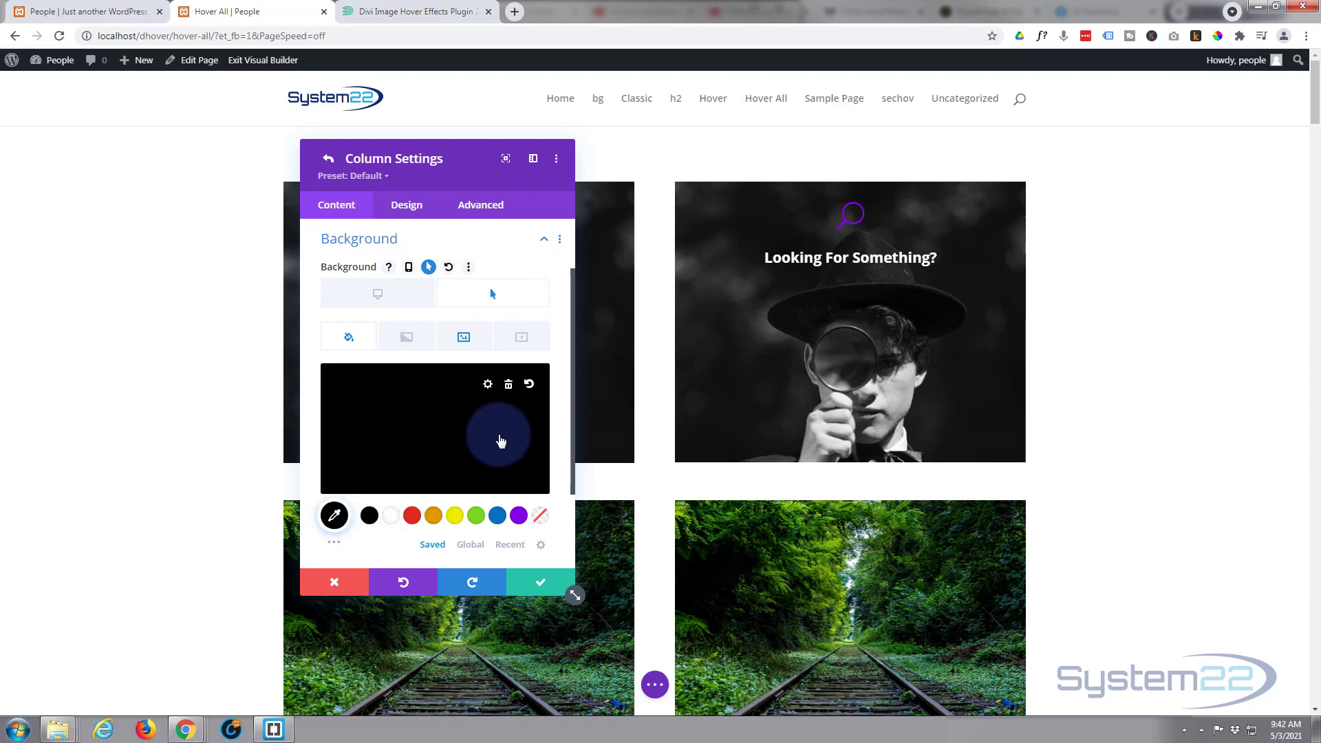
left_click(482, 439)
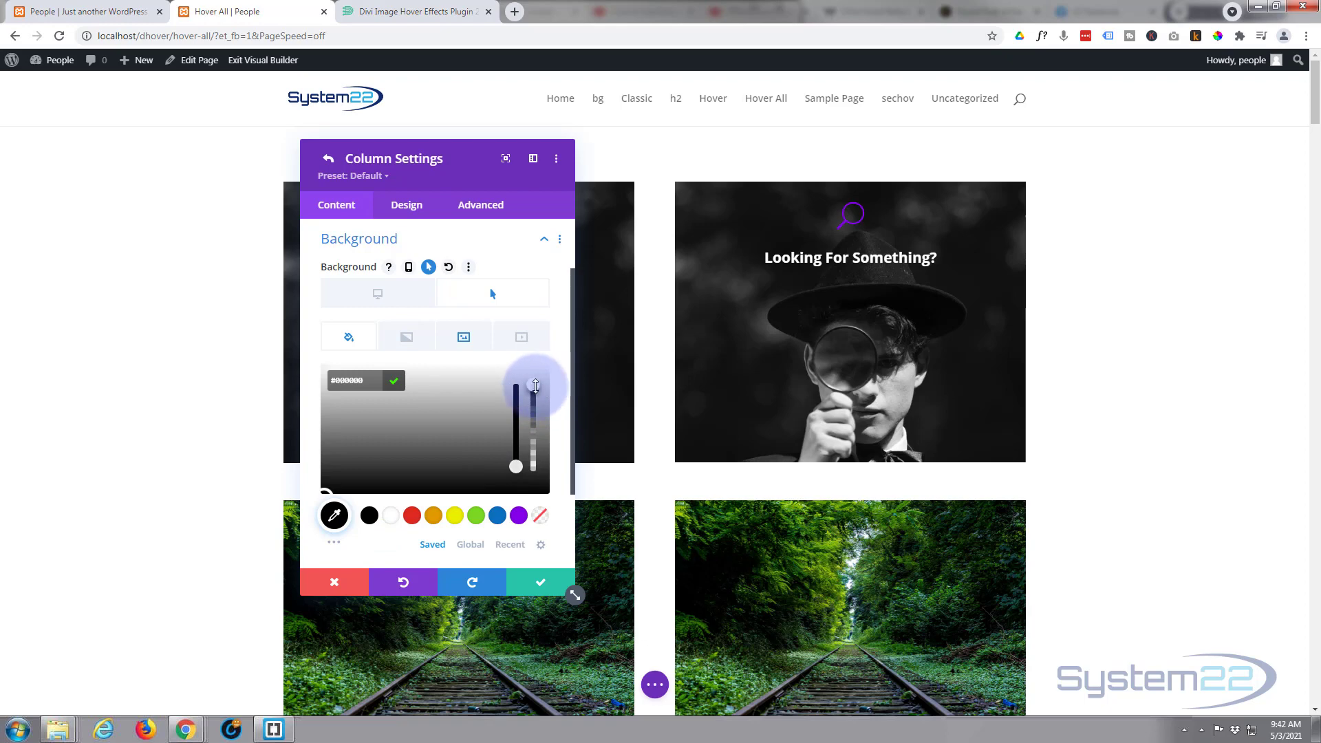
left_click_drag(535, 386, 537, 422)
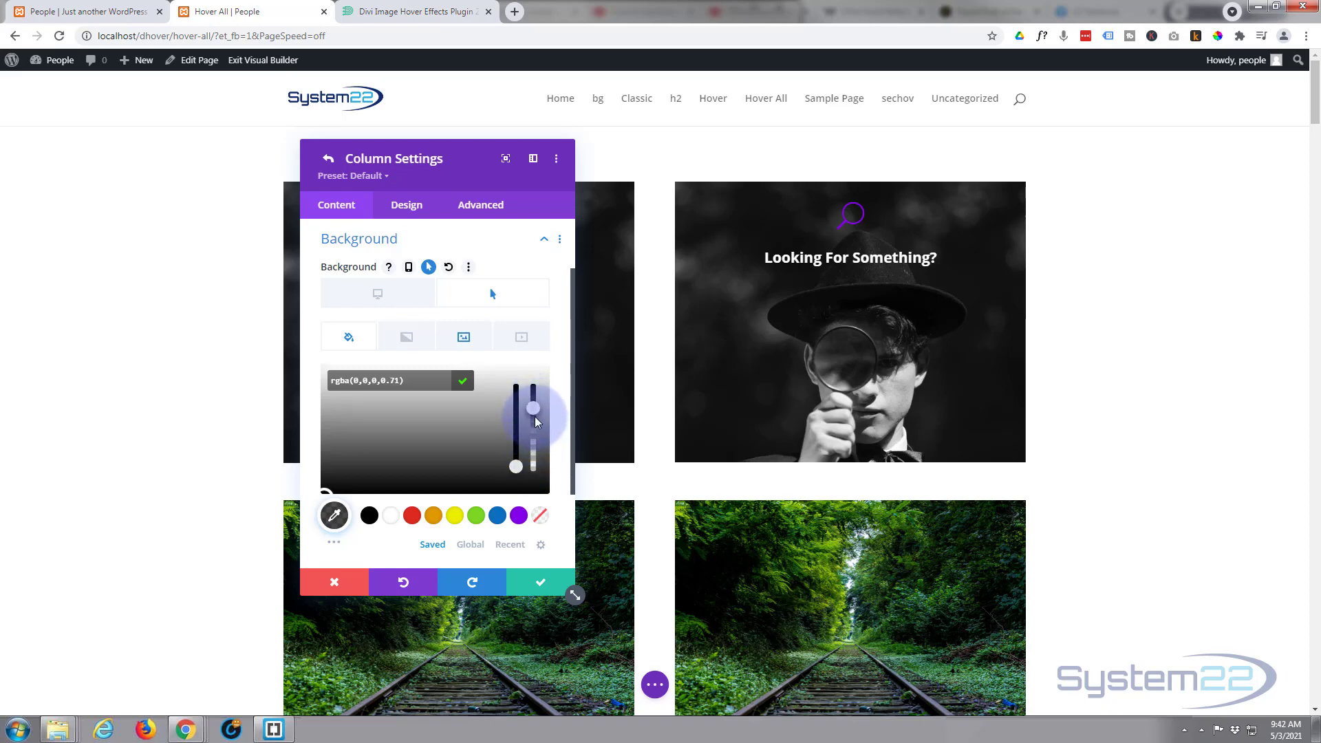
left_click(395, 301)
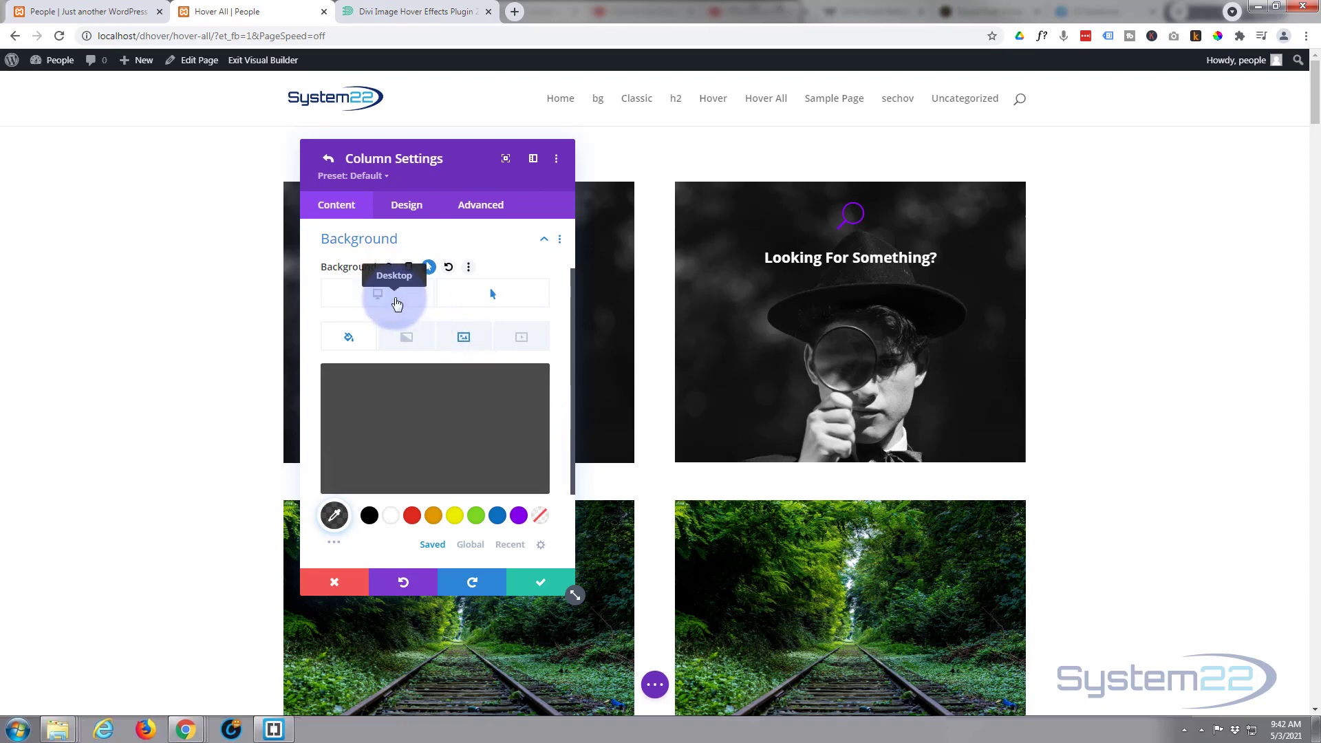
left_click(475, 297)
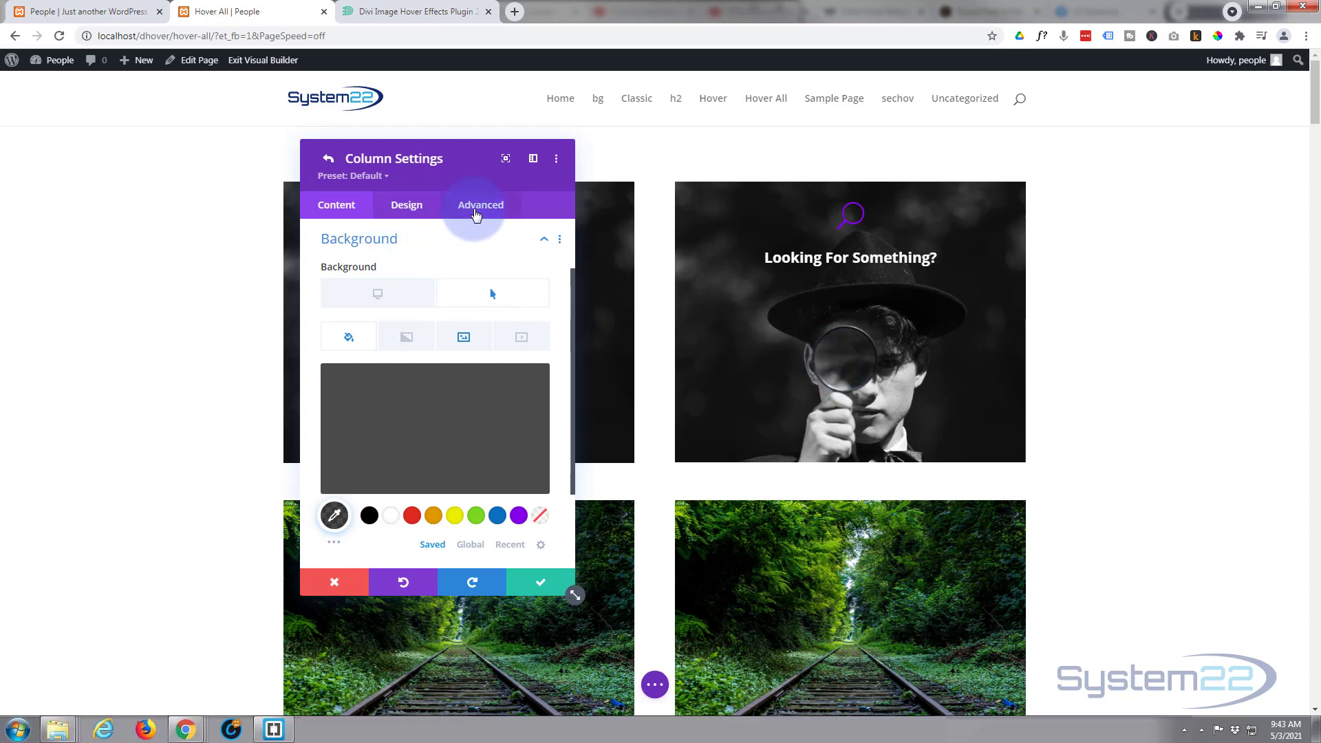
Set the second column's transition duration to 750ms with an Ease-In-Out speed curve, and save the column and row settings
left_click(474, 206)
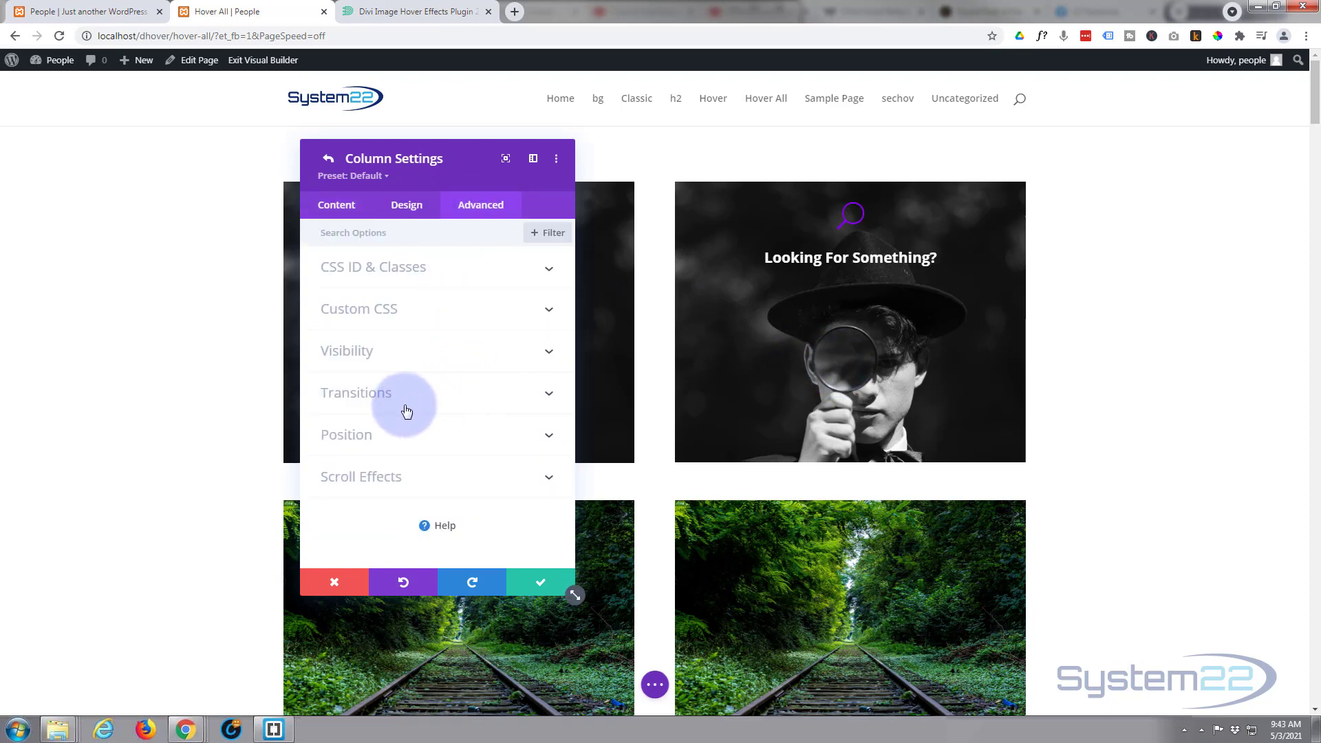
left_click(441, 398)
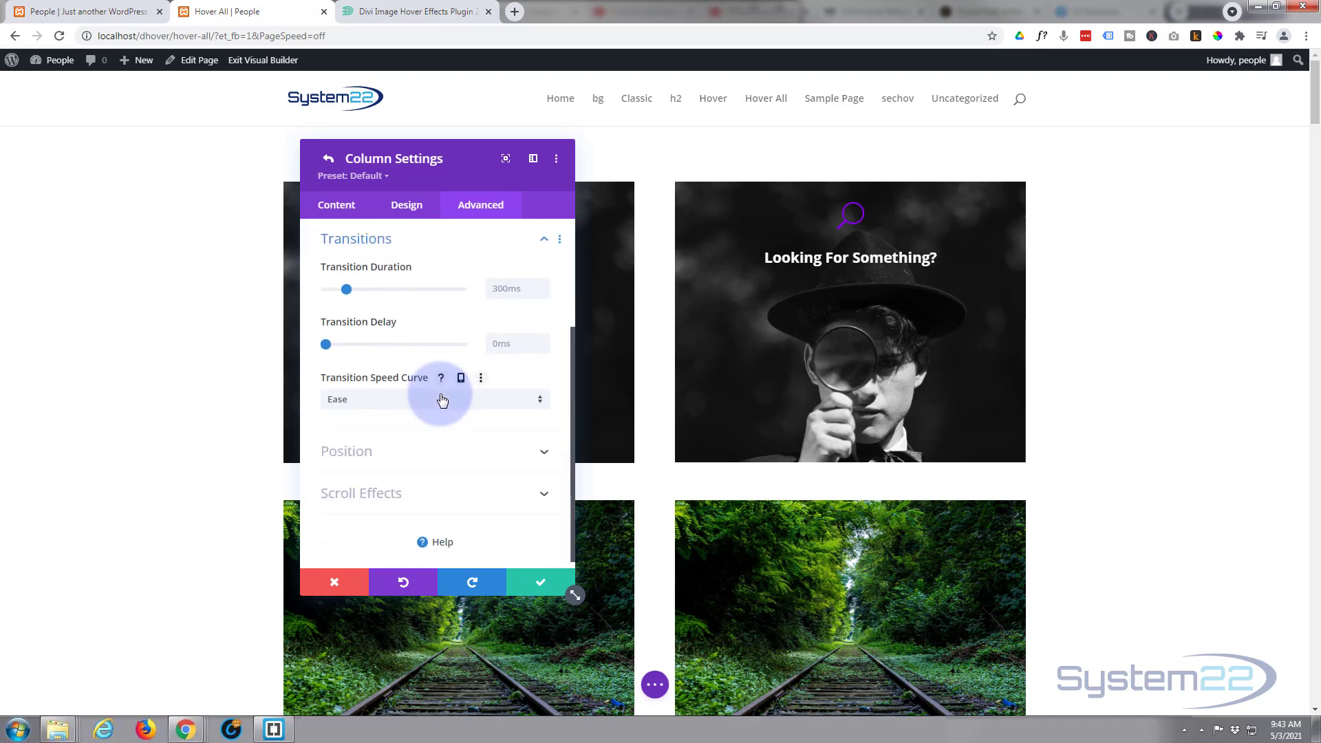
left_click_drag(346, 289, 375, 291)
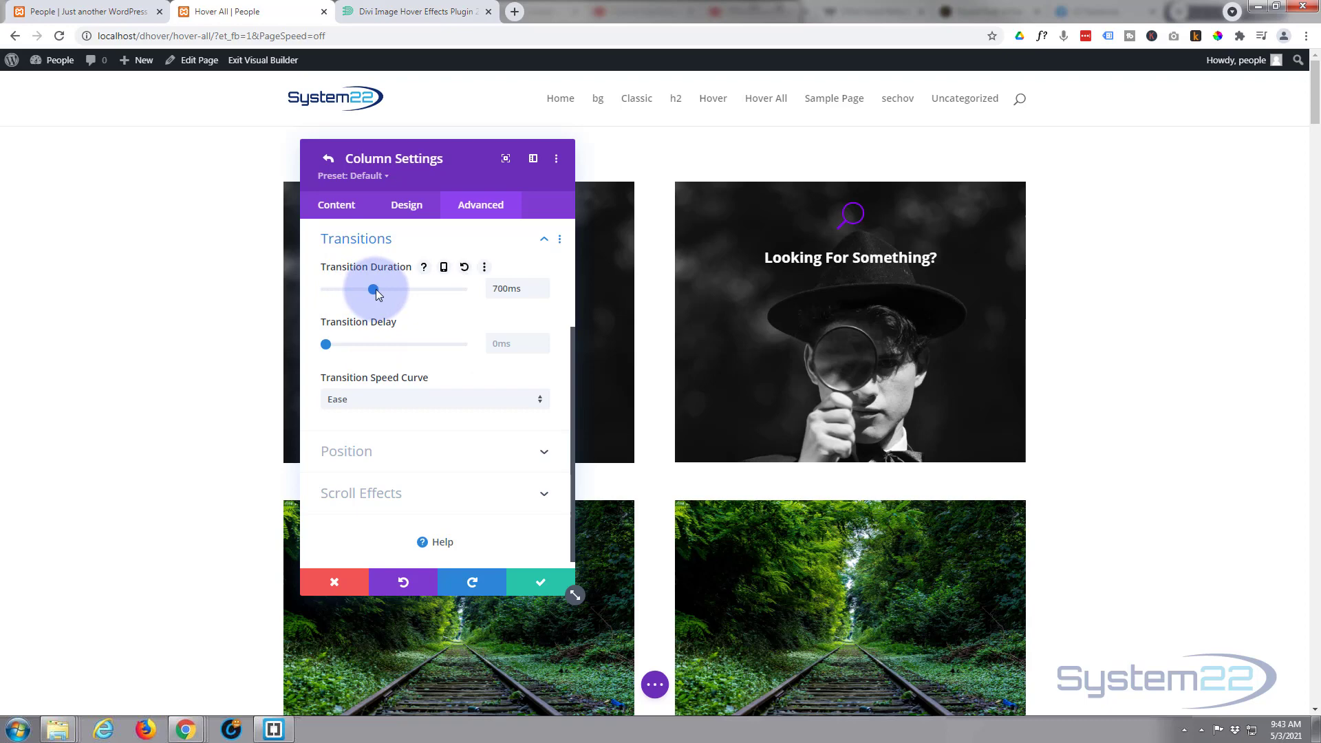
left_click(411, 401)
left_click(403, 415)
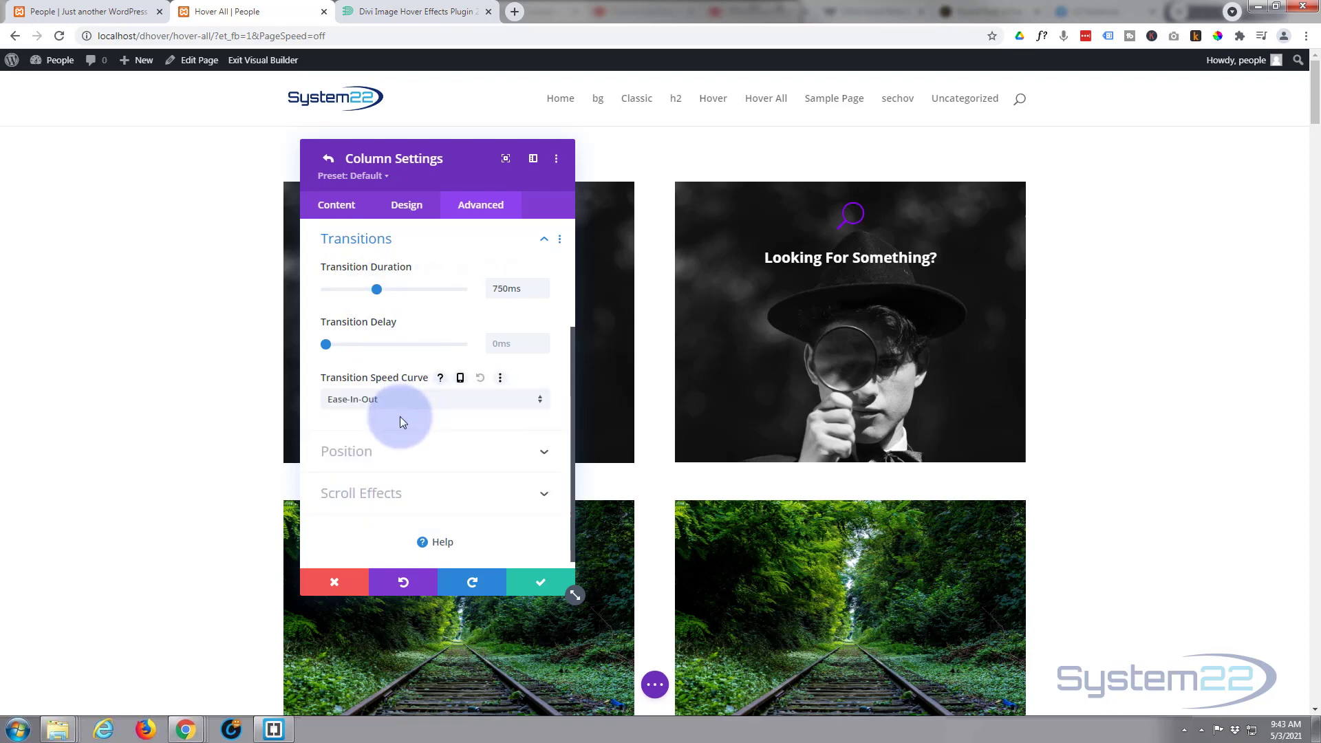
left_click(541, 585)
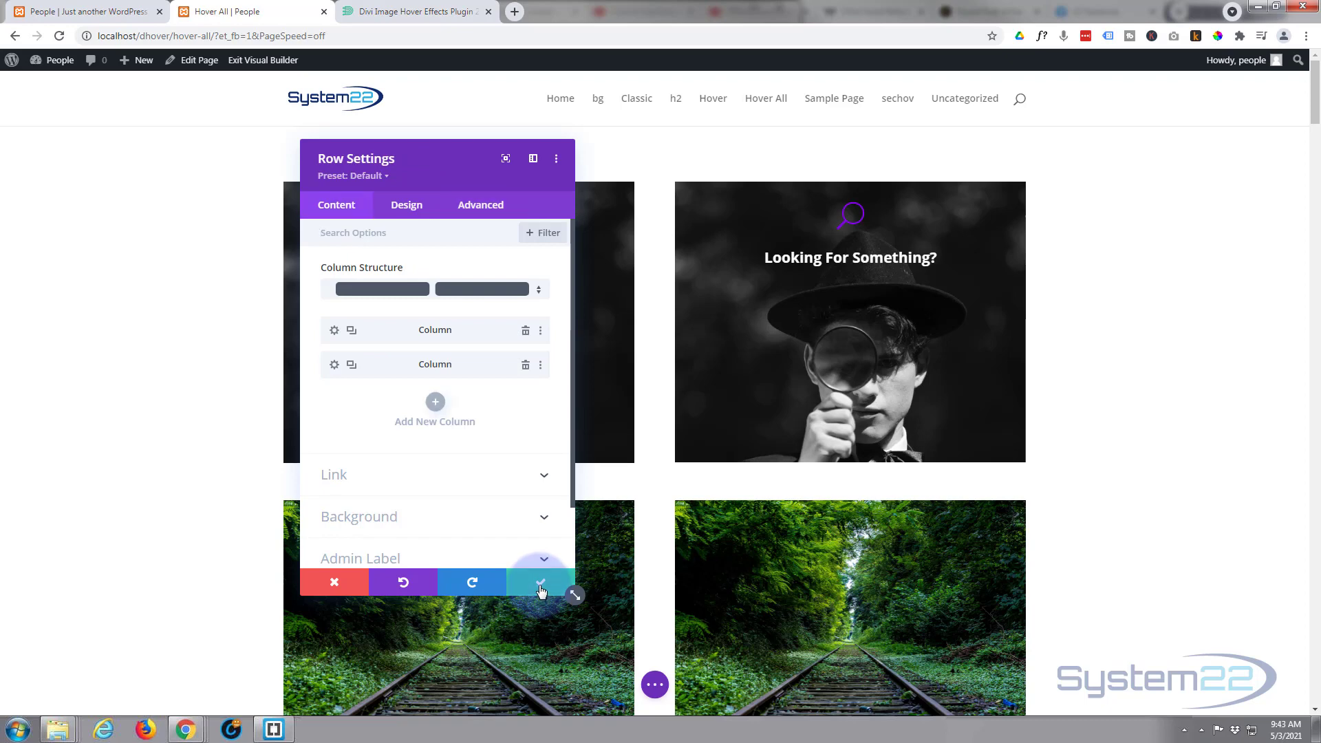
left_click(542, 585)
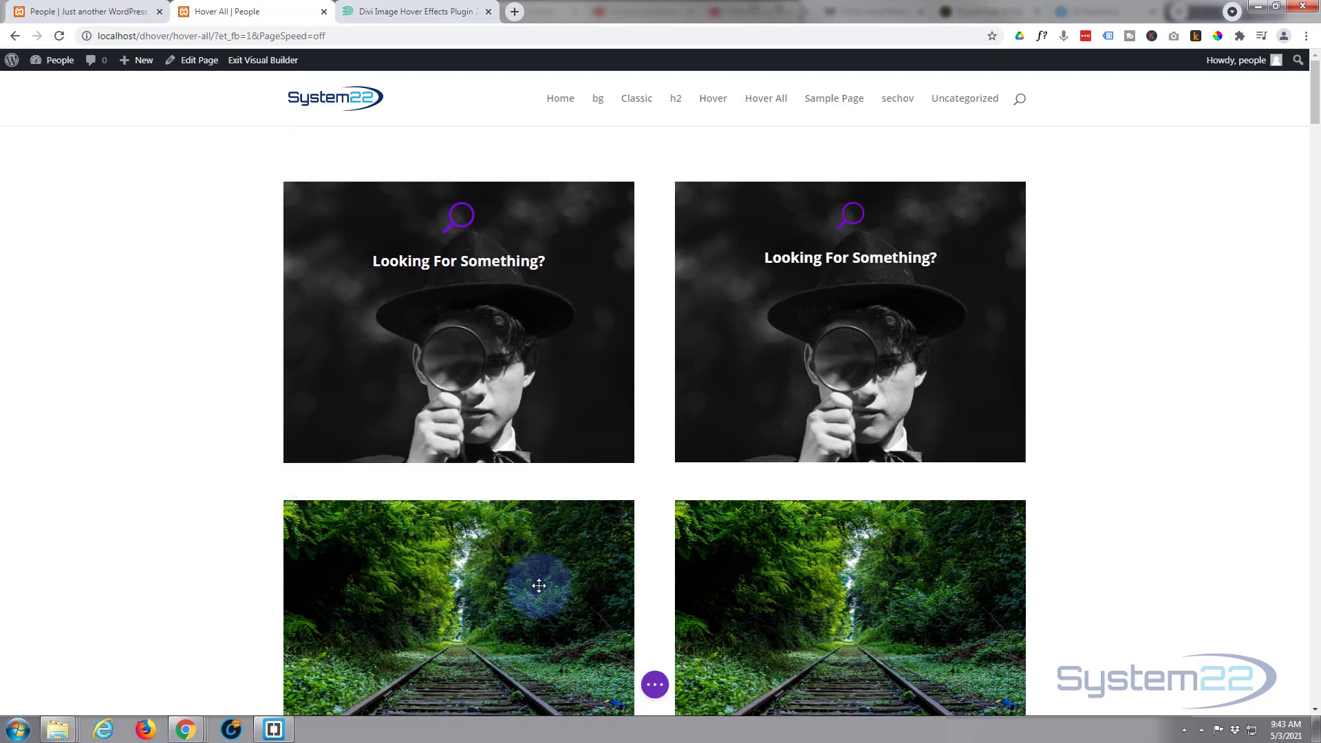
Save the page and exit the Visual Builder to preview the hover effect on the live page
left_click(654, 685)
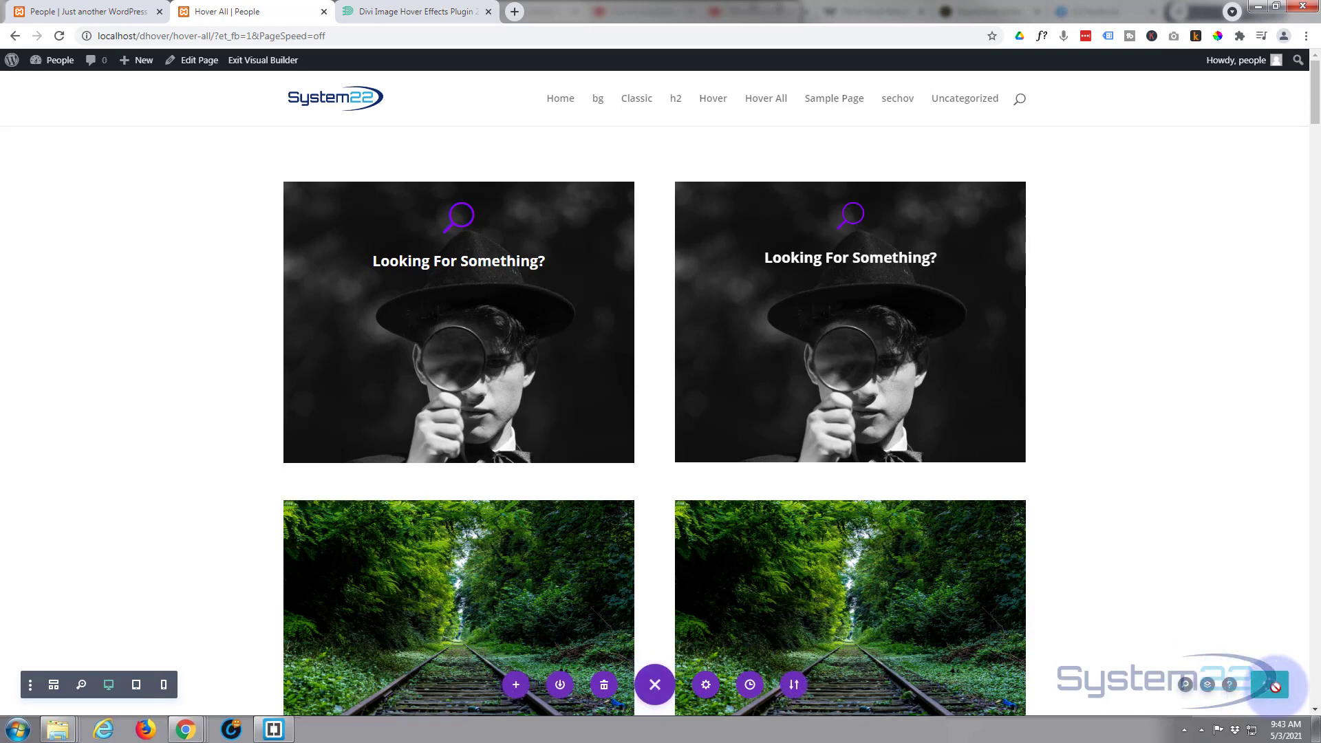
left_click(260, 67)
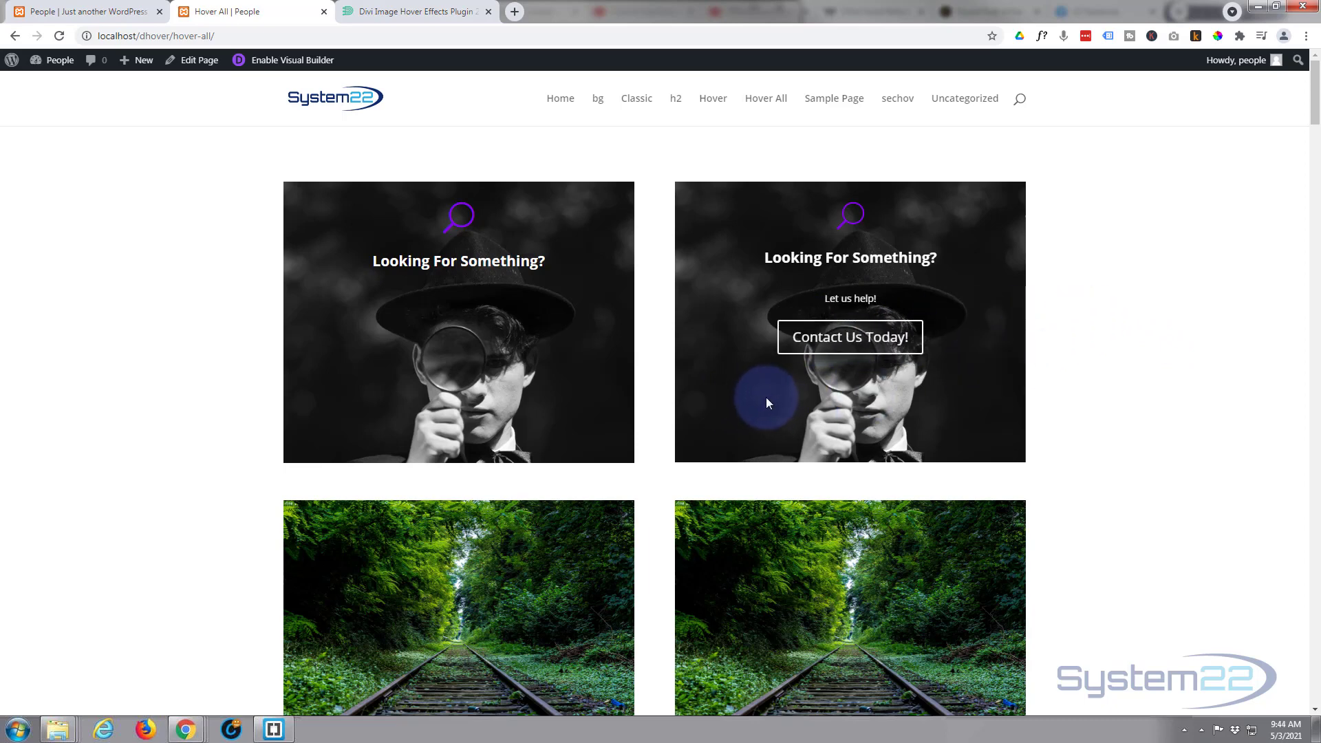
Re-enable the Visual Builder and set the call to action's desktop rotation to 340deg on the first rotation axis of its Transform settings
left_click(282, 62)
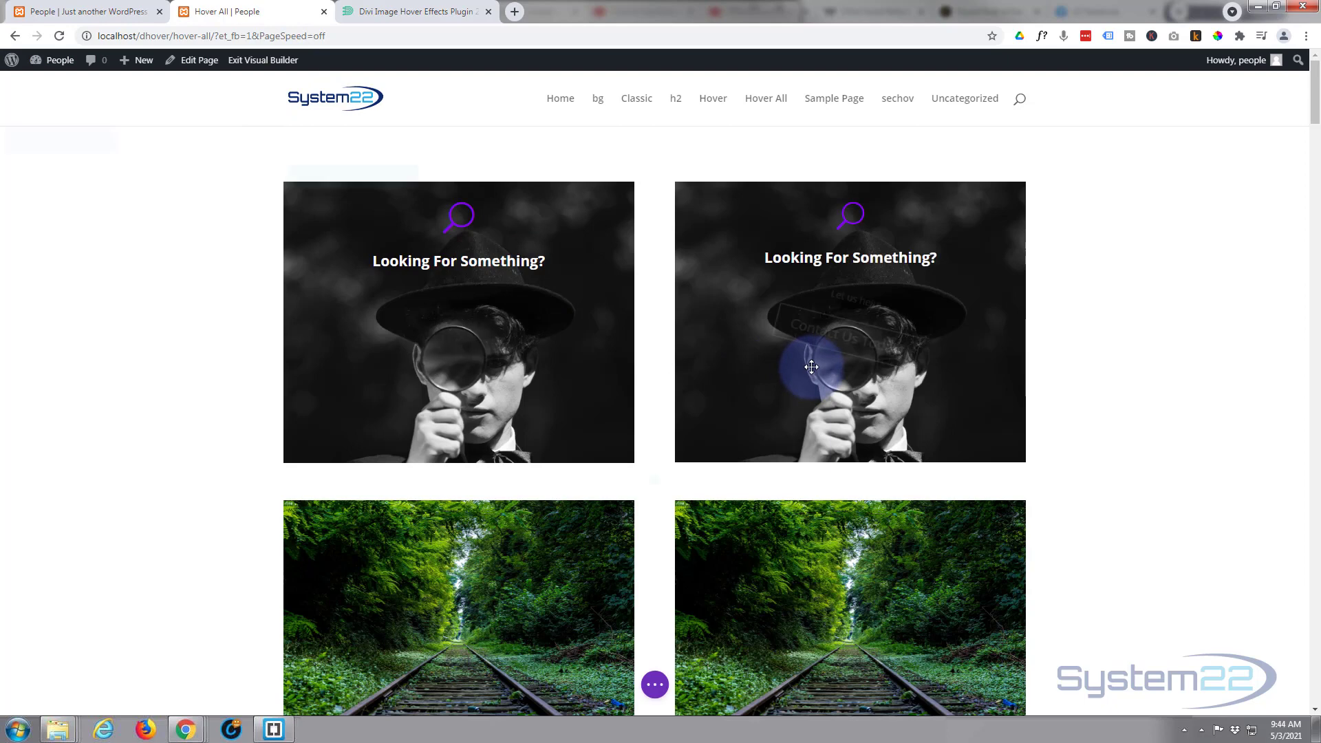
mouse_move(821, 354)
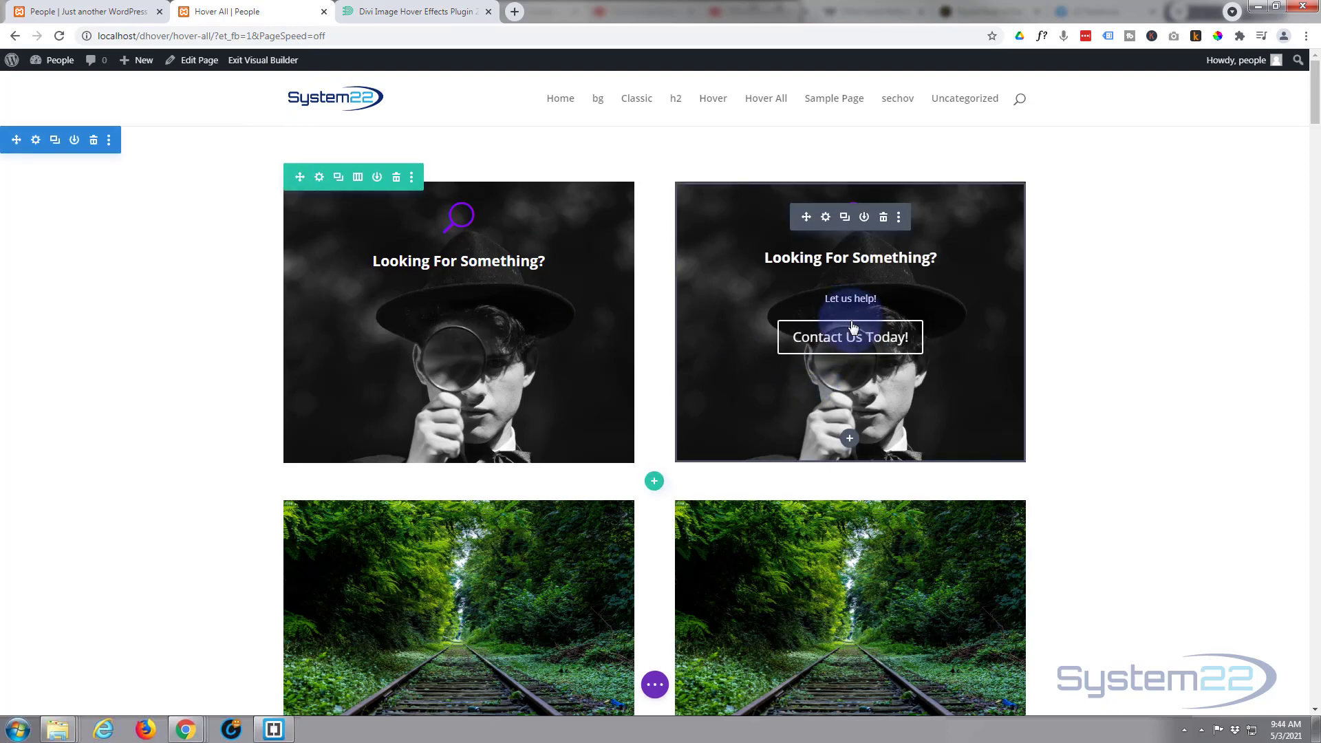
left_click(827, 218)
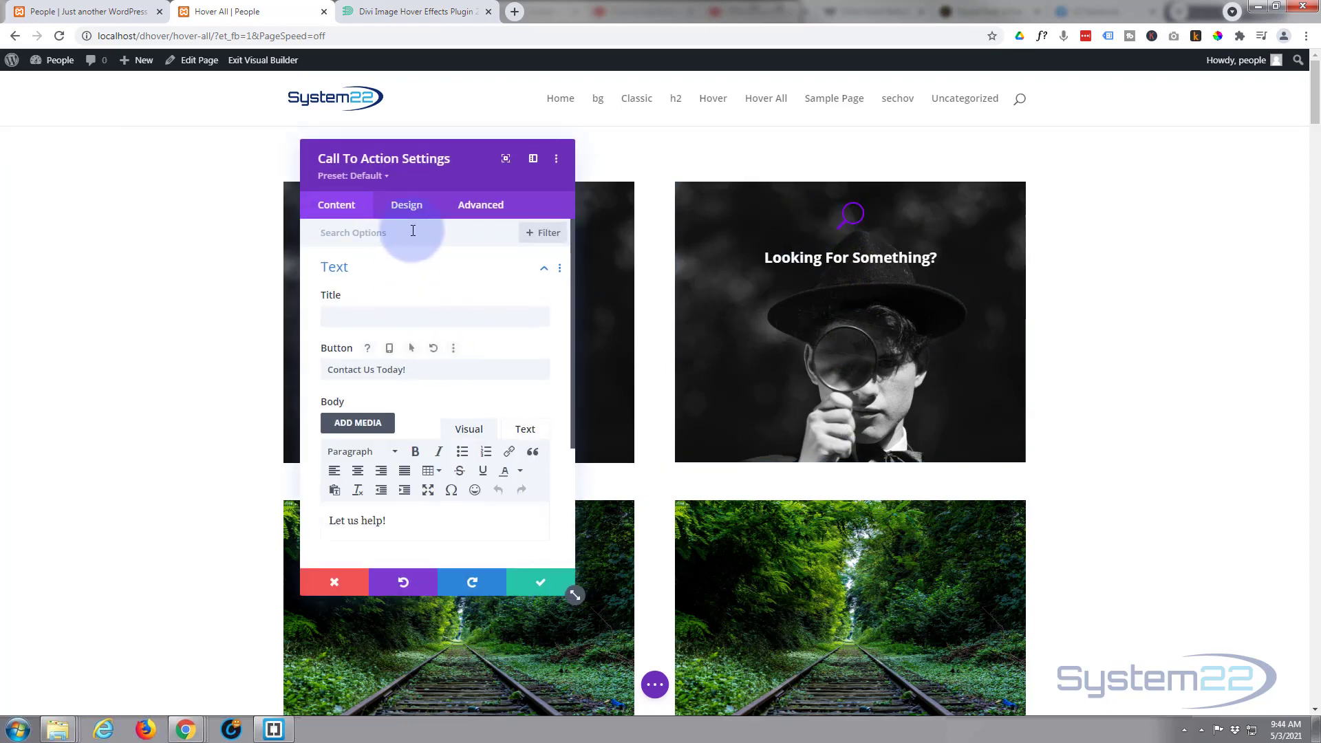
left_click(407, 206)
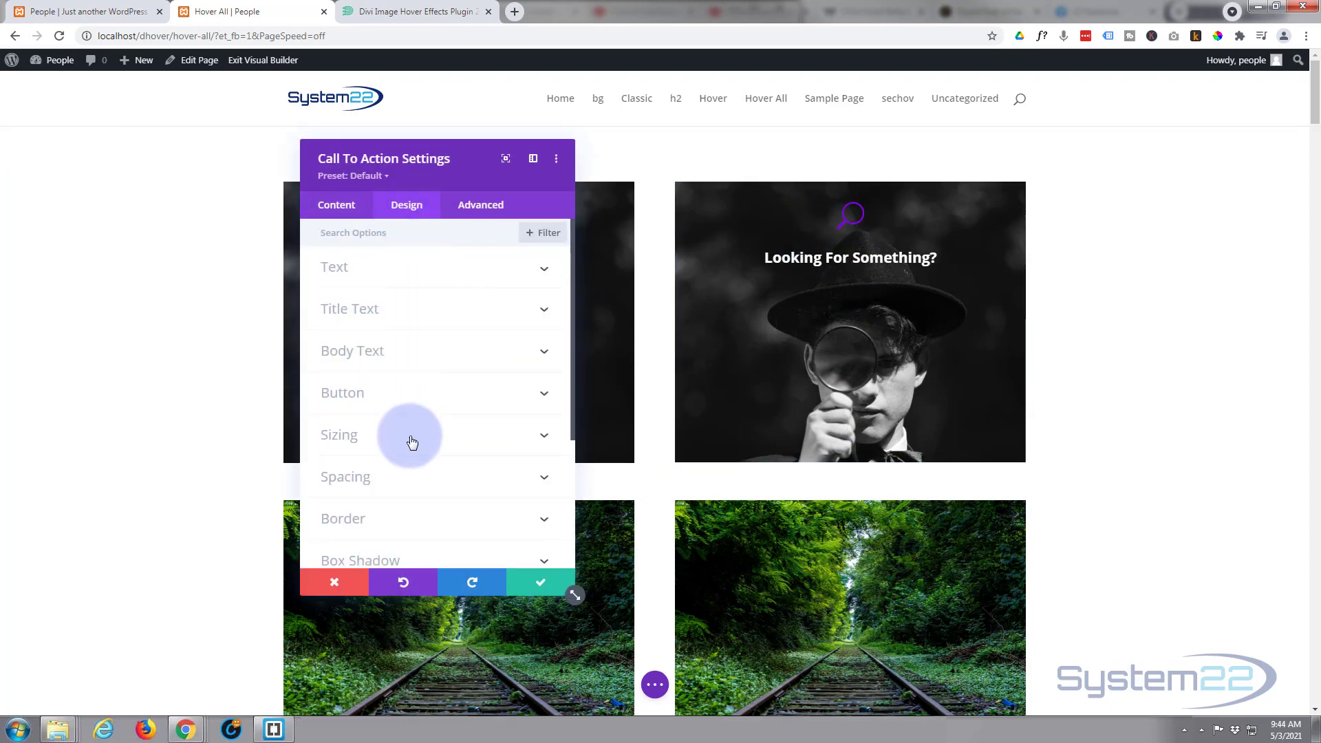
scroll(419, 510, "down", 2)
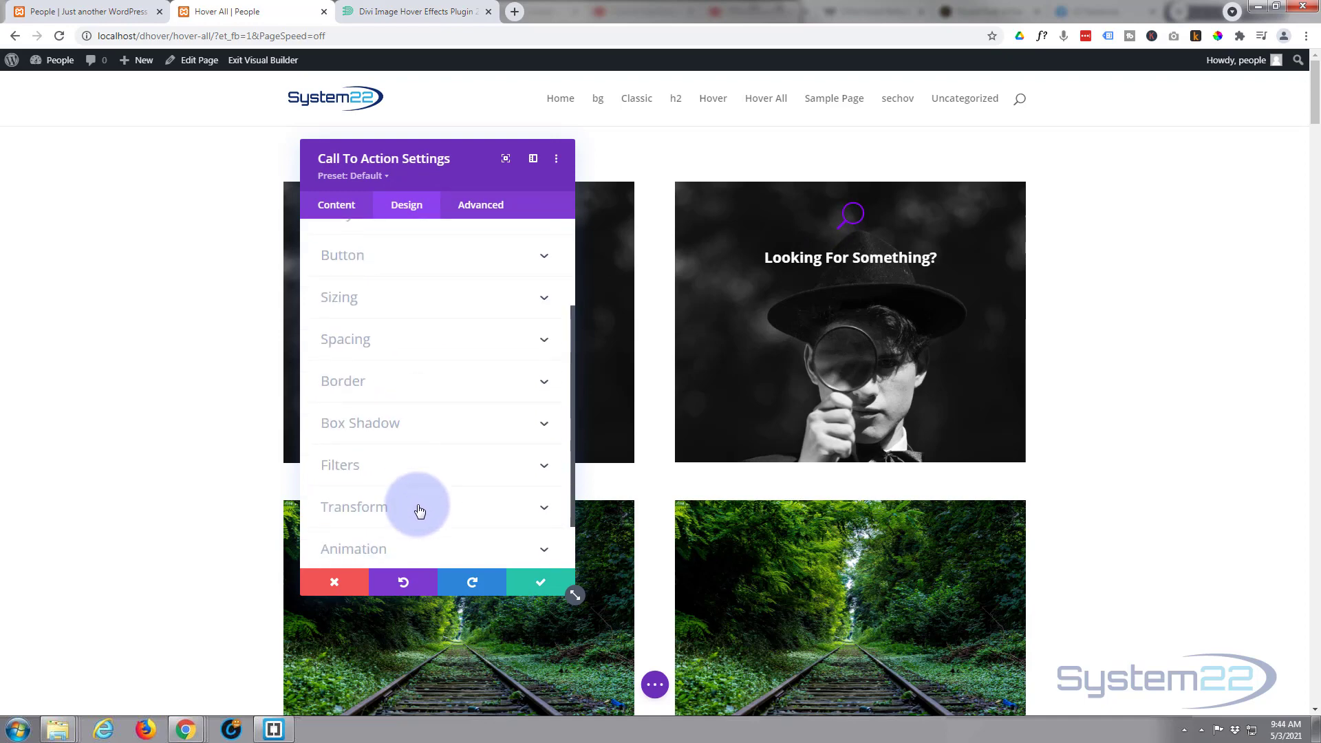
left_click(420, 511)
left_click(438, 338)
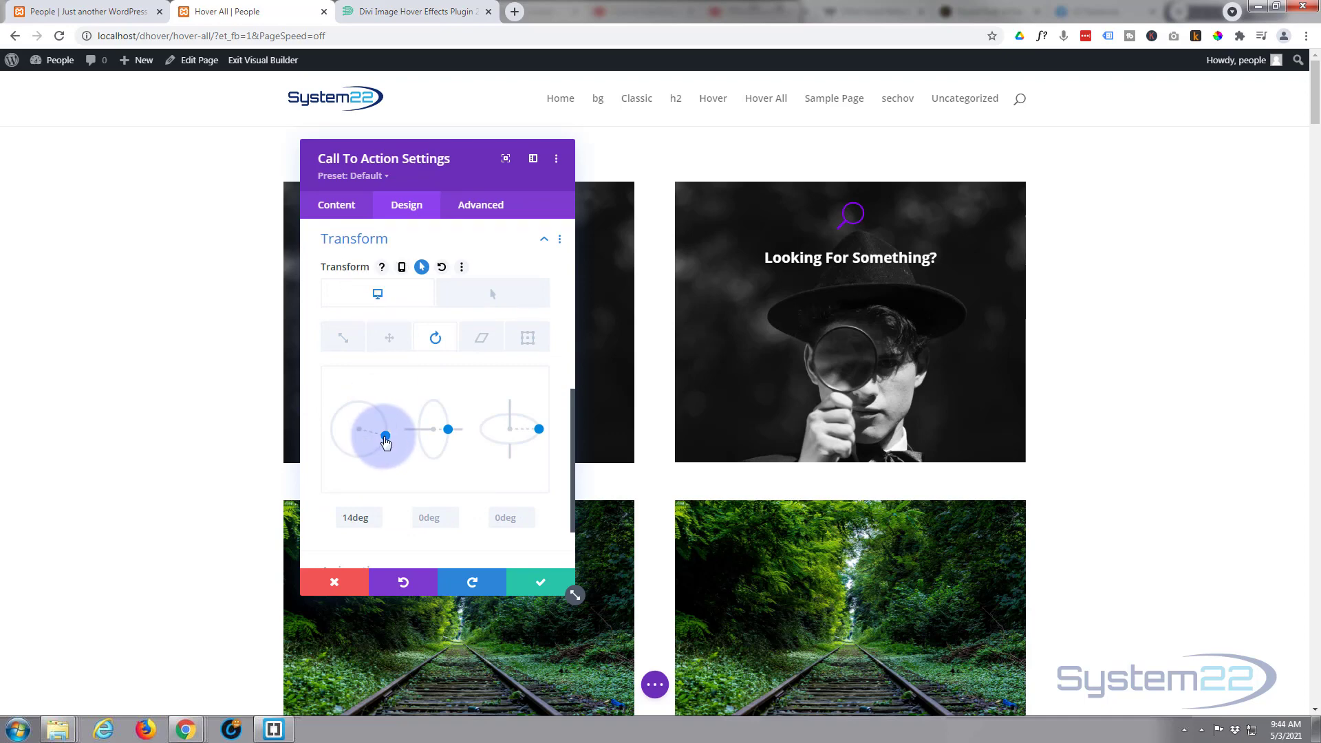
mouse_move(386, 441)
left_mouse_down()
mouse_move(333, 455)
mouse_move(324, 433)
mouse_move(375, 386)
mouse_move(390, 424)
left_mouse_up()
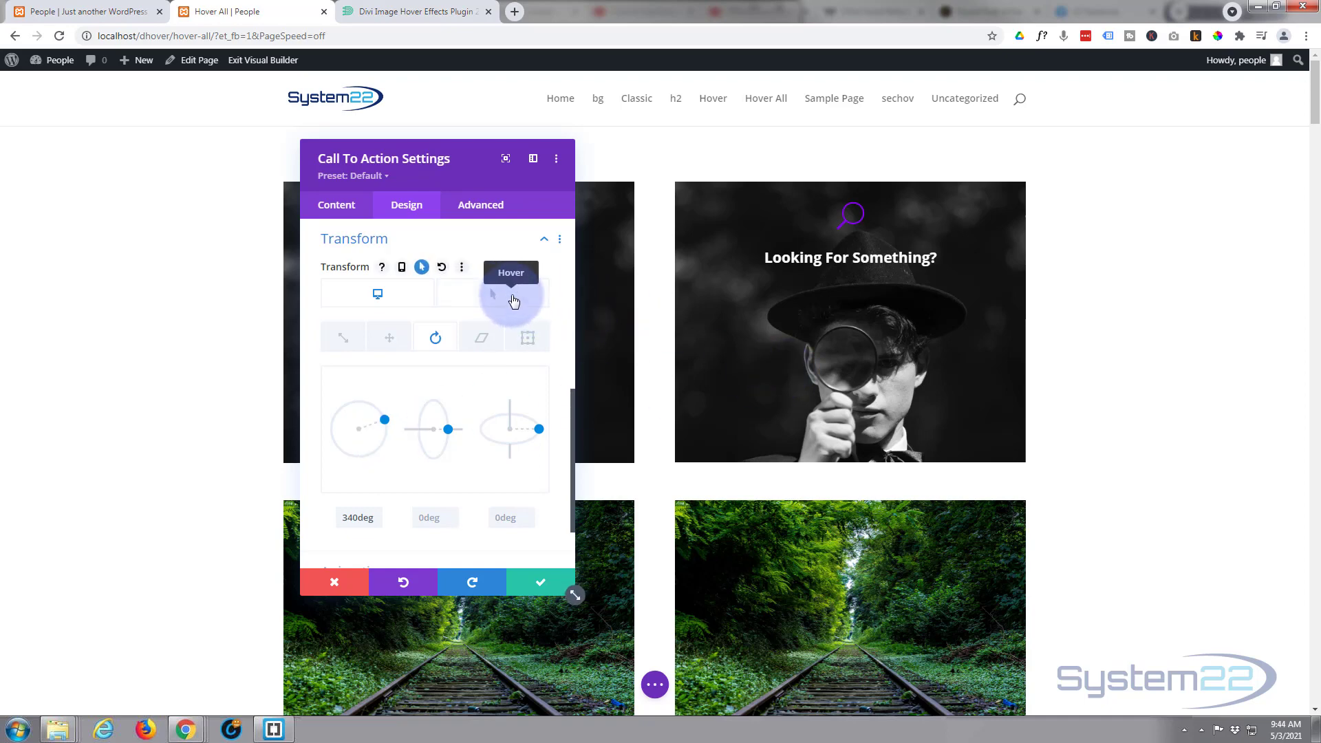
Compare the call to action's desktop and hover rotation states and save the module settings
left_click(516, 303)
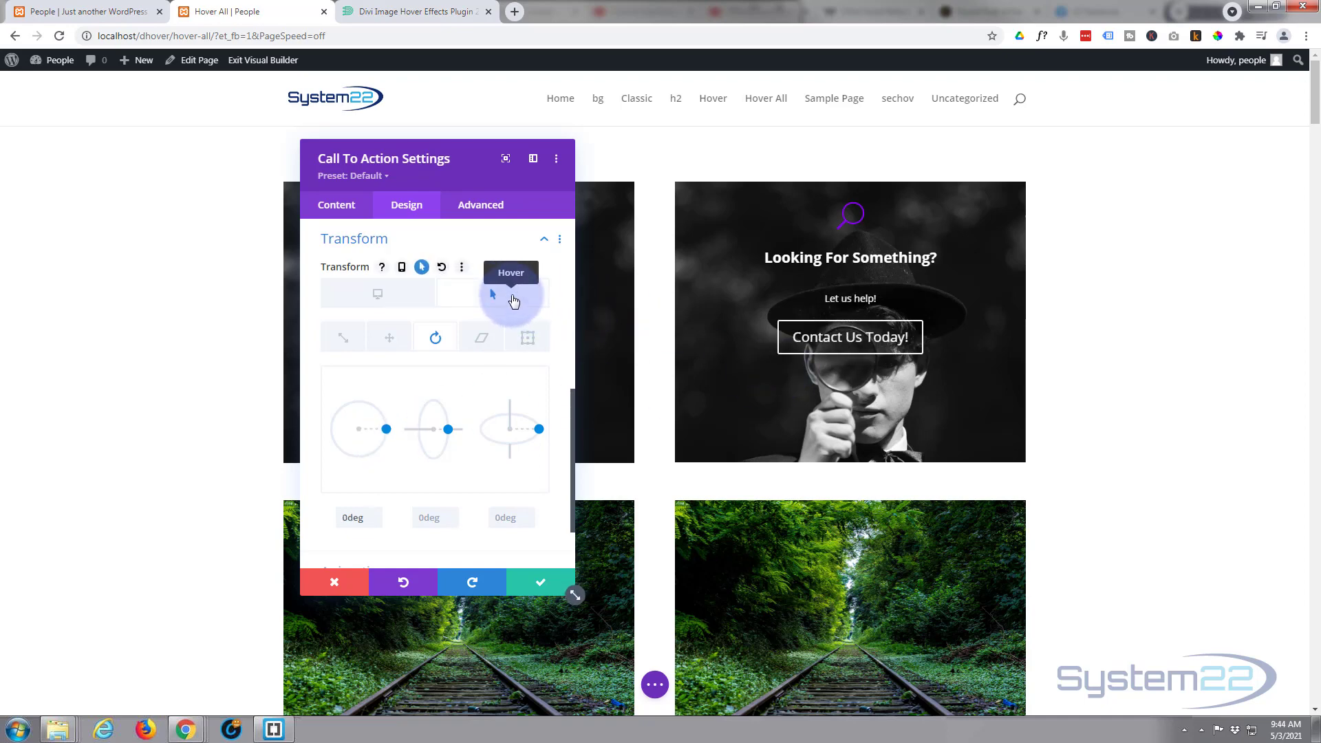
left_click(402, 303)
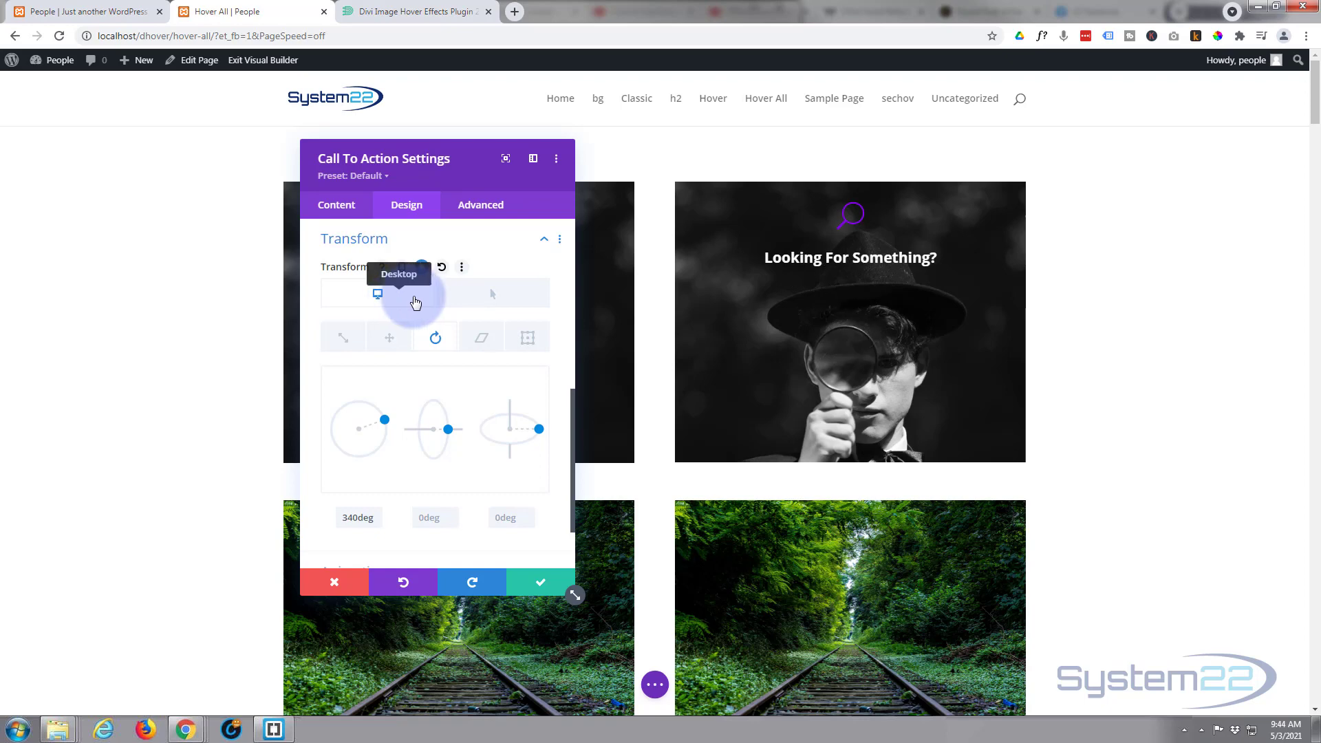
left_click(487, 303)
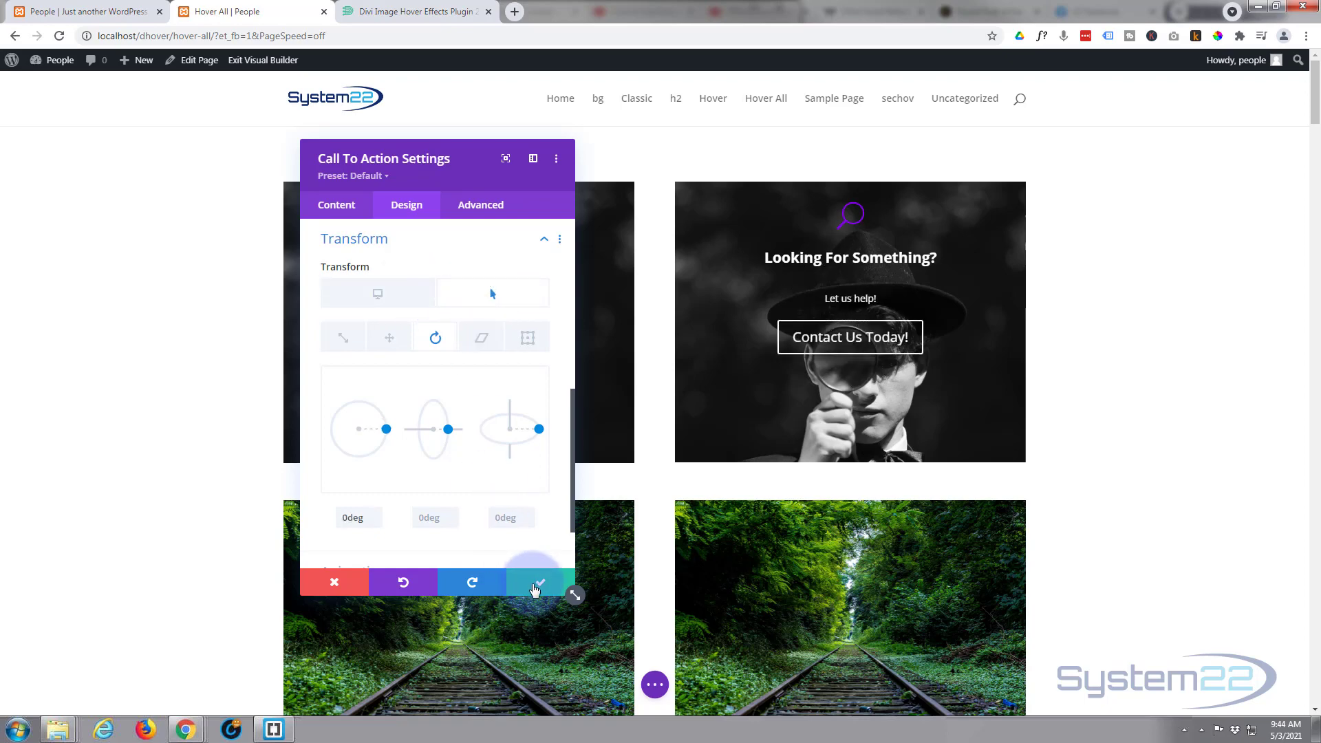
left_click(535, 586)
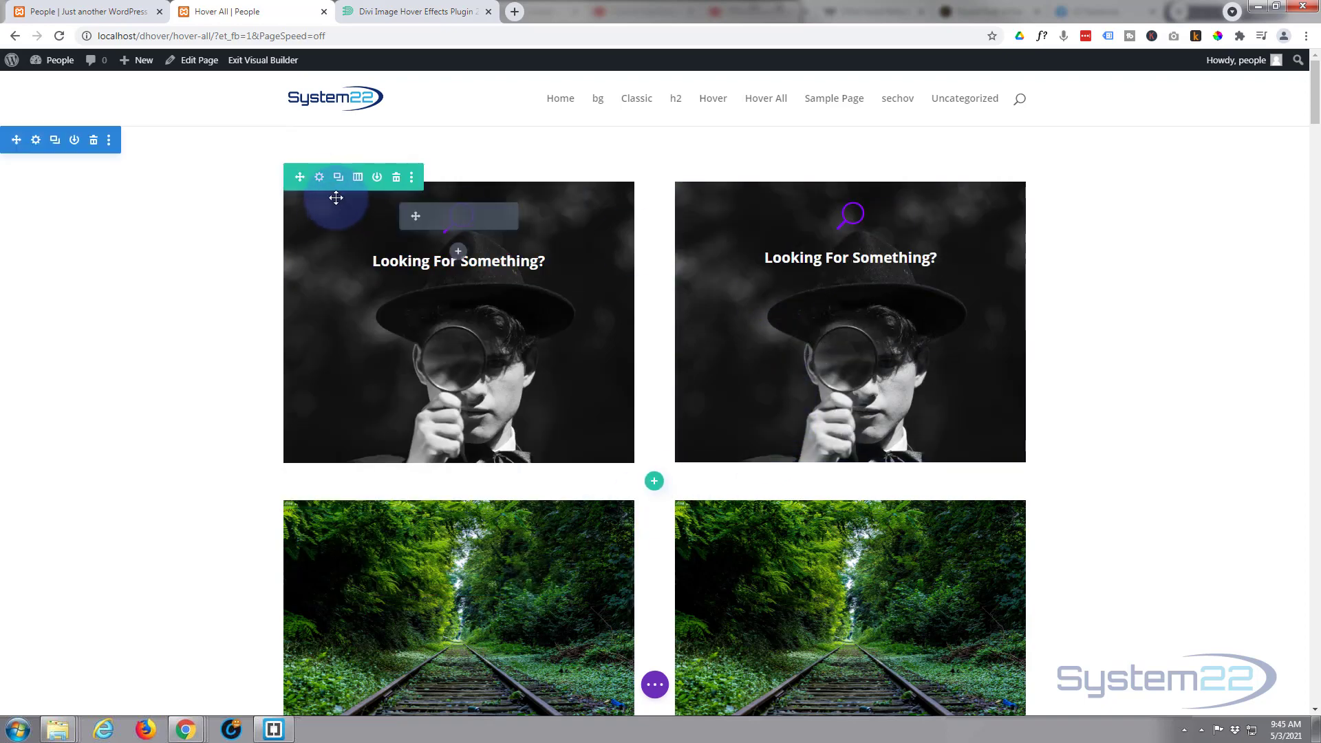
Open the background settings of the first row's second column and switch from the desktop to the hover background color
left_click(320, 178)
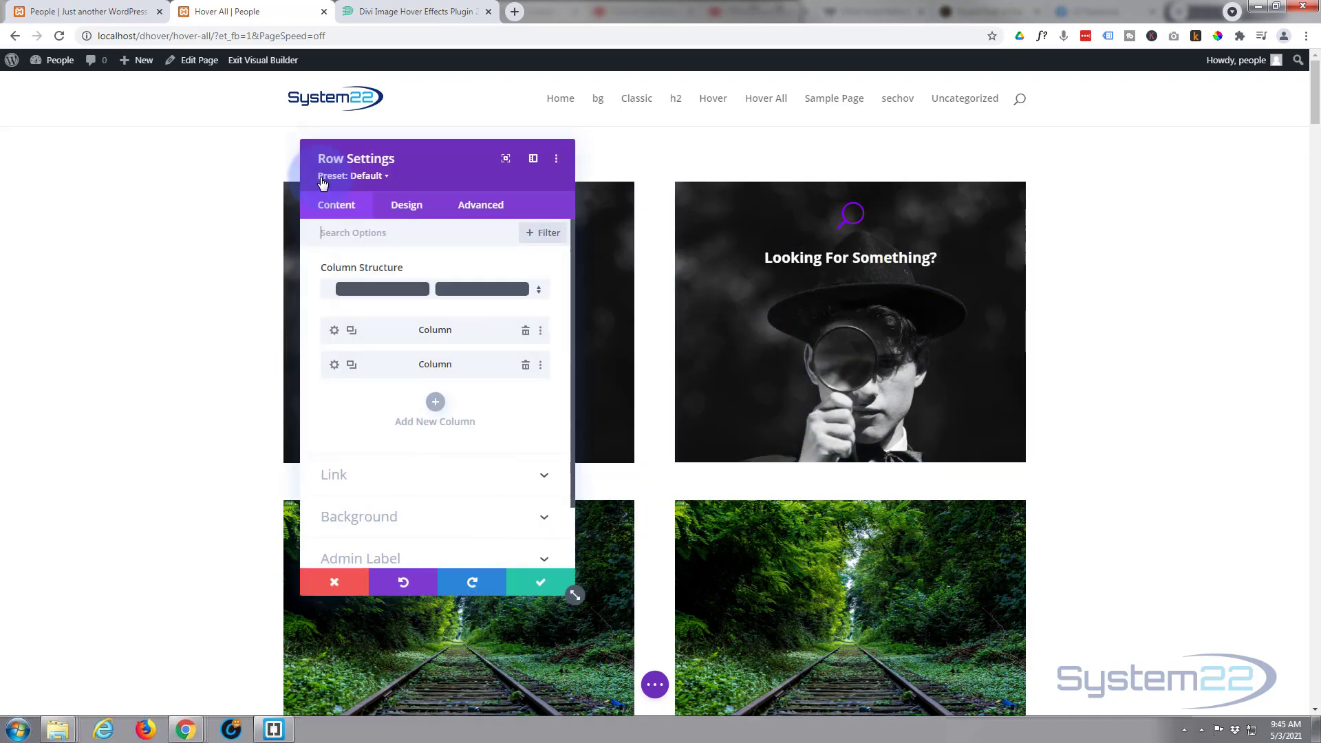
left_click(333, 368)
left_click(365, 422)
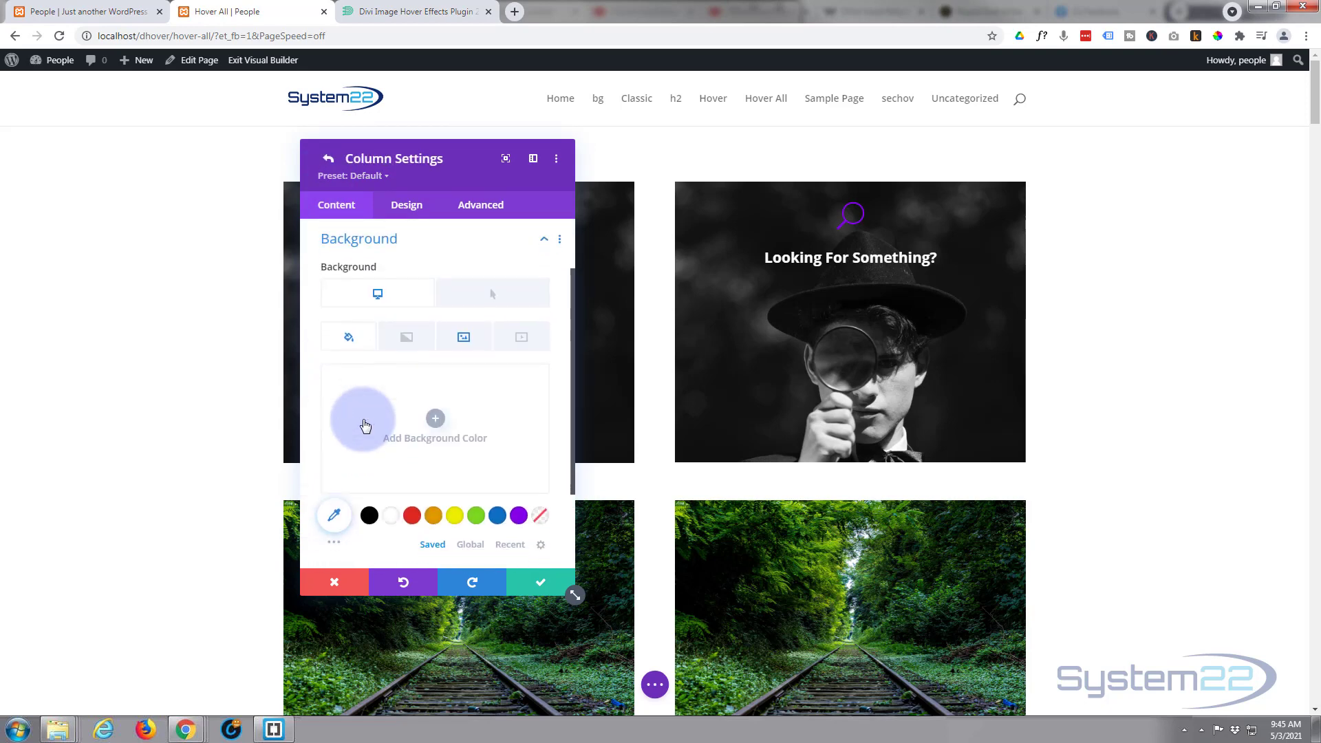
left_click(348, 339)
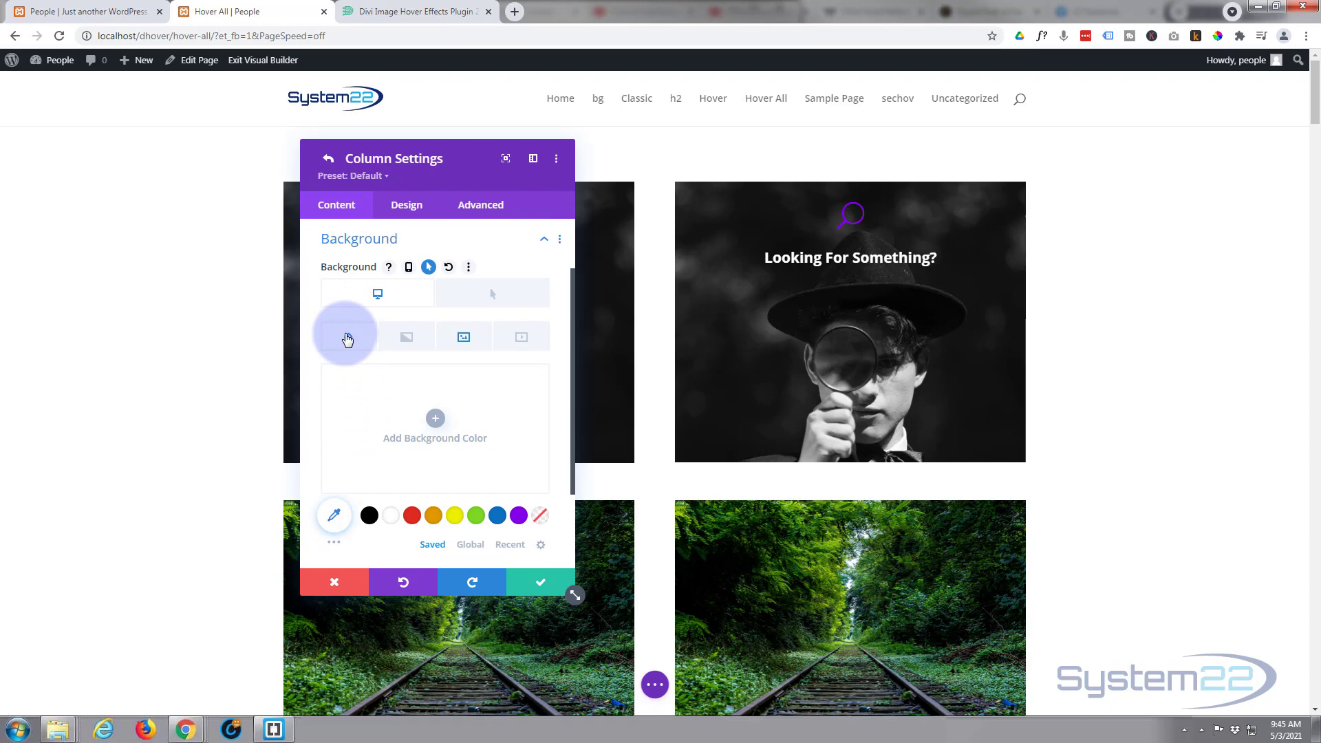
left_click(494, 304)
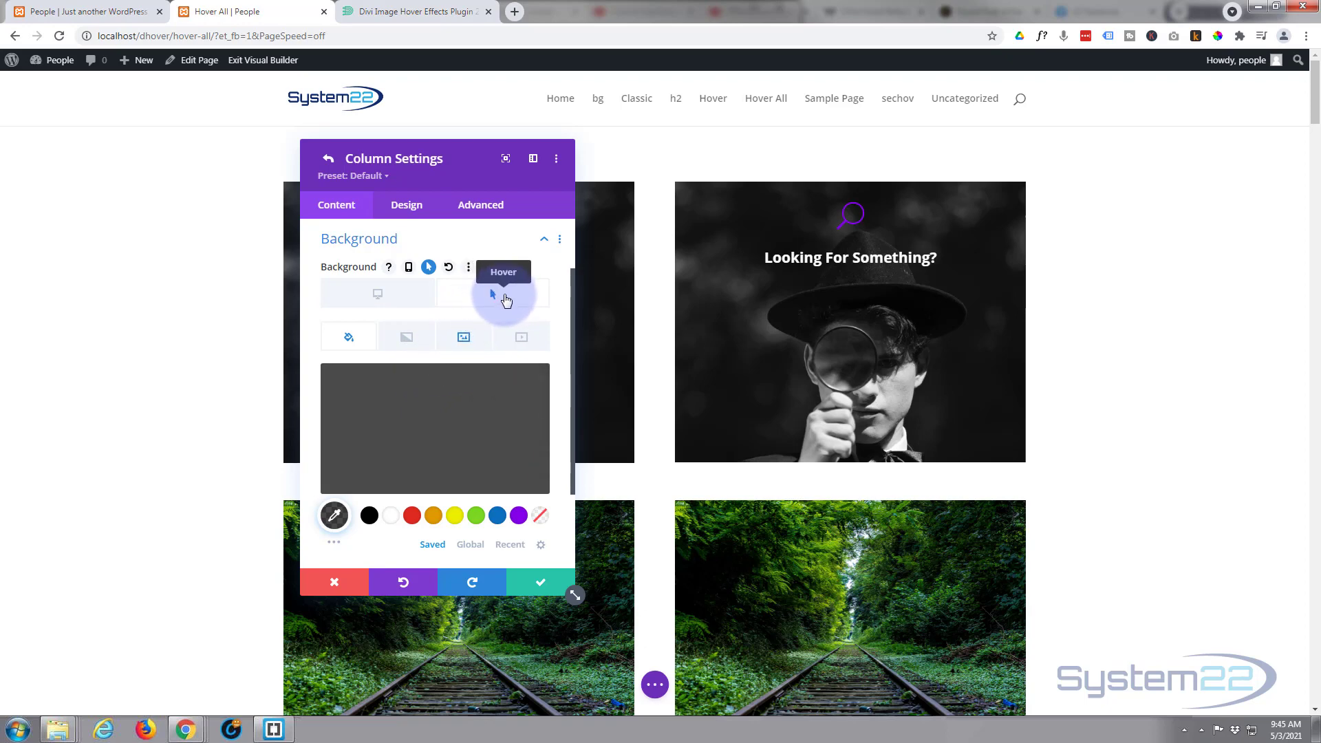
mouse_move(484, 408)
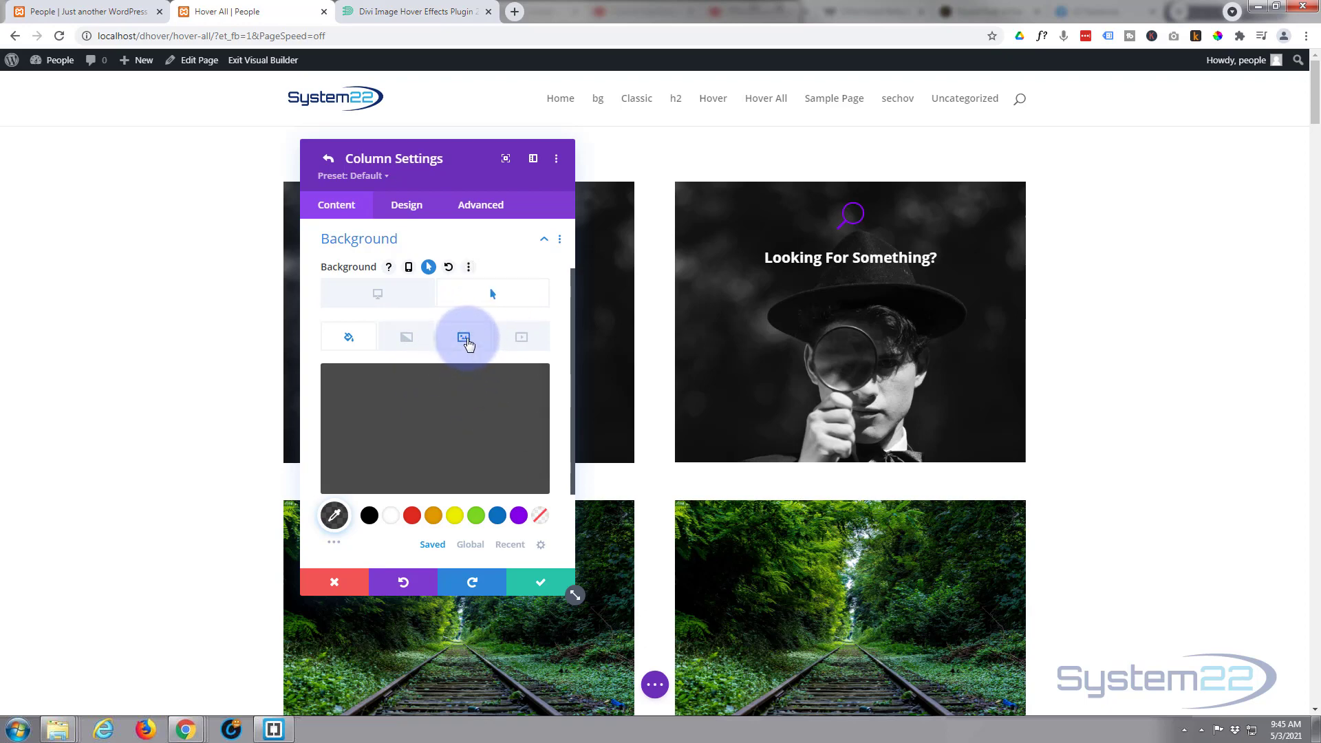
Set the second column's hover background image blend to Multiply and save the column and row settings
left_click(465, 342)
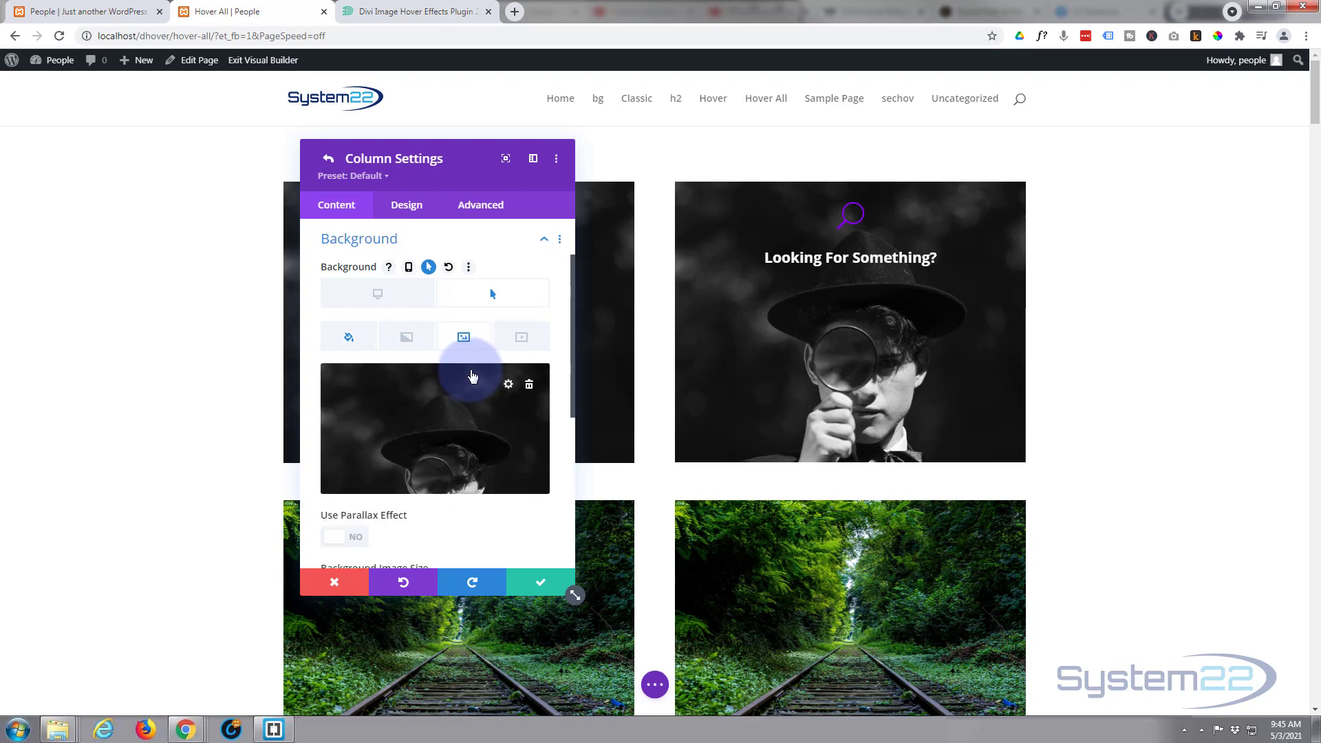
scroll(473, 375, "down", 2)
scroll(473, 375, "down", 1)
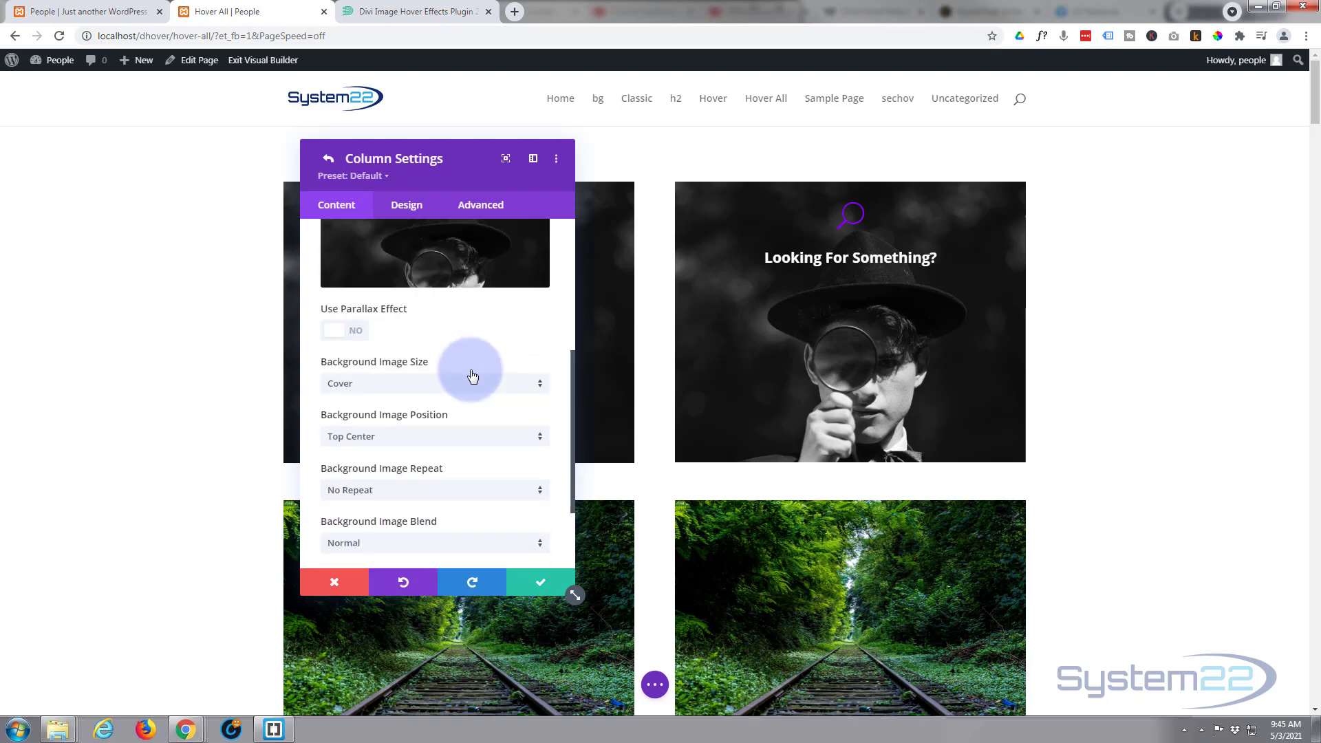
scroll(473, 376, "down", 1)
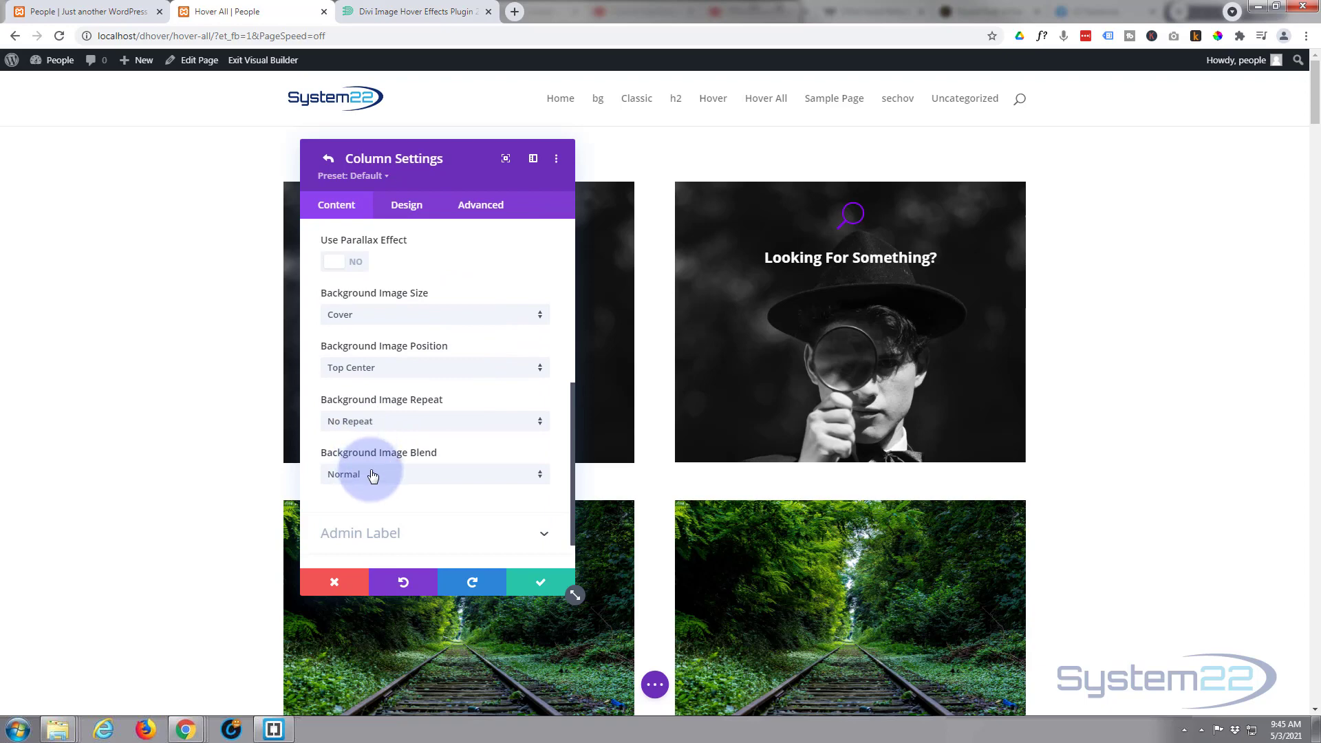
left_click(412, 483)
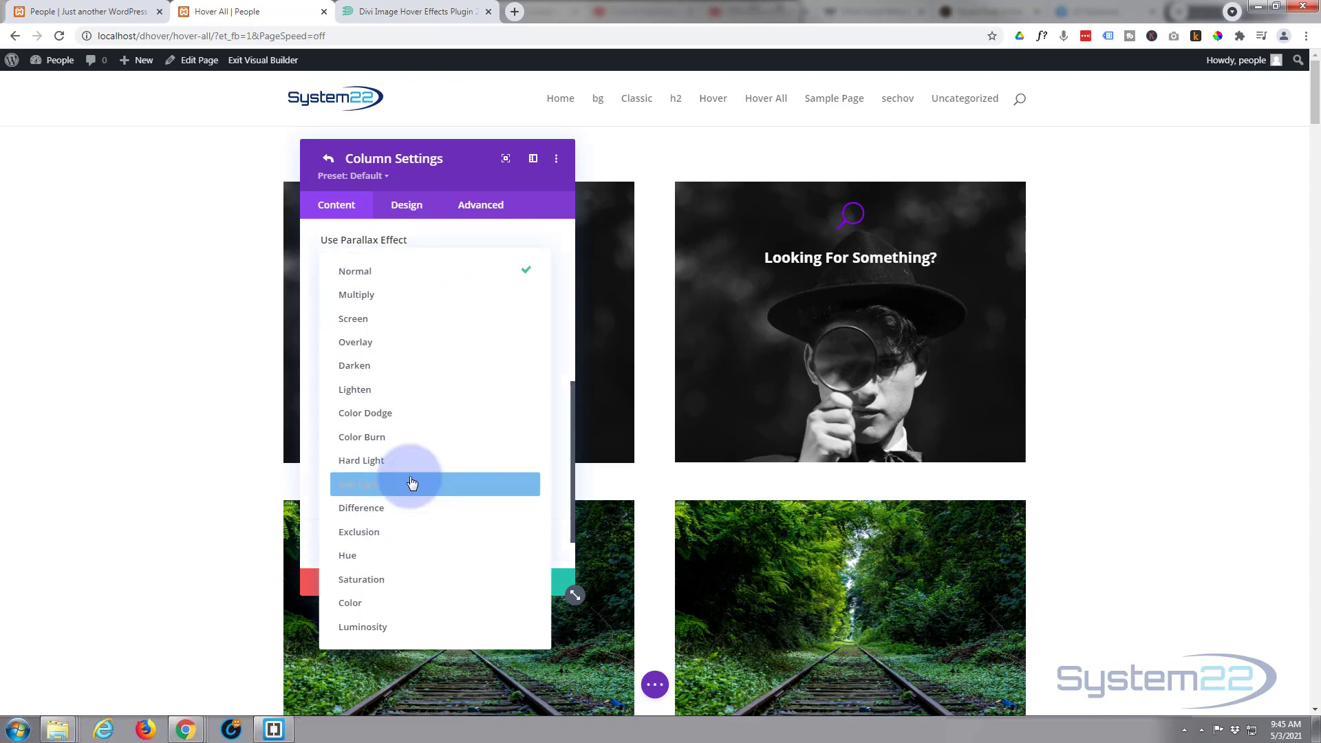
left_click(365, 303)
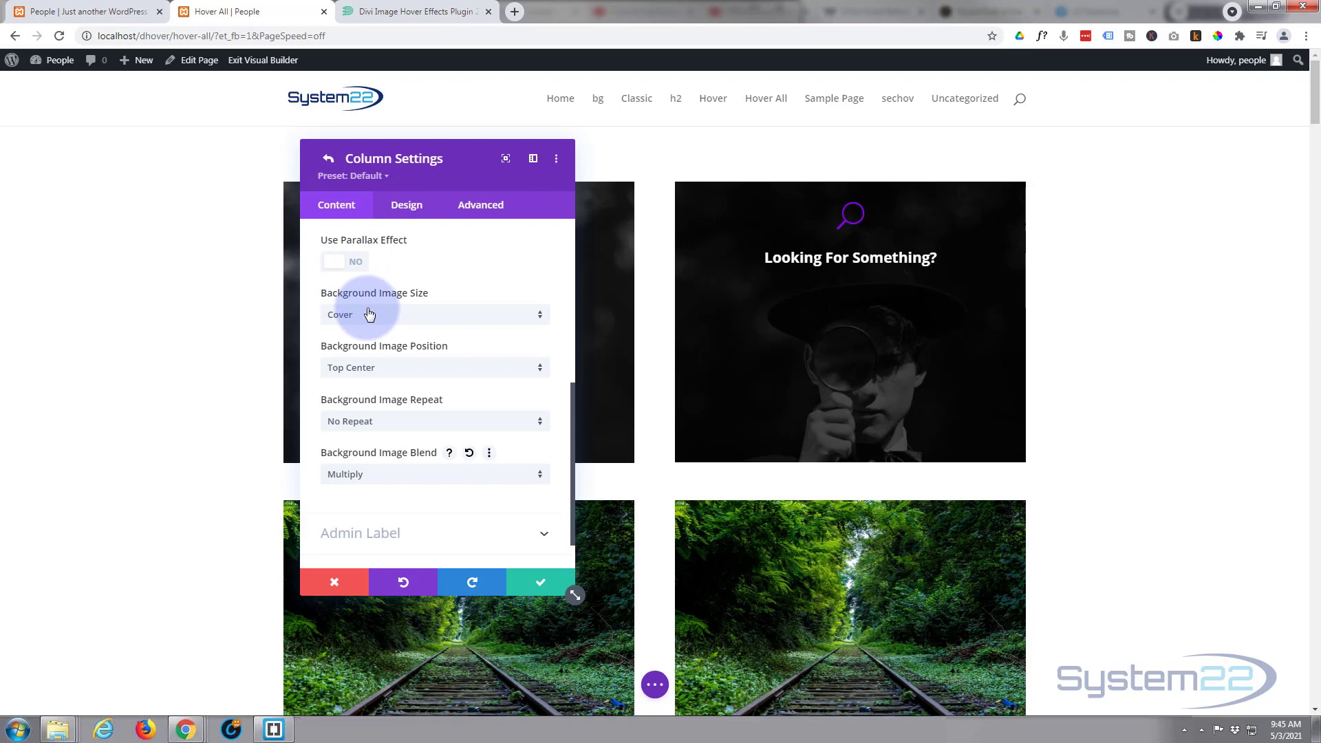
left_click(382, 479)
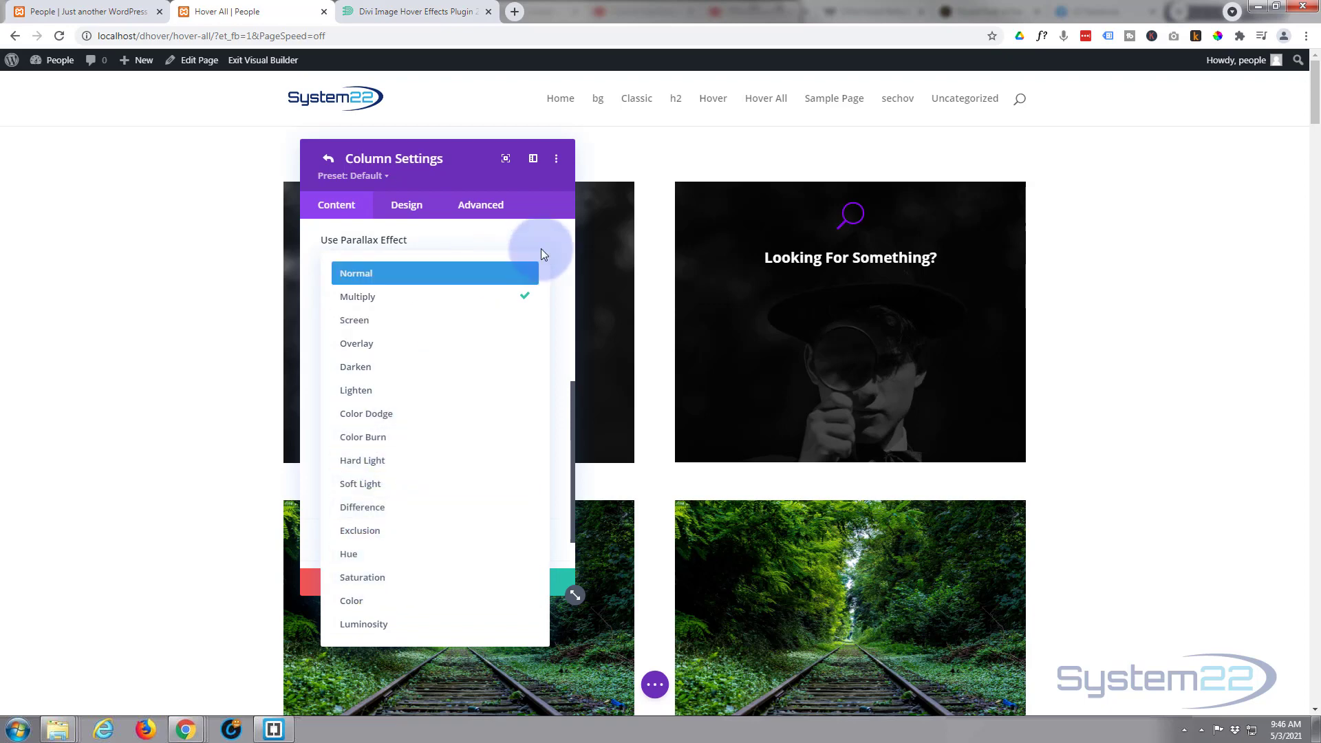
left_click(552, 233)
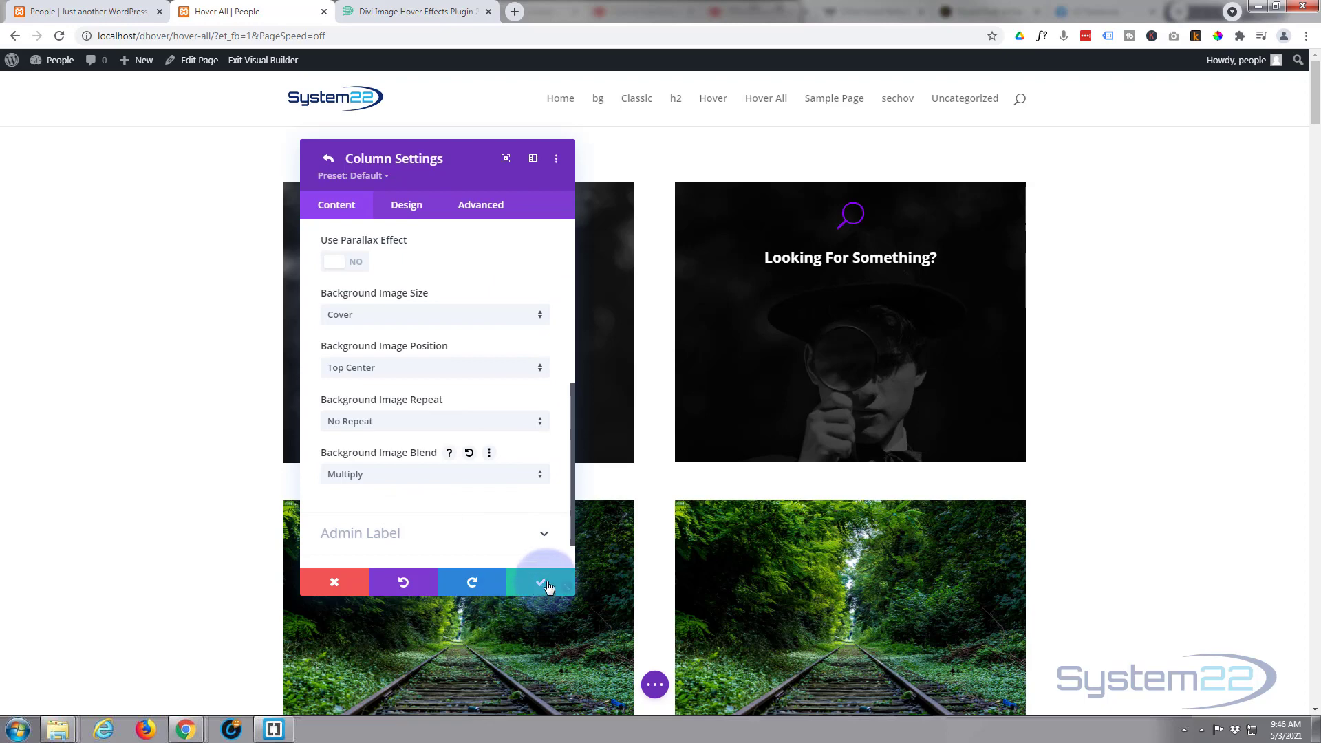
left_click(549, 586)
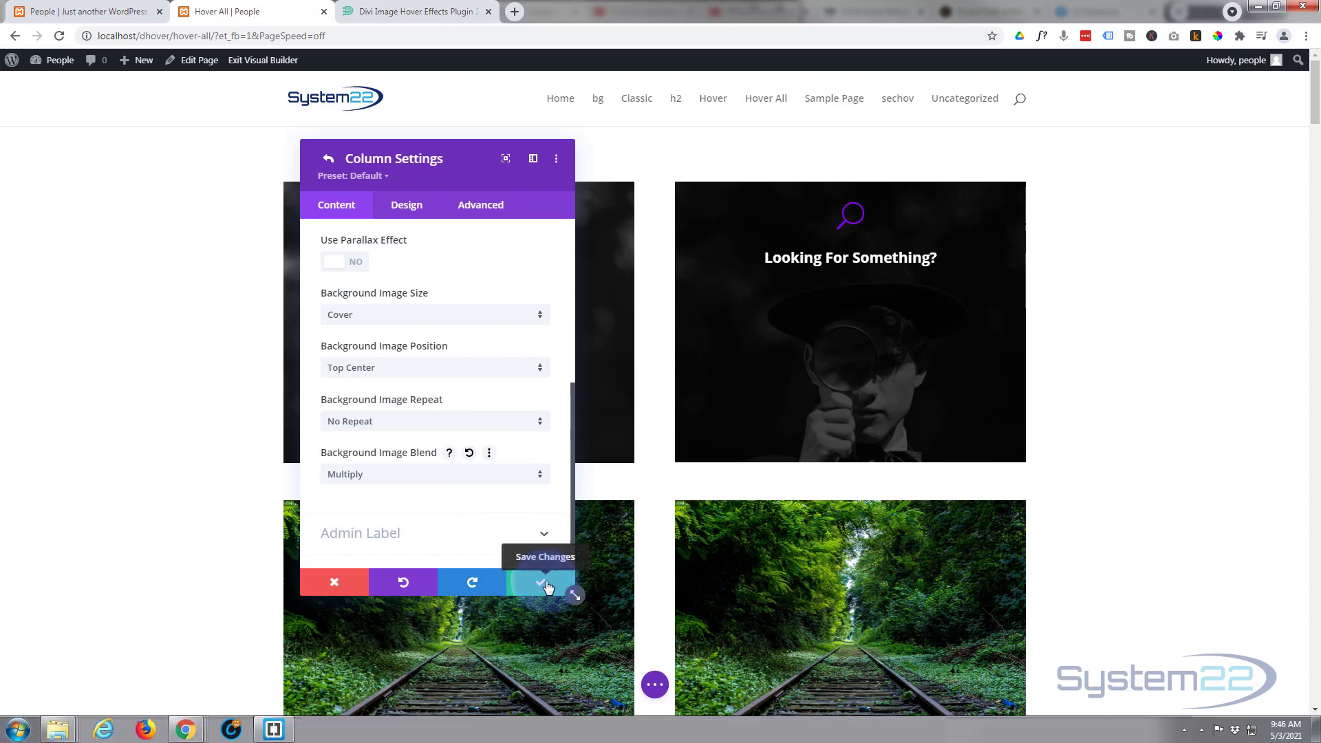
left_click(544, 584)
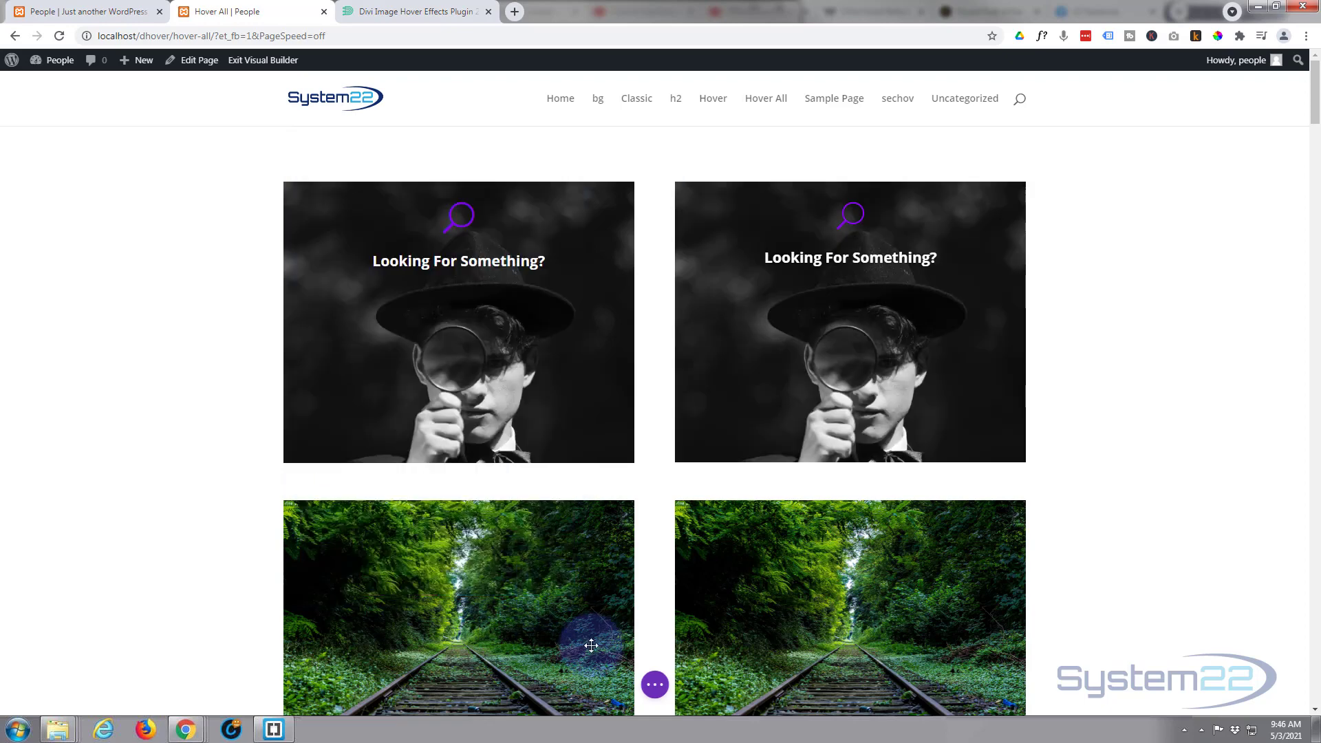
Save the page, exit the Visual Builder, and check the darkening photo and rotating call to action on the live page
left_click(654, 687)
left_click(1270, 686)
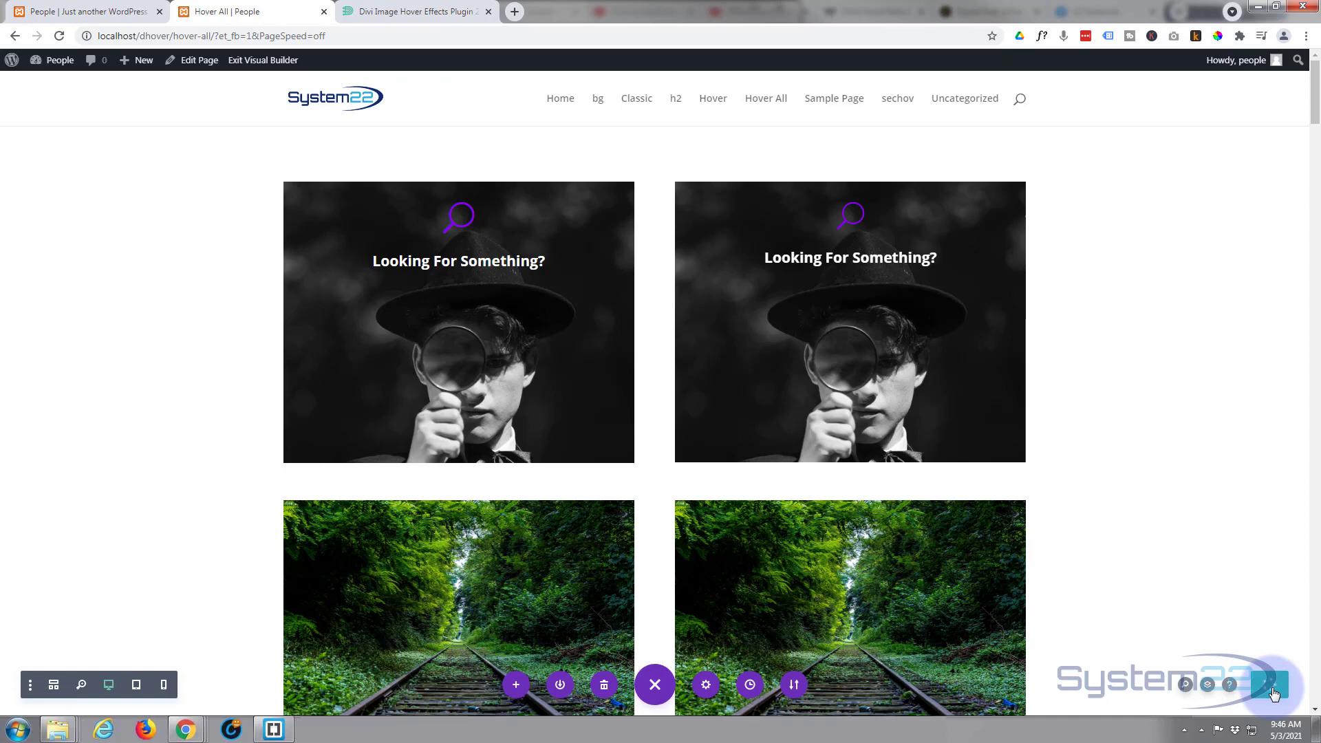
left_click(262, 61)
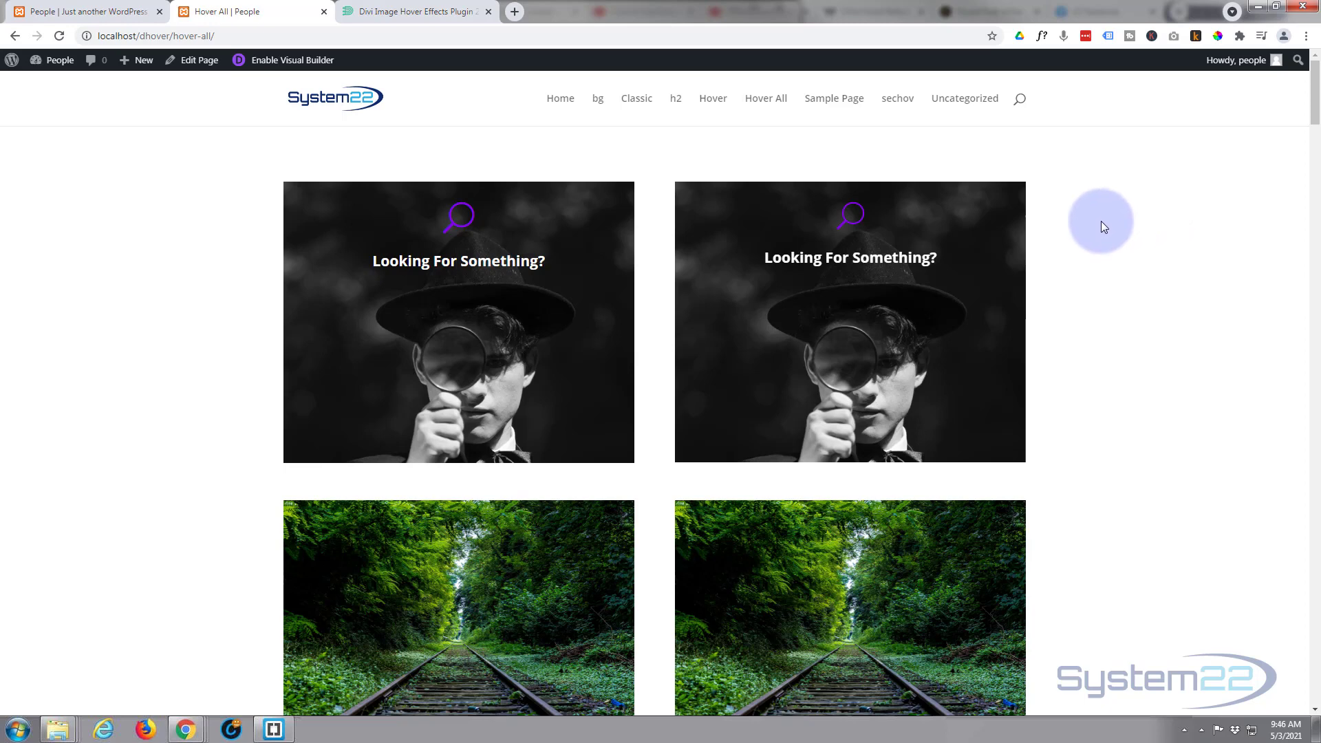
mouse_move(1004, 344)
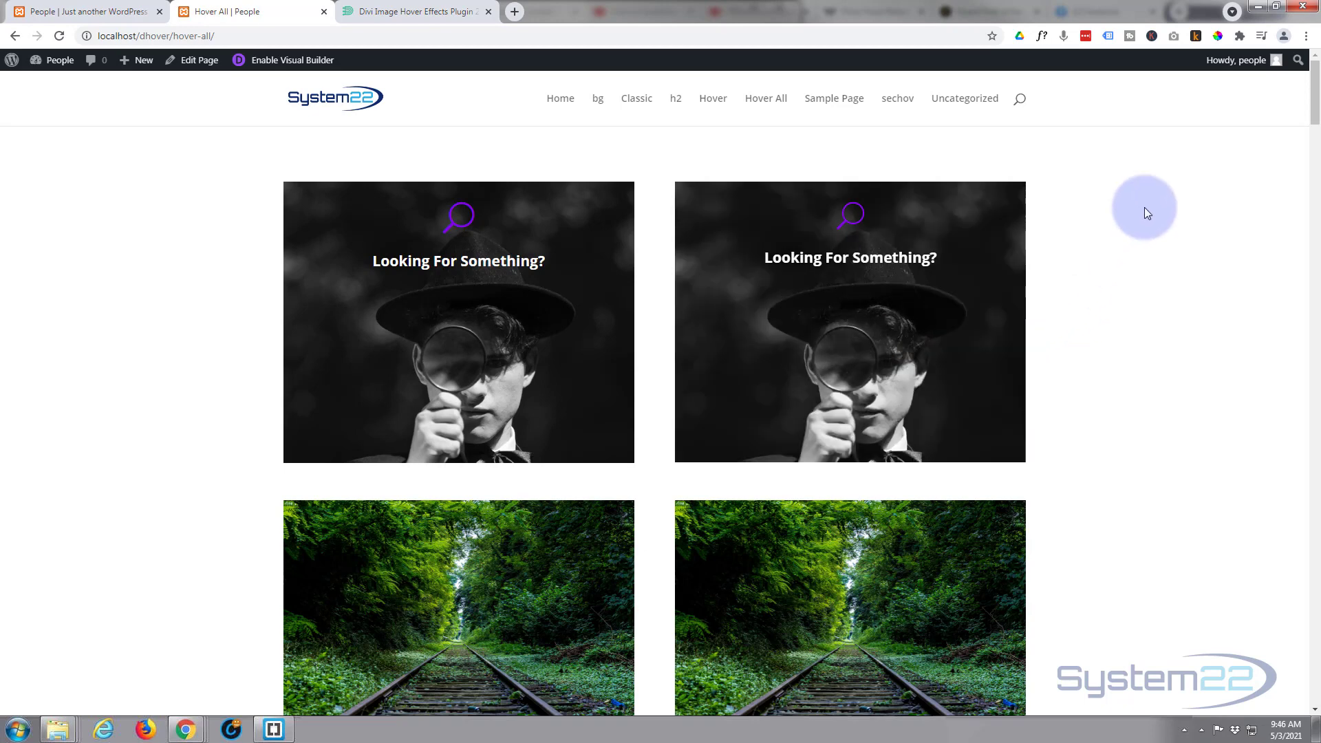
mouse_move(931, 192)
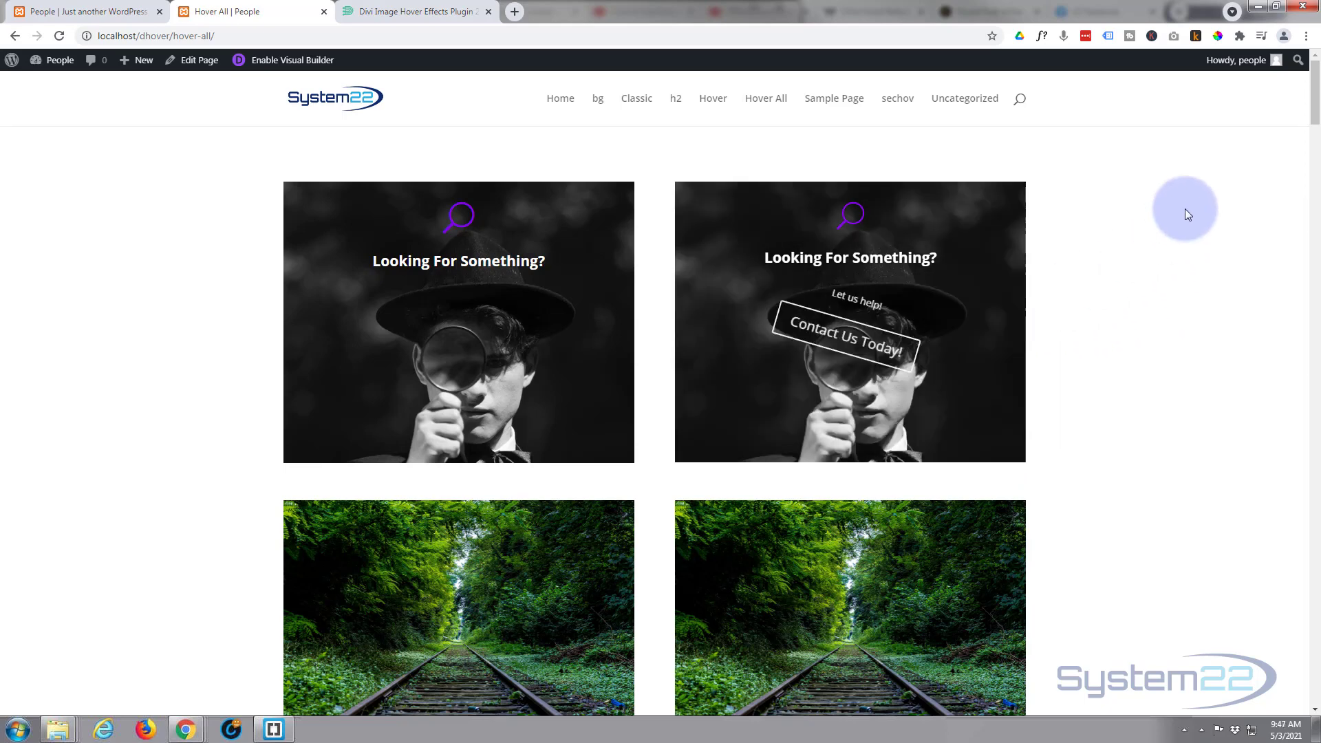
mouse_move(962, 327)
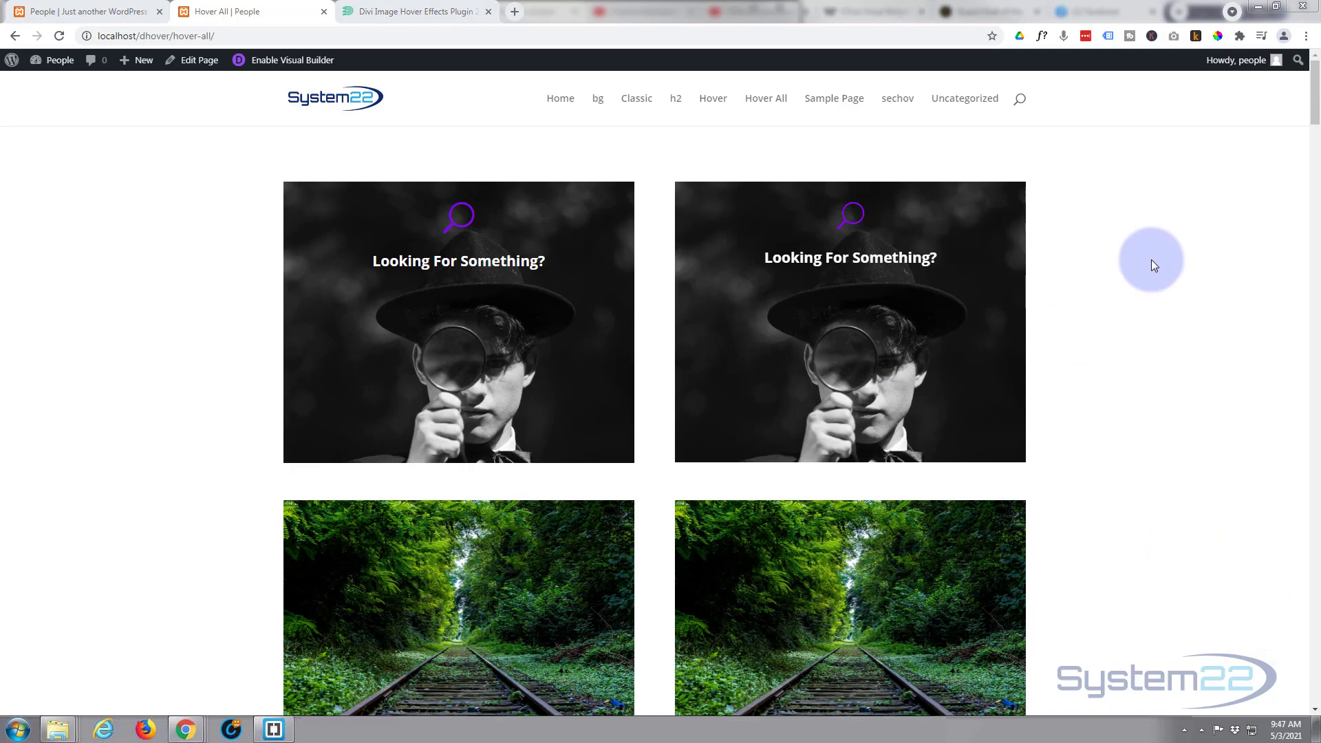
Look through the other image hover examples down the page, and recheck the magnifying glass column's hover effect in the first row
scroll(1151, 258, "down", 2)
scroll(816, 422, "down", 5)
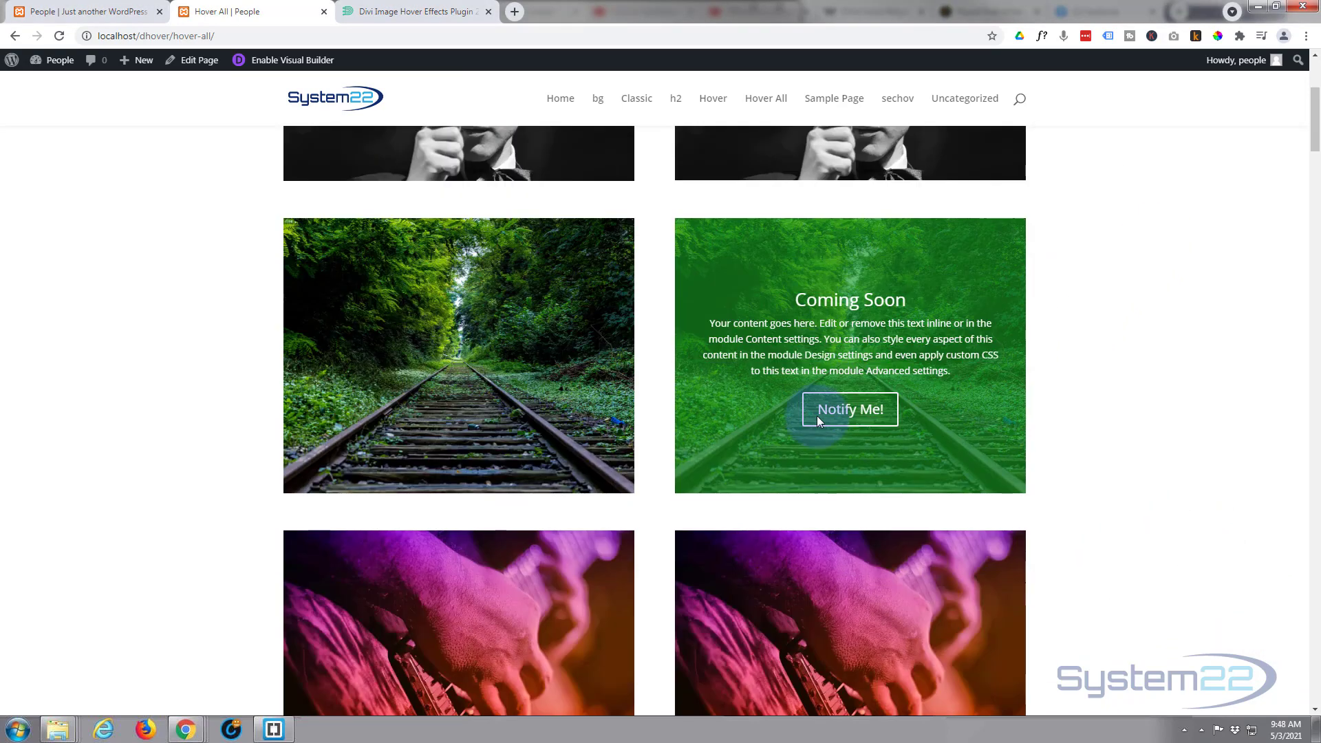
scroll(818, 413, "down", 6)
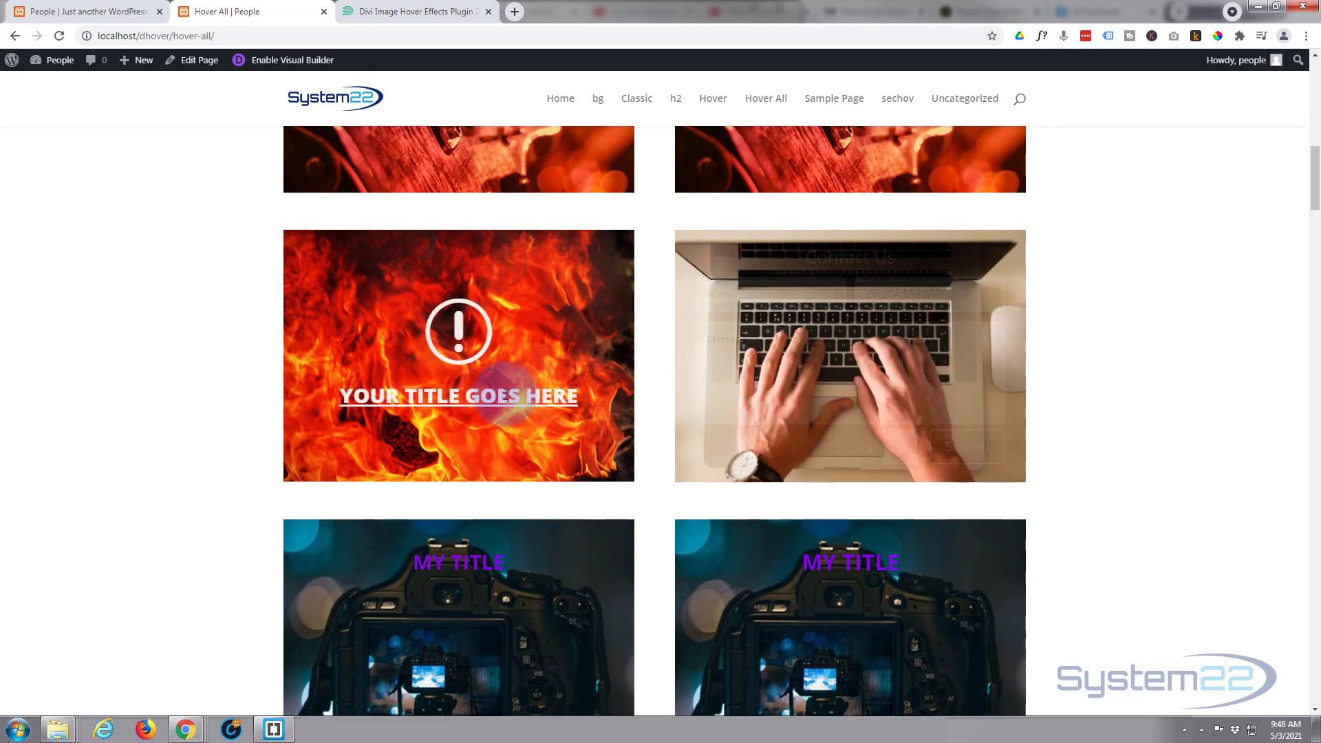
scroll(506, 393, "down", 3)
scroll(505, 393, "down", 5)
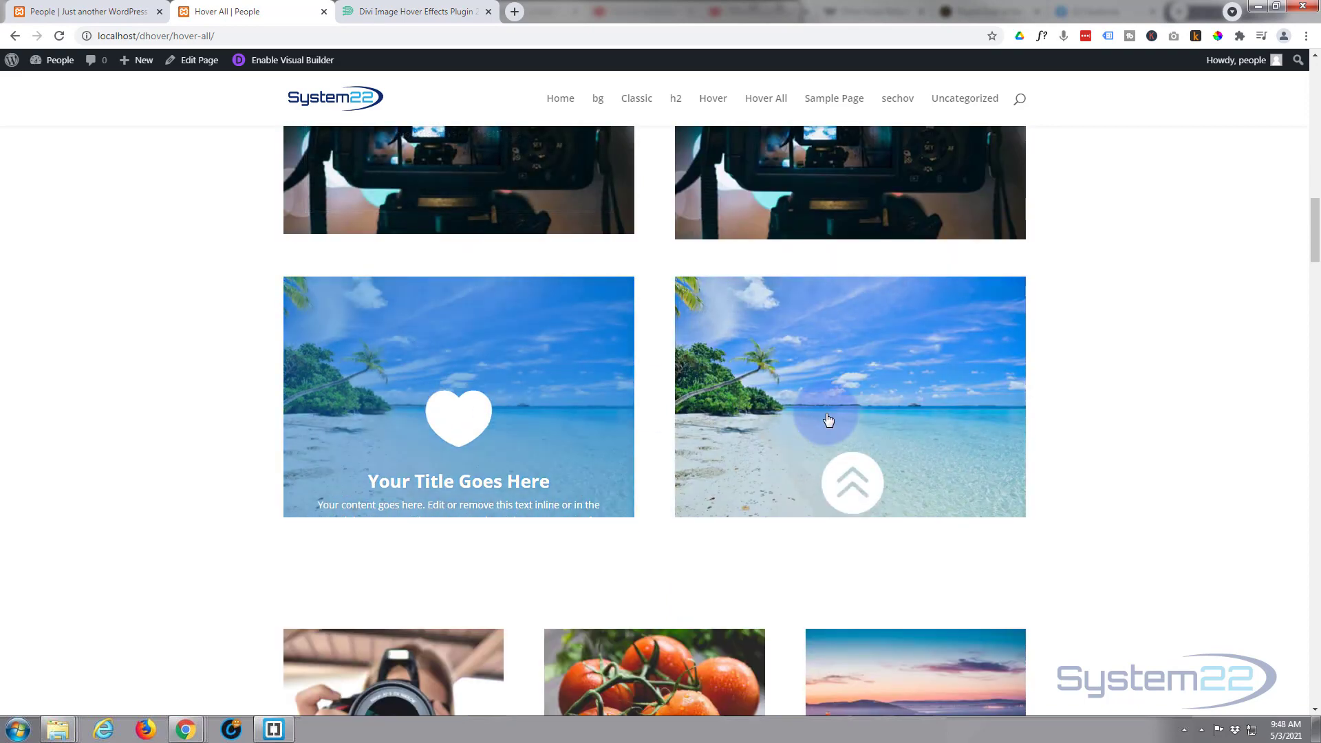
scroll(828, 417, "down", 5)
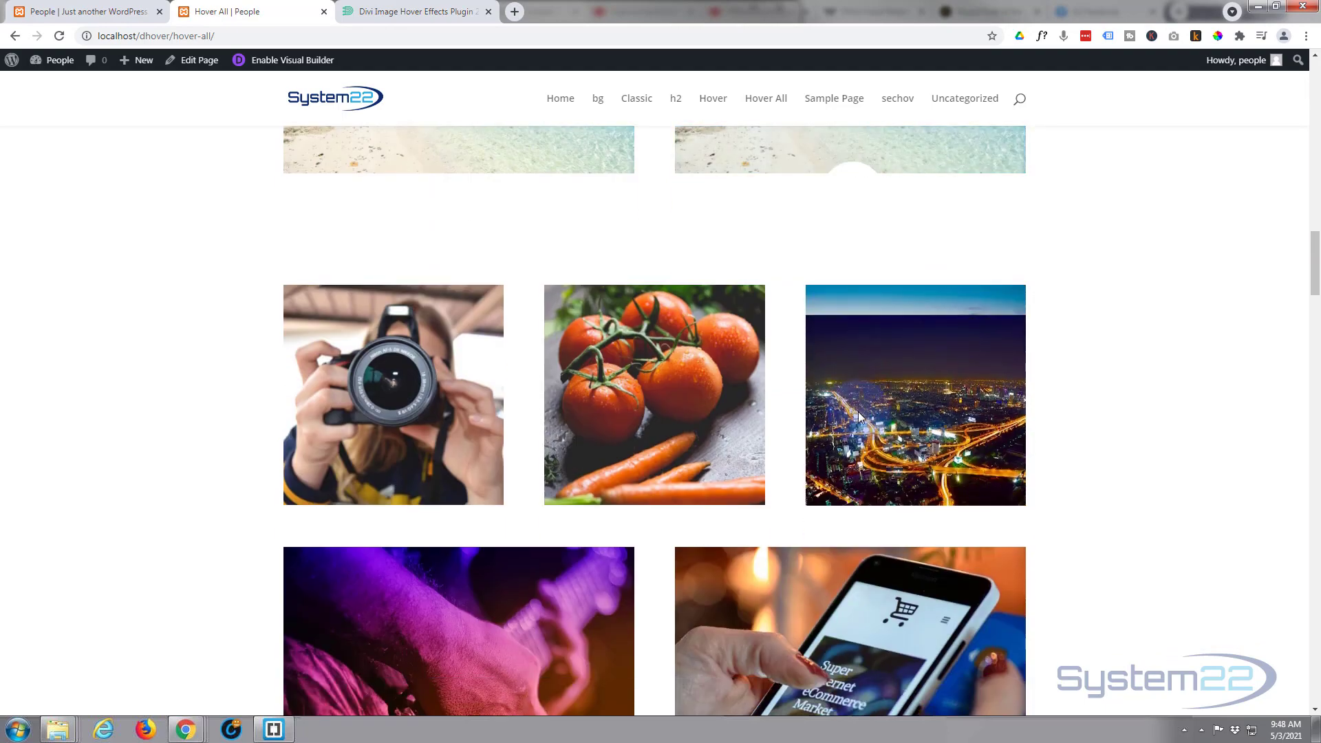
scroll(859, 416, "down", 5)
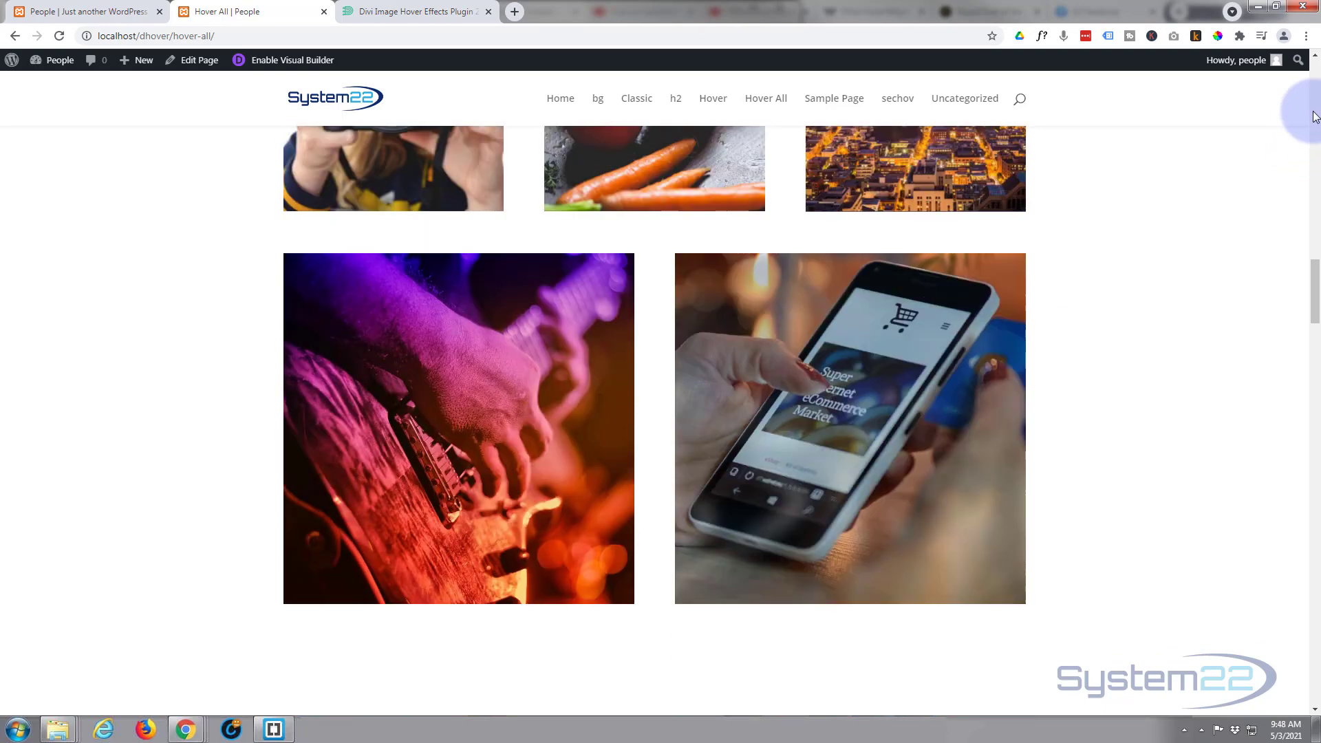
left_click(1315, 115)
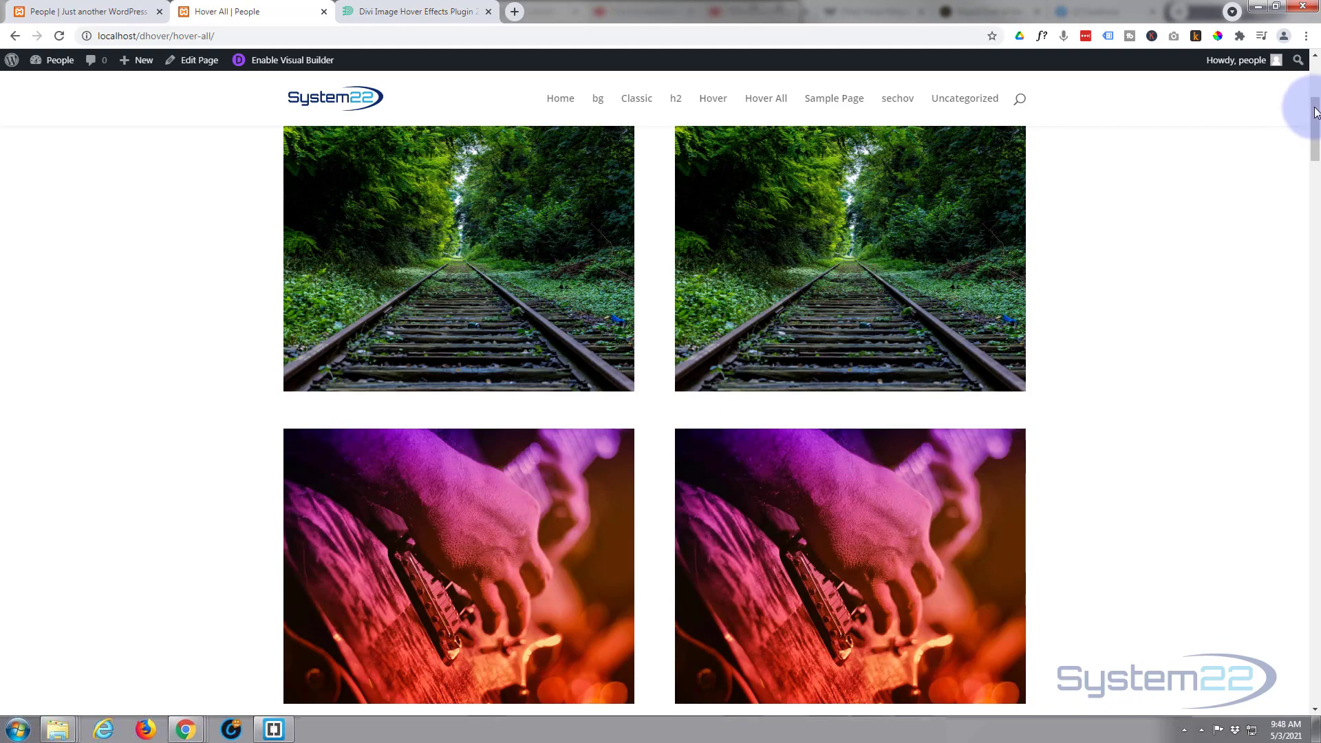
scroll(1316, 111, "up", 5)
mouse_move(882, 352)
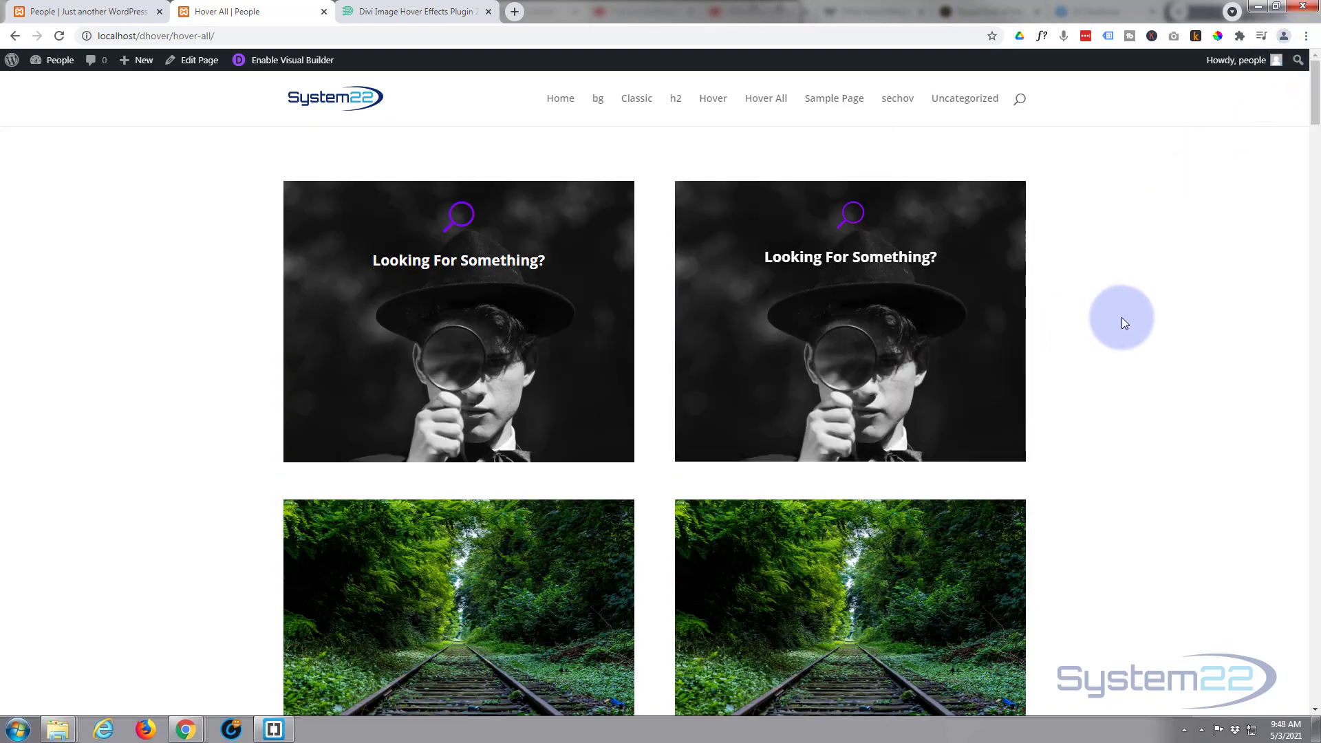
mouse_move(963, 351)
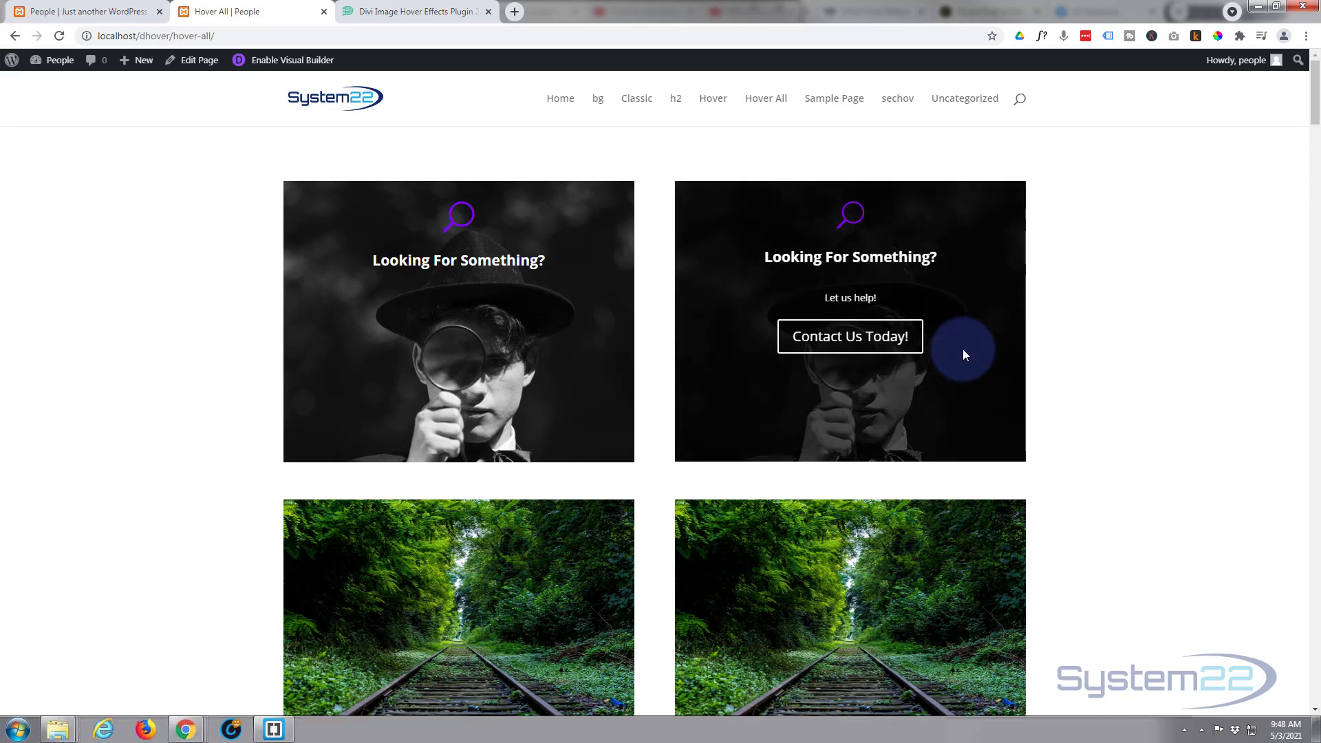